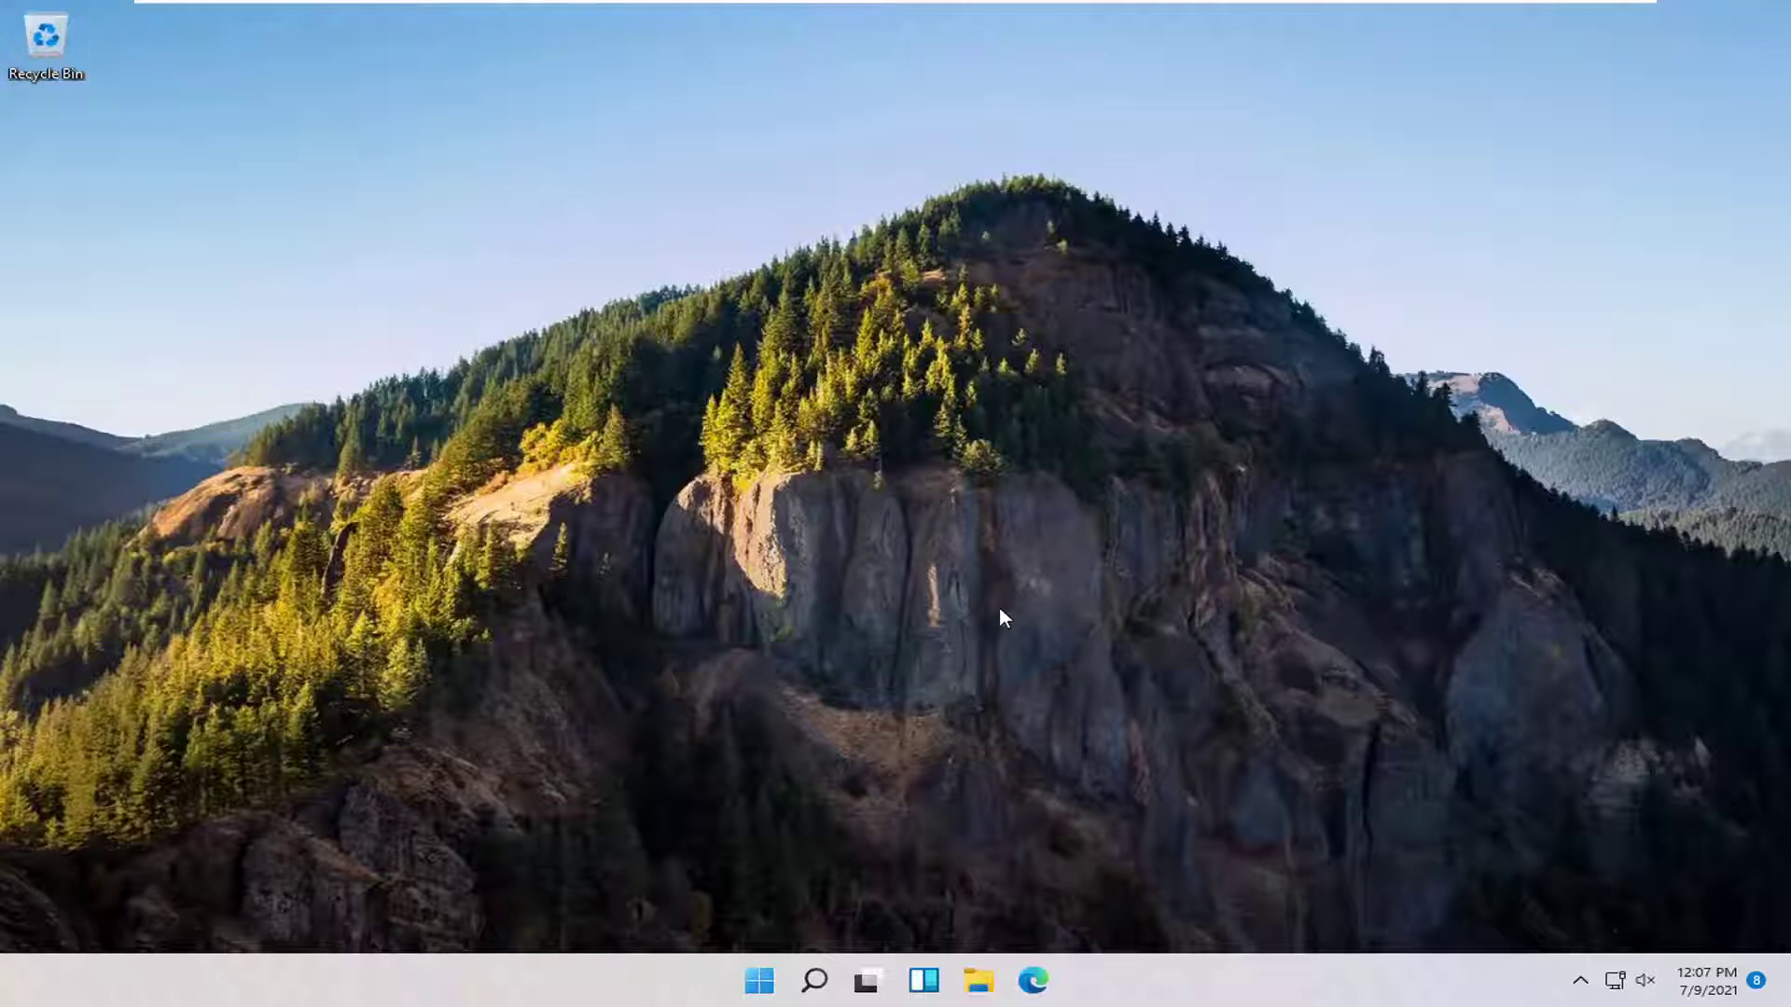
- Search 'windows features' and open Turn Windows features on or off
click(813, 987)
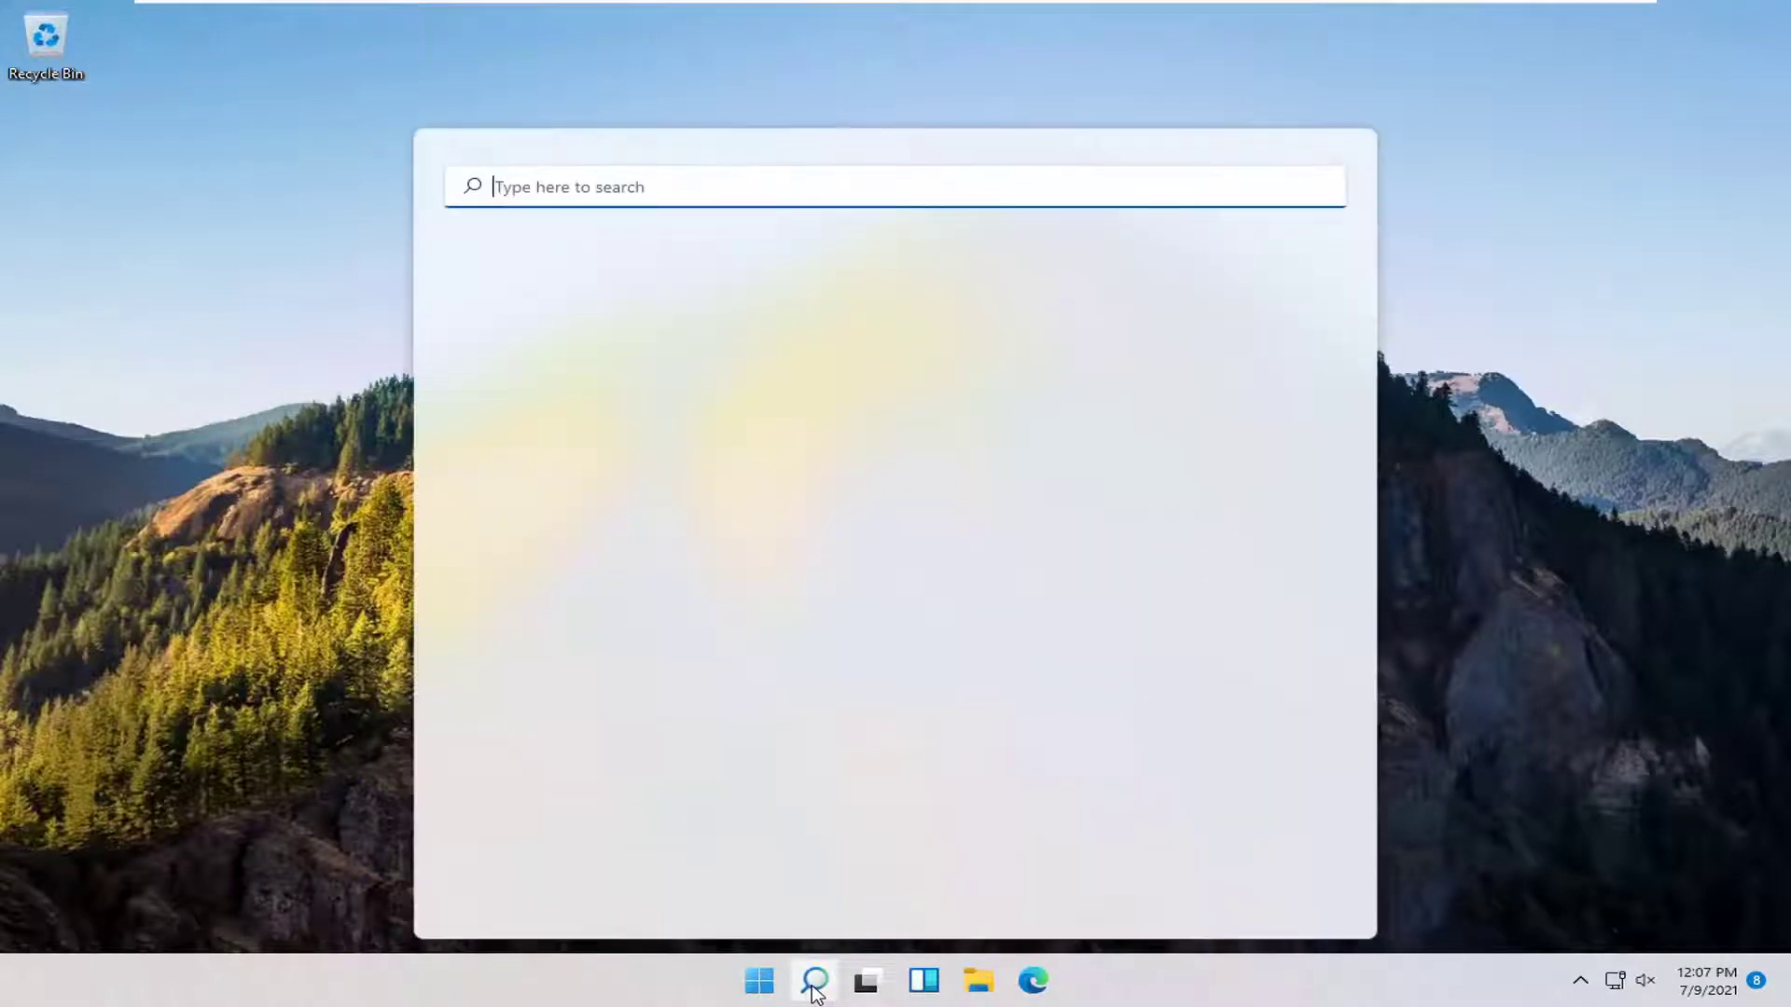
text(w)
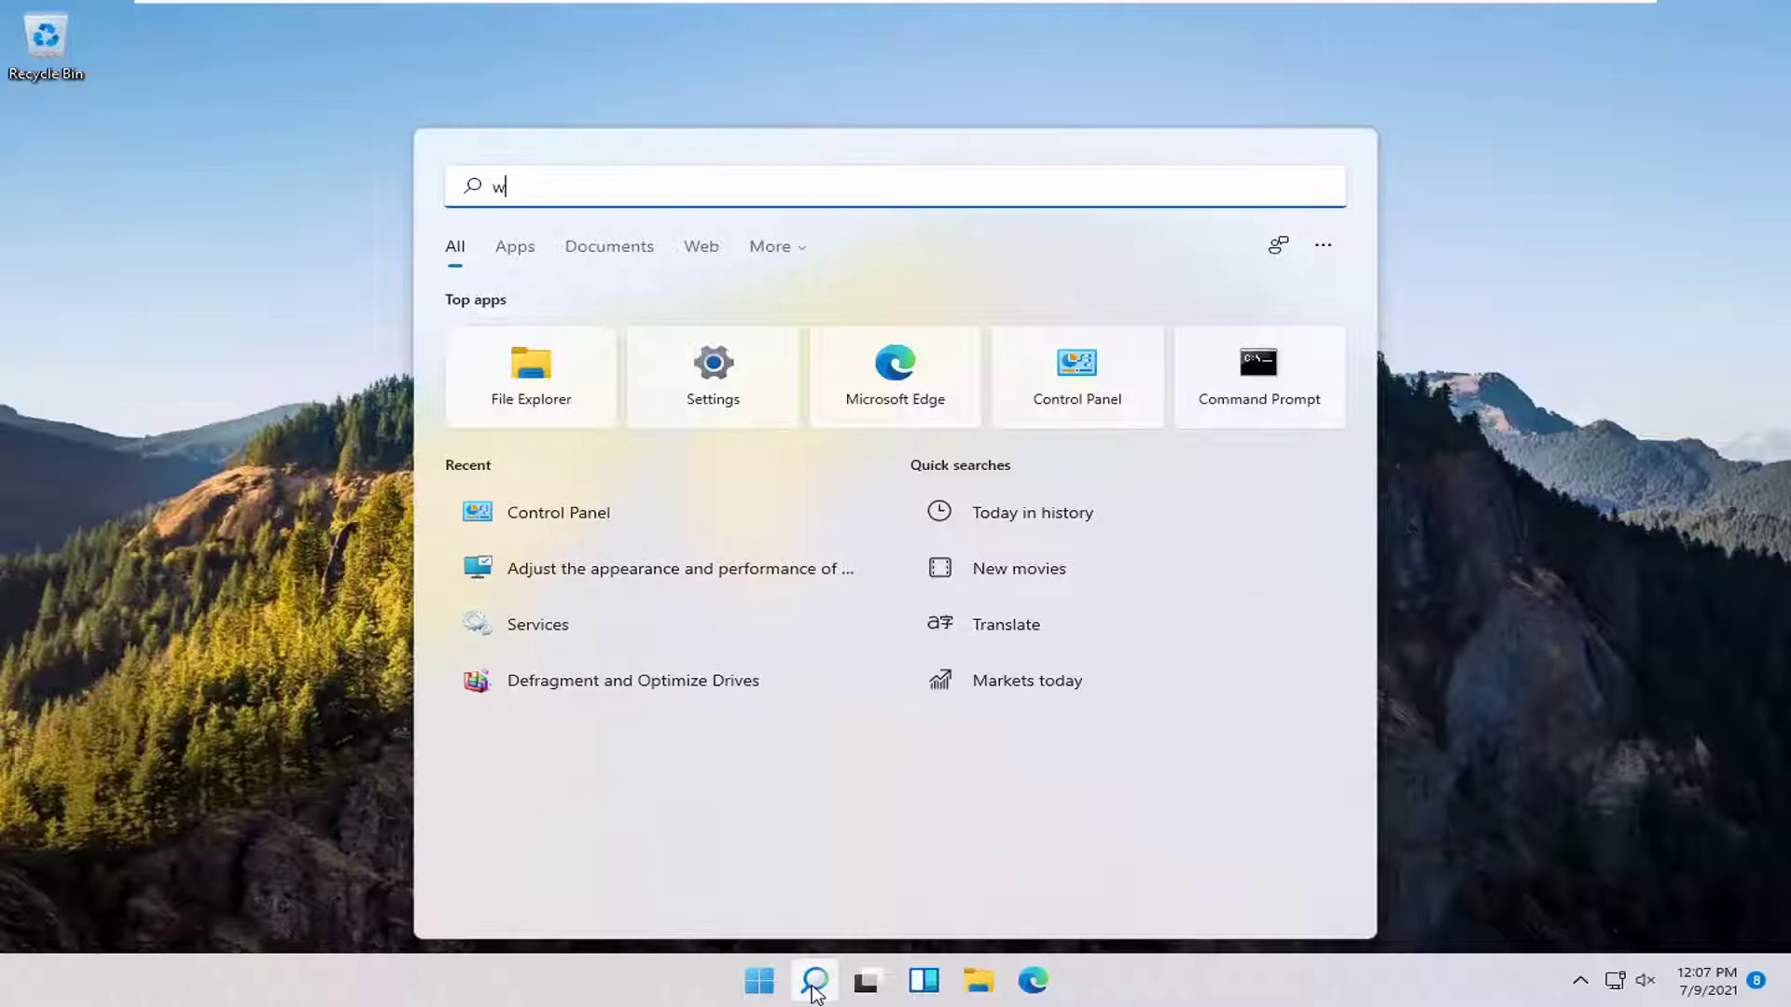
text(indows features)
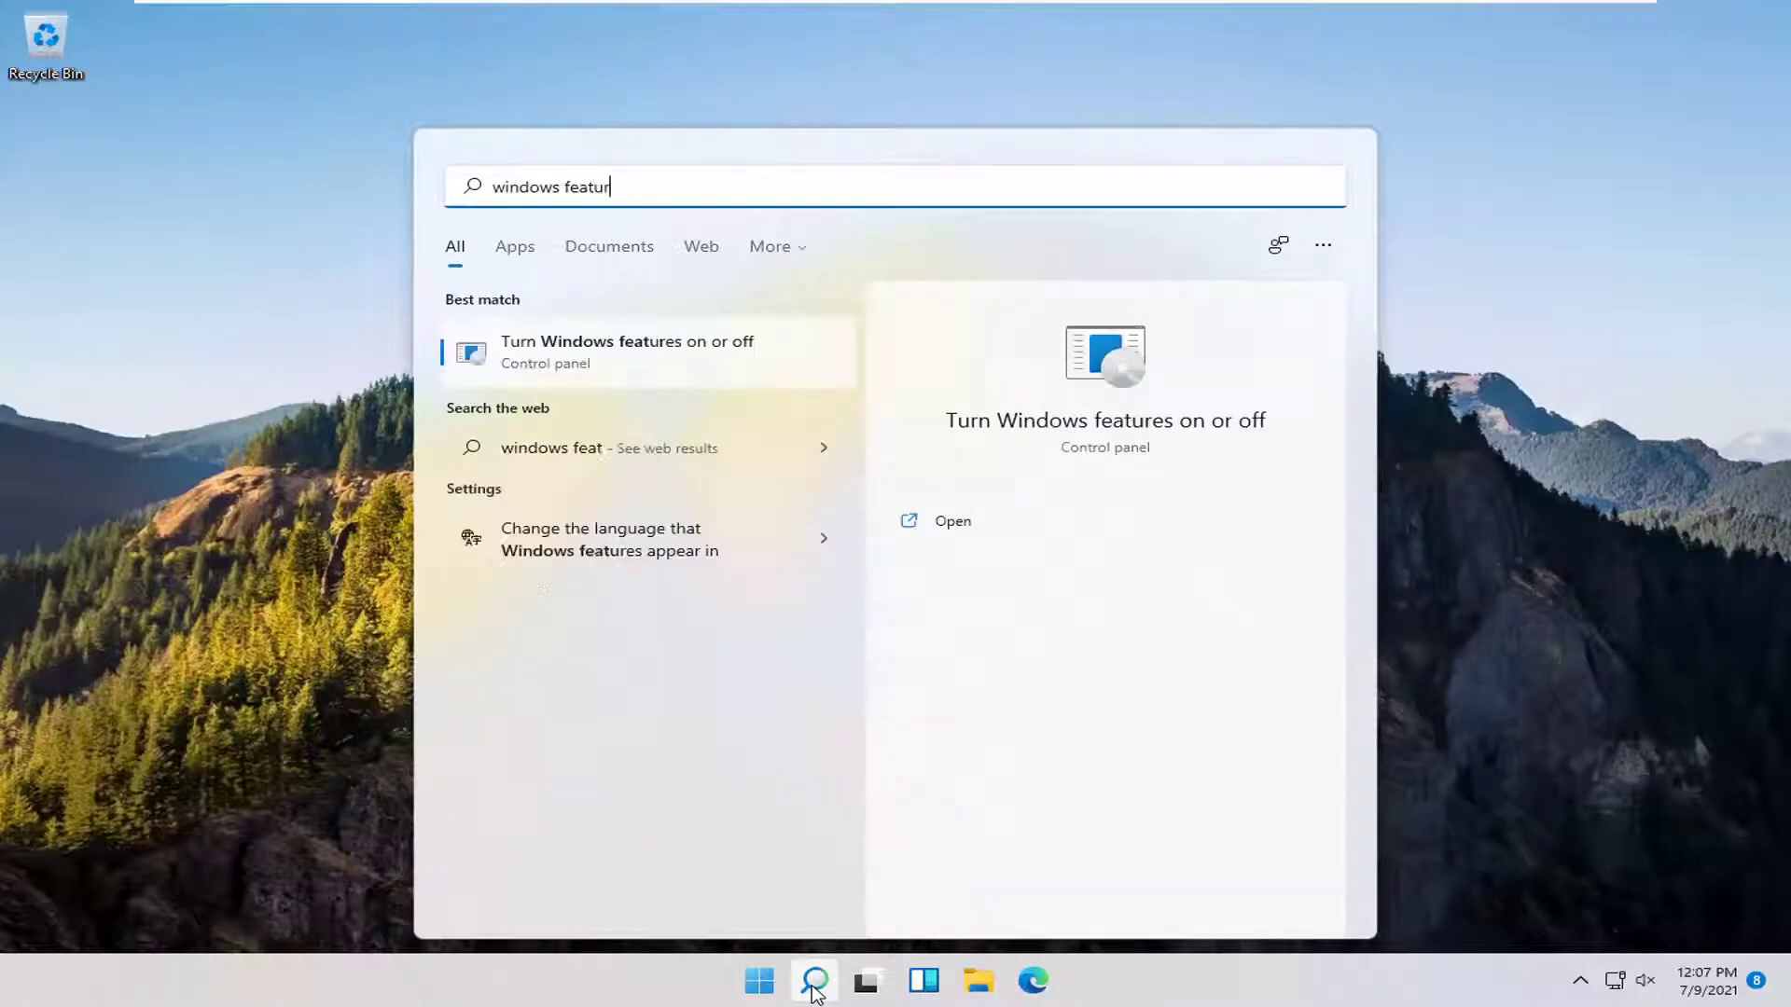
click(673, 347)
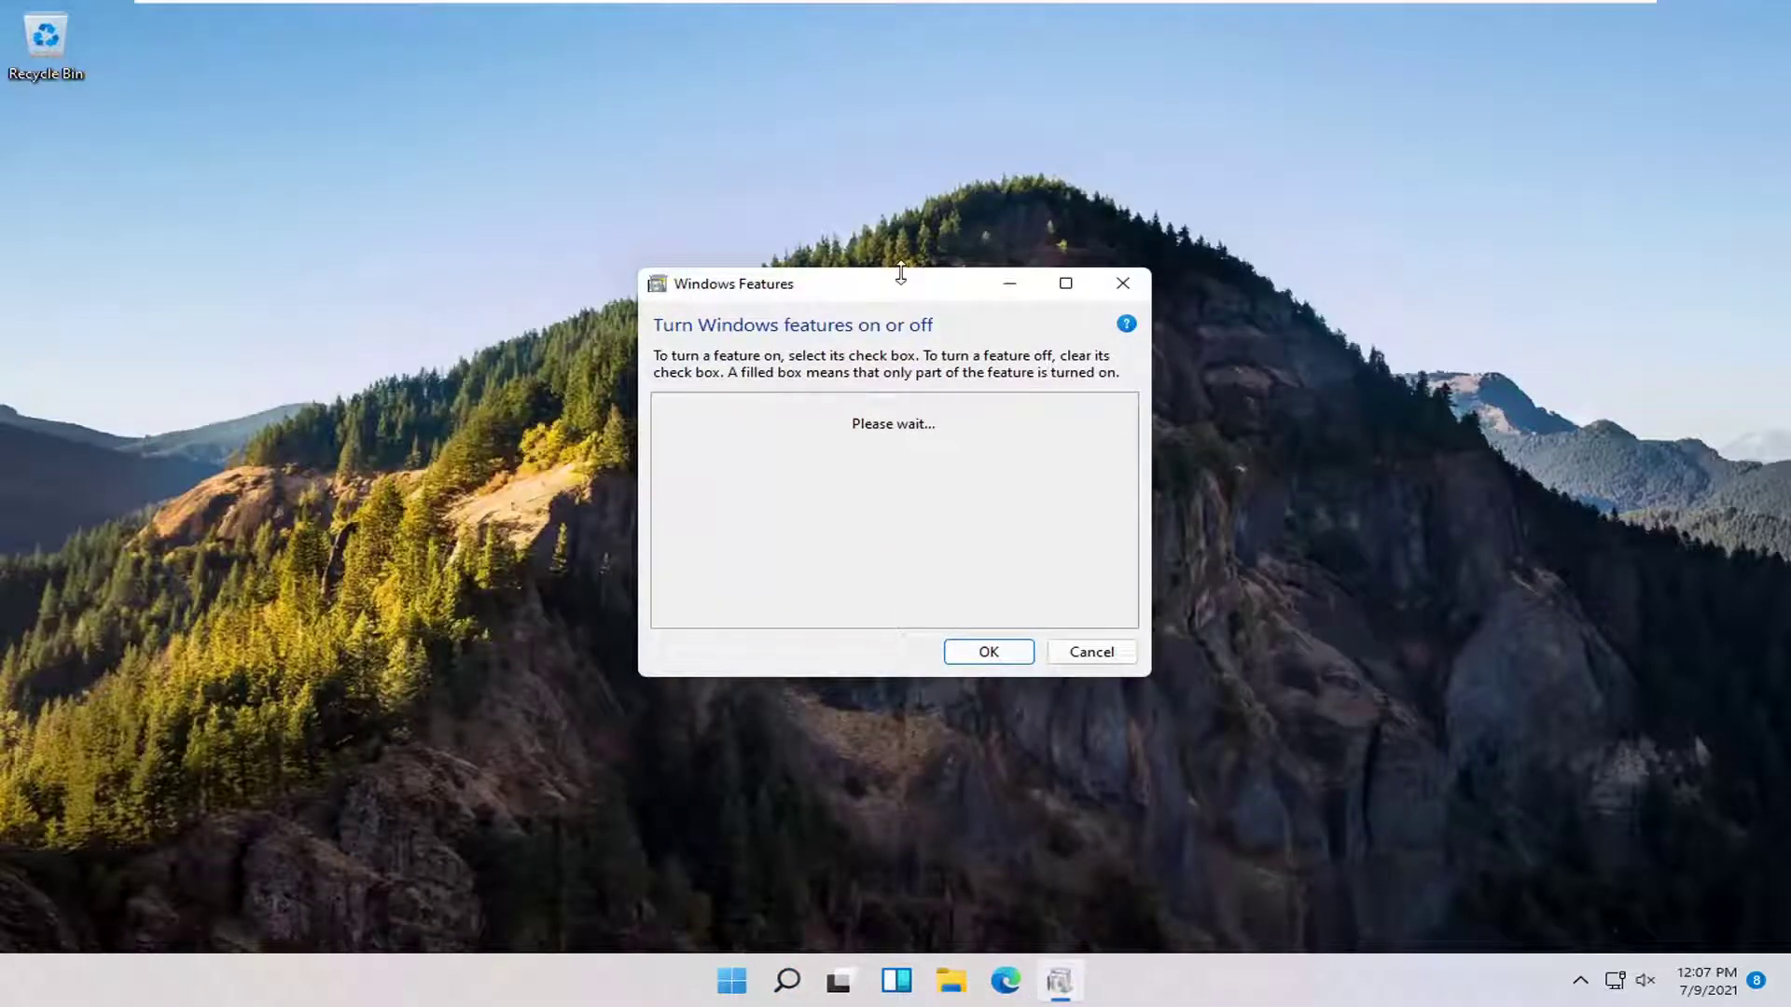
drag(904, 282, 914, 270)
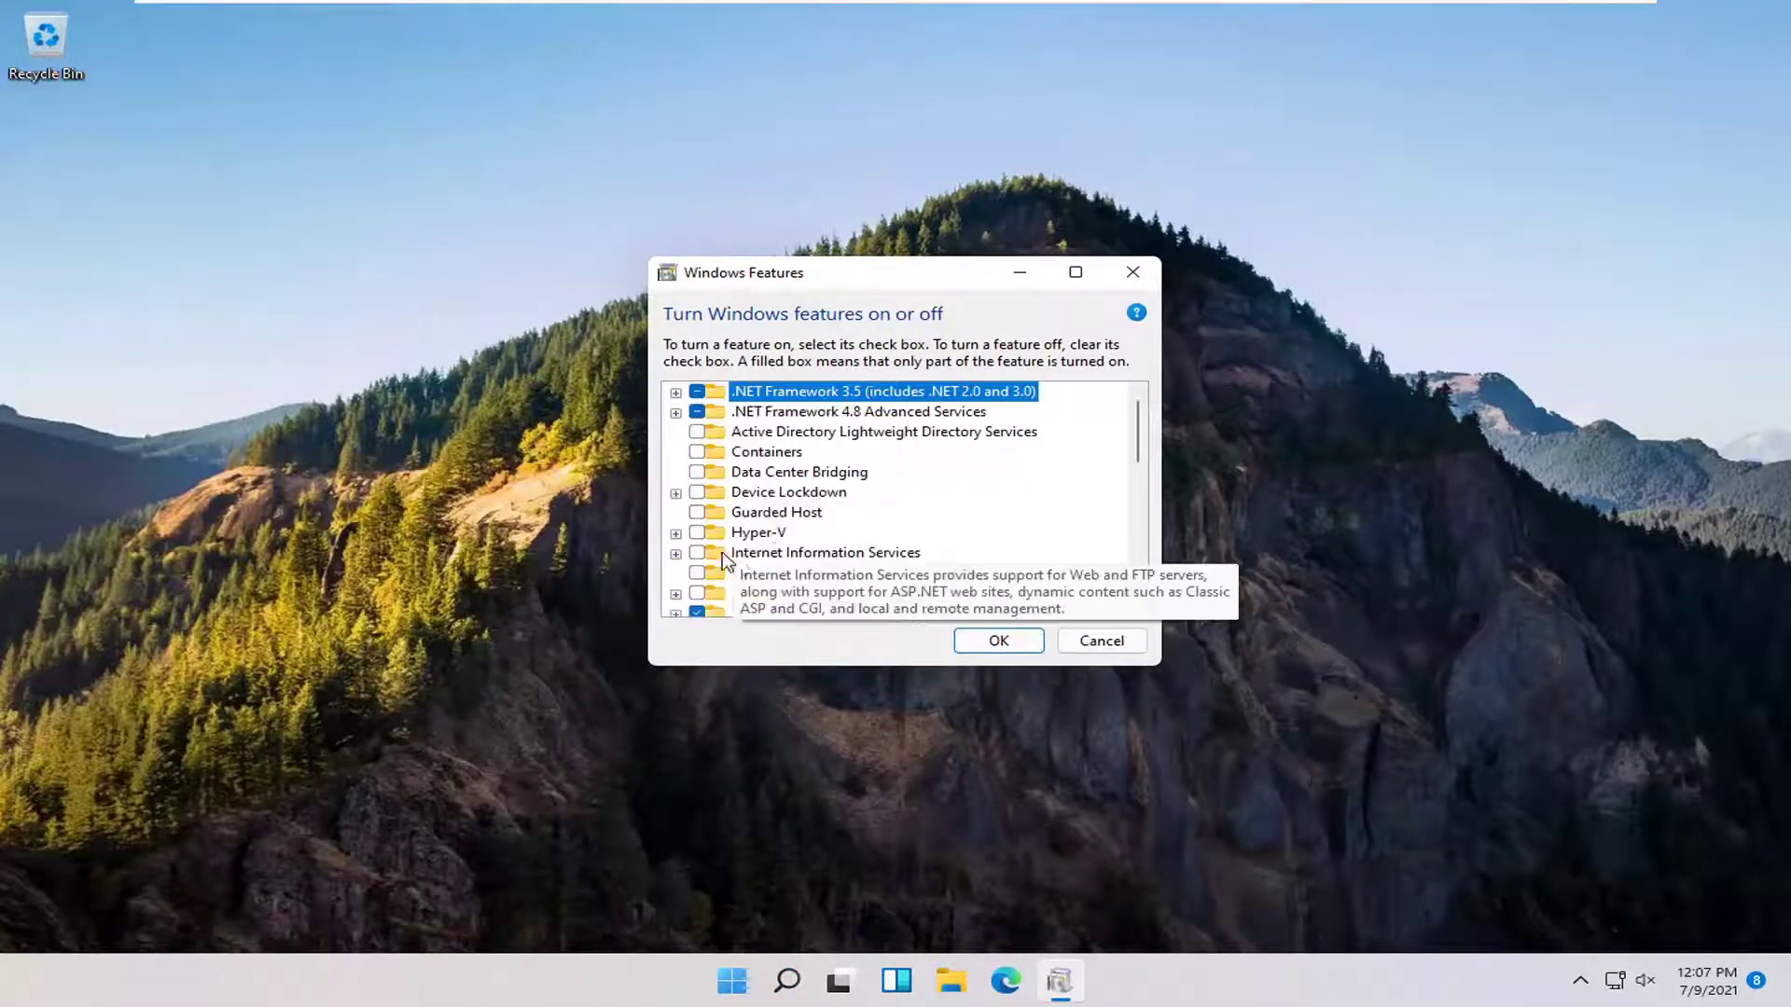
- Check SMB 1.0/CIFS Client under SMB 1.0/CIFS File Sharing Support and confirm to install
scroll(836, 593, down, 2)
scroll(835, 592, down, 4)
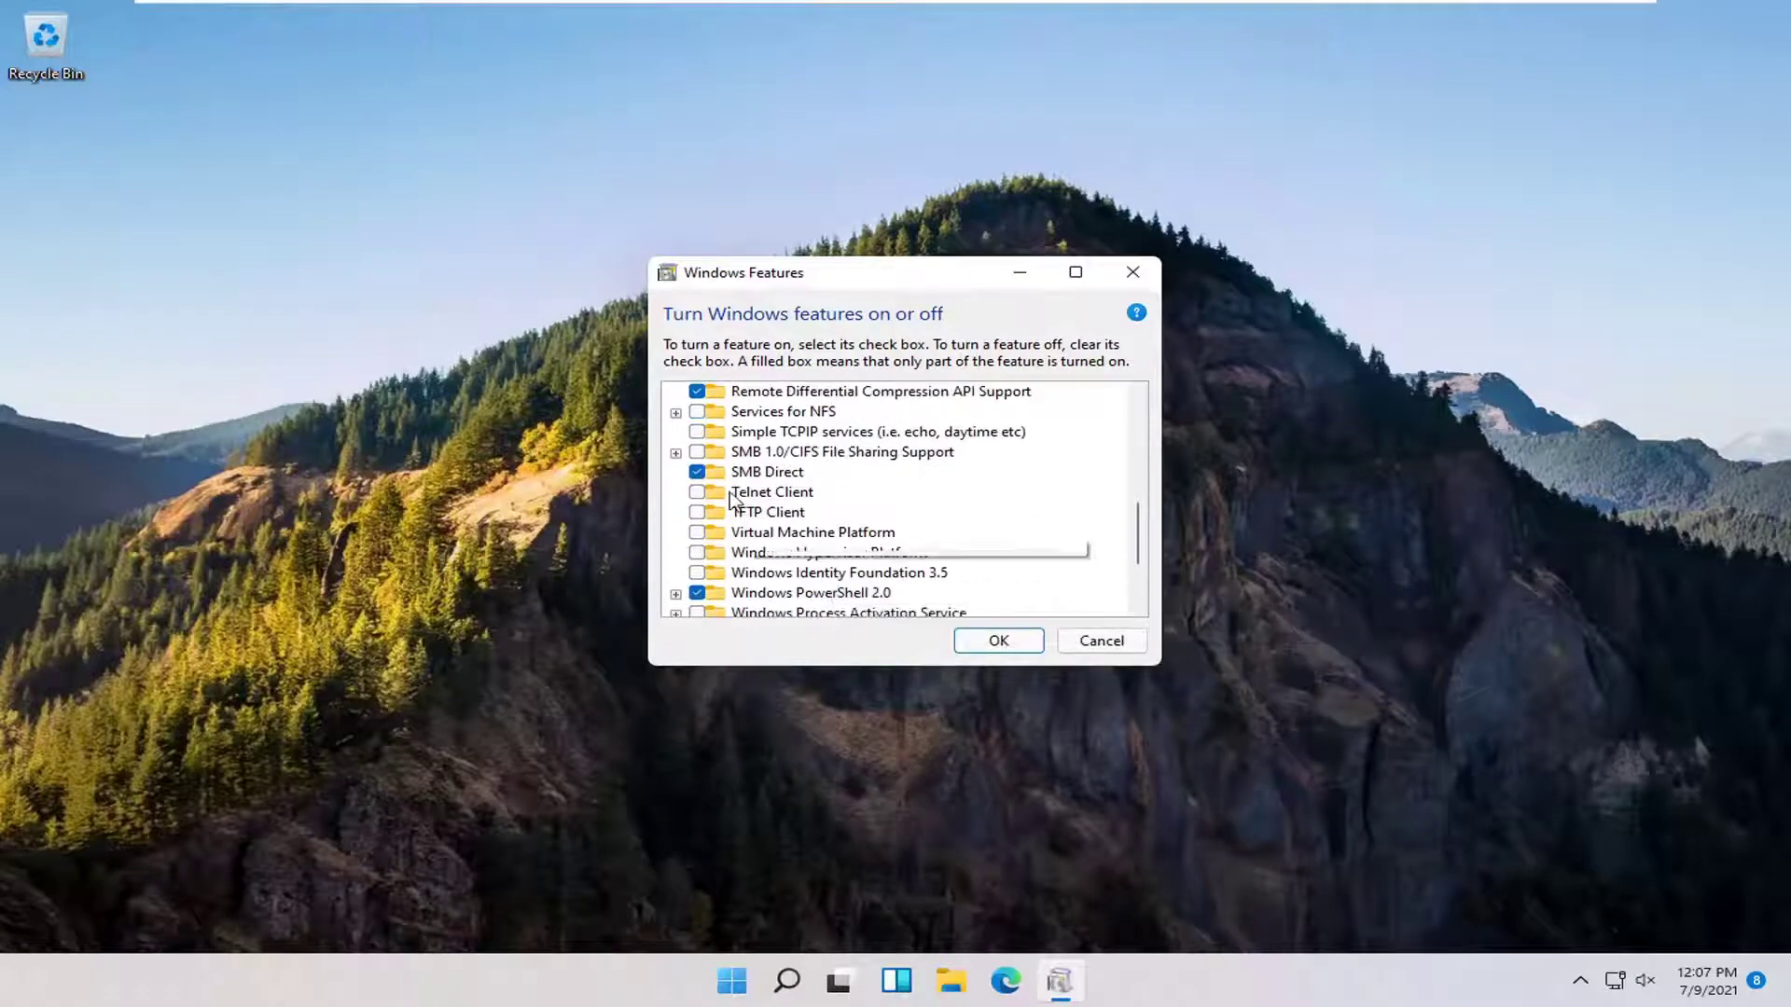
click(676, 453)
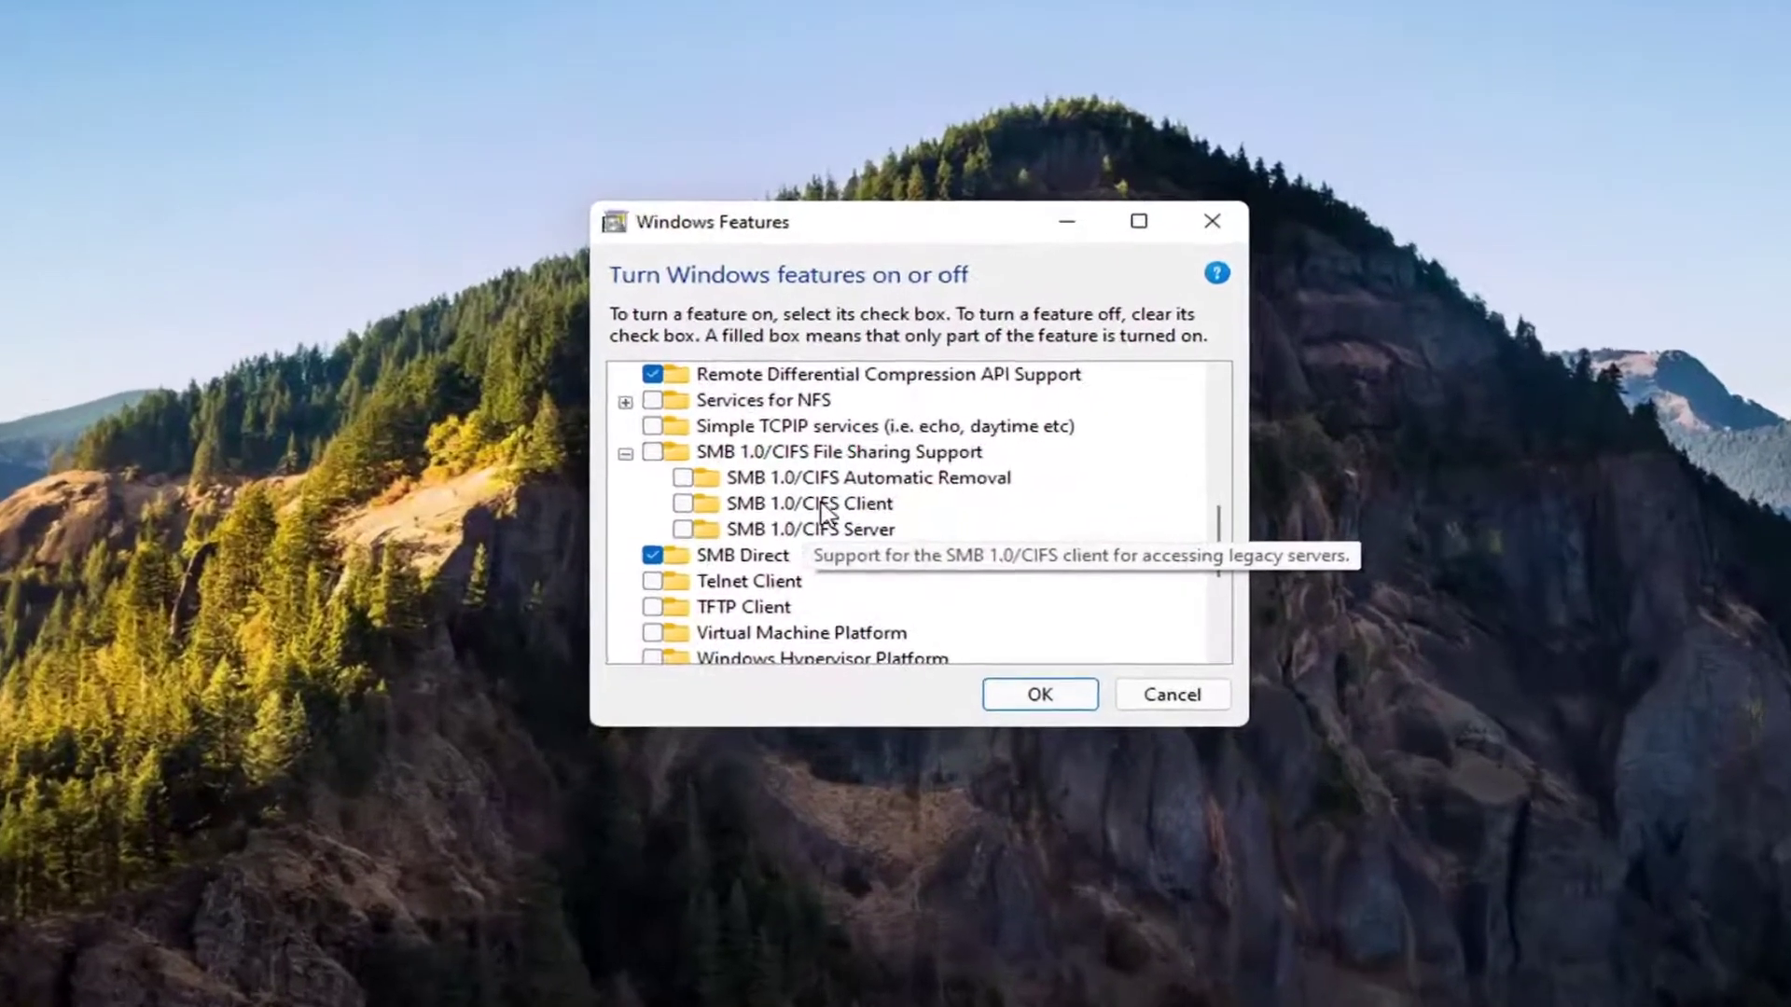
click(681, 504)
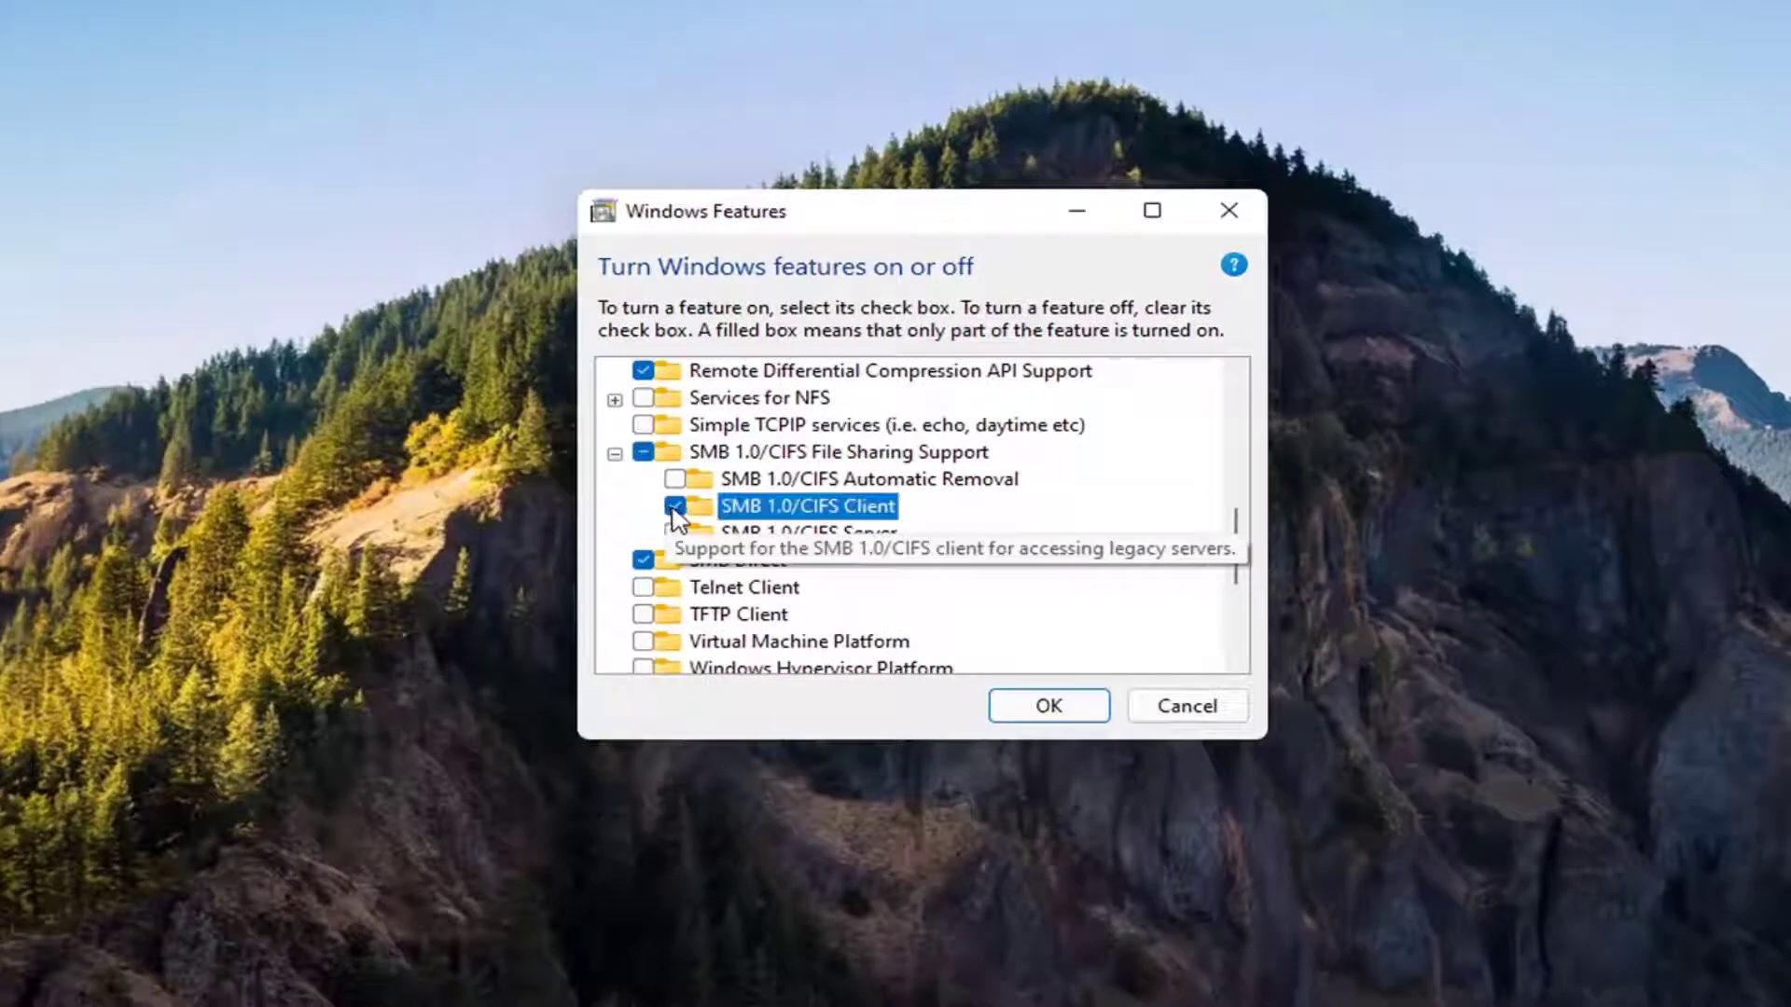
click(1070, 714)
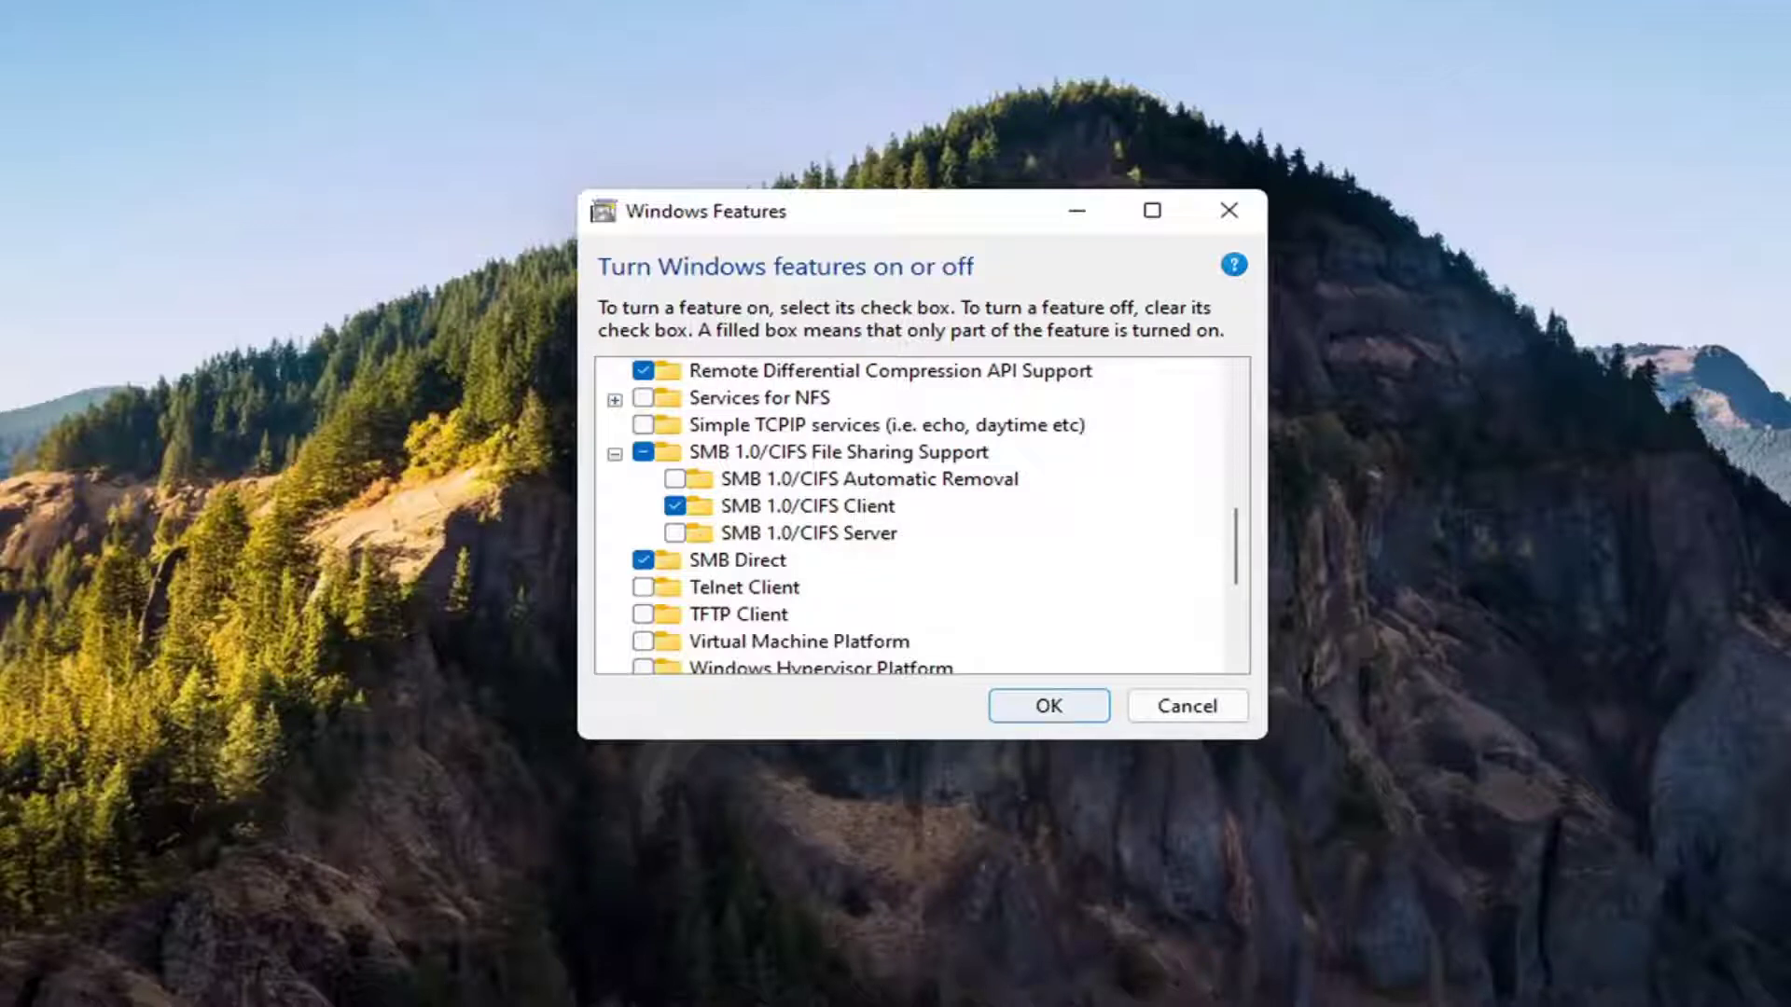
click(1049, 706)
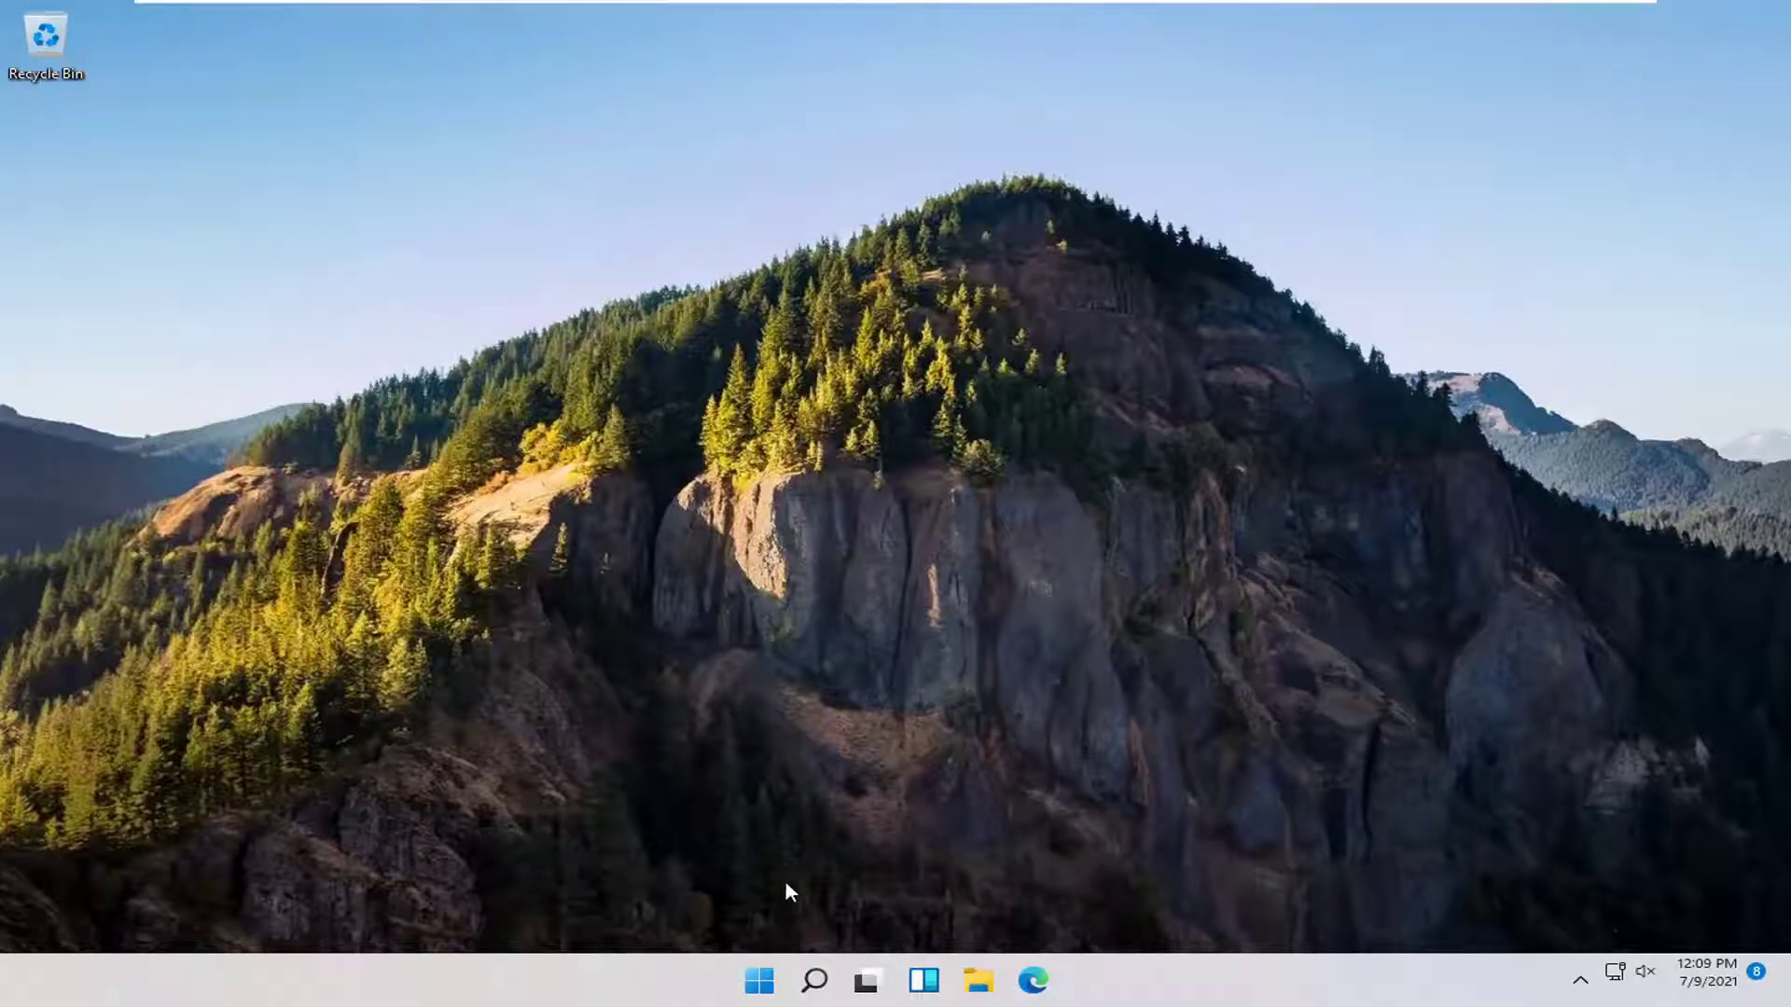
- Open Control Panel, set View by to Category, and go to Network and Internet > Network and Sharing Center
click(813, 981)
text(c)
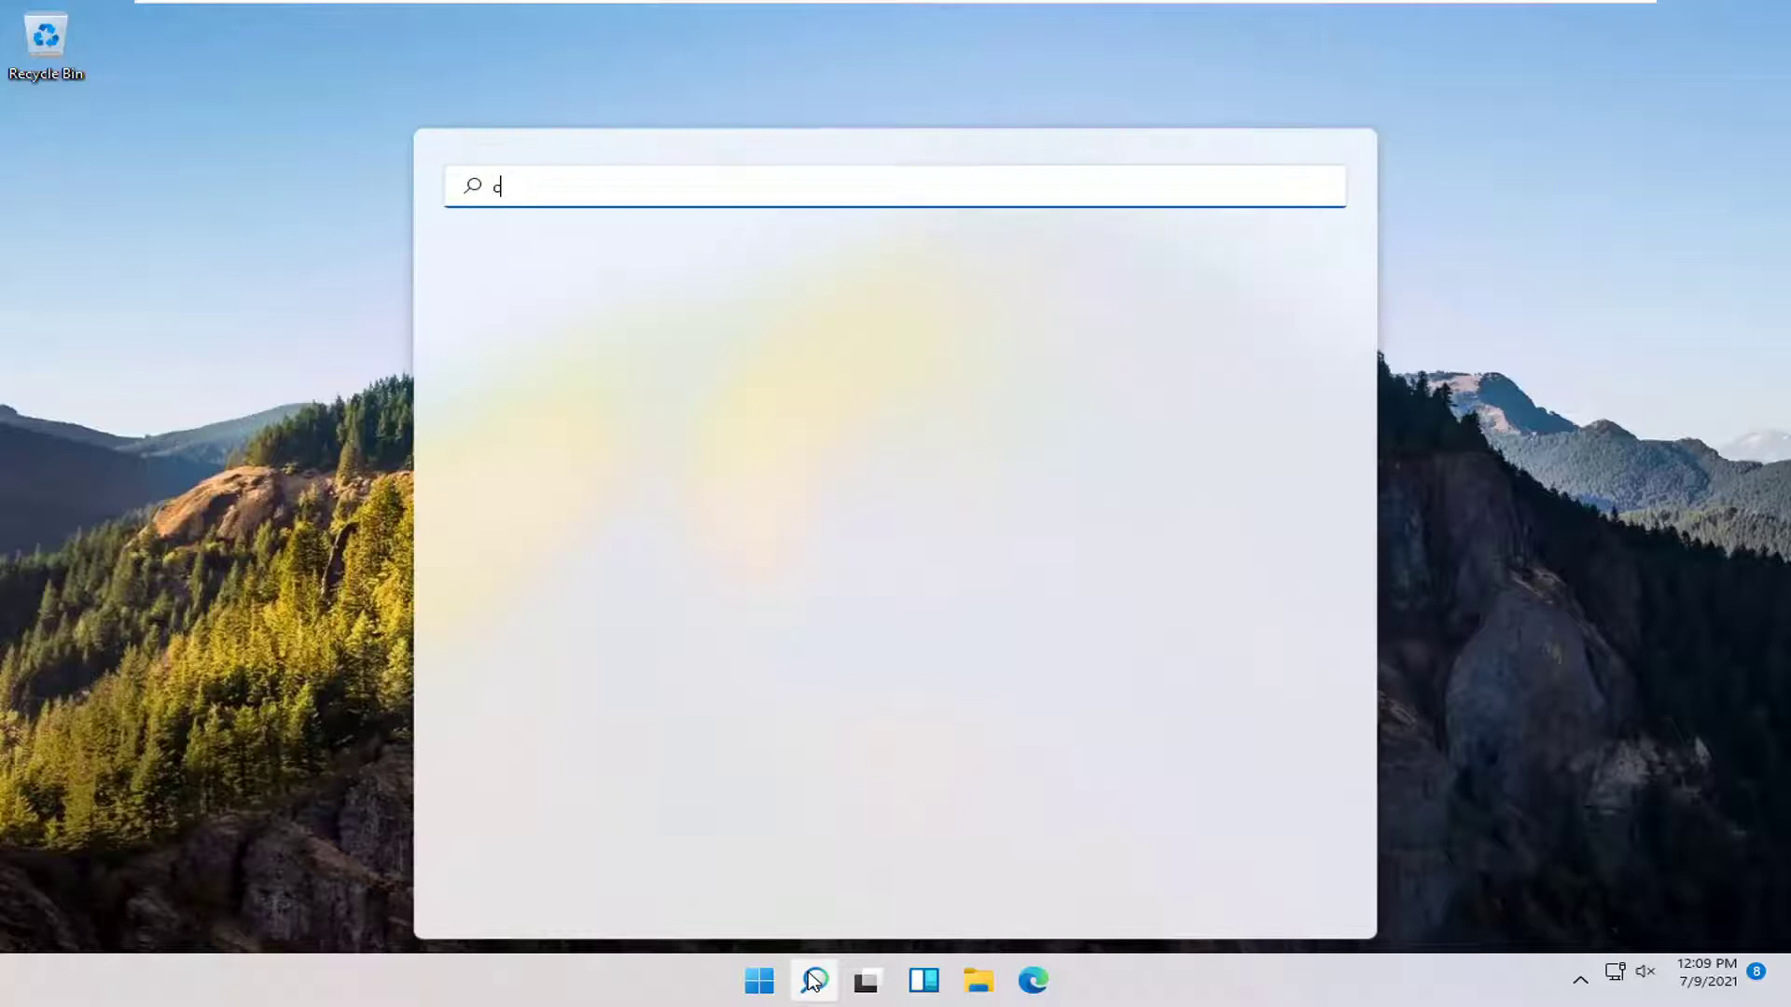
text(ontrol panel)
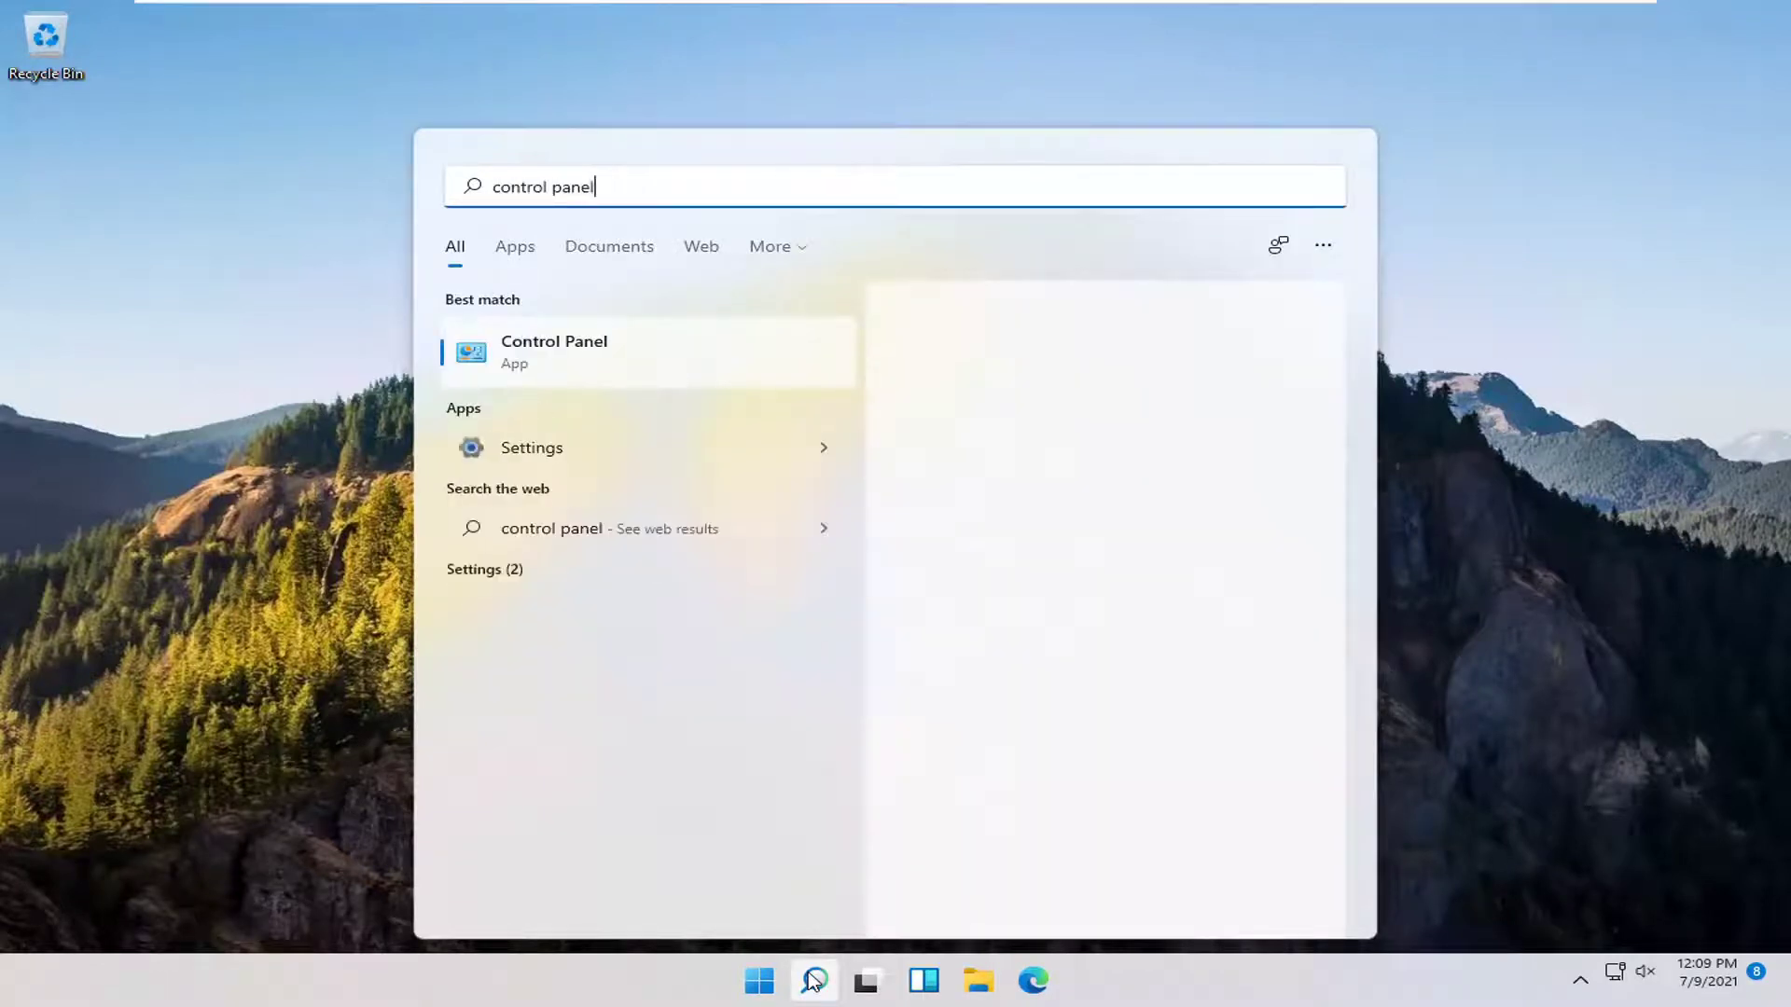
click(580, 369)
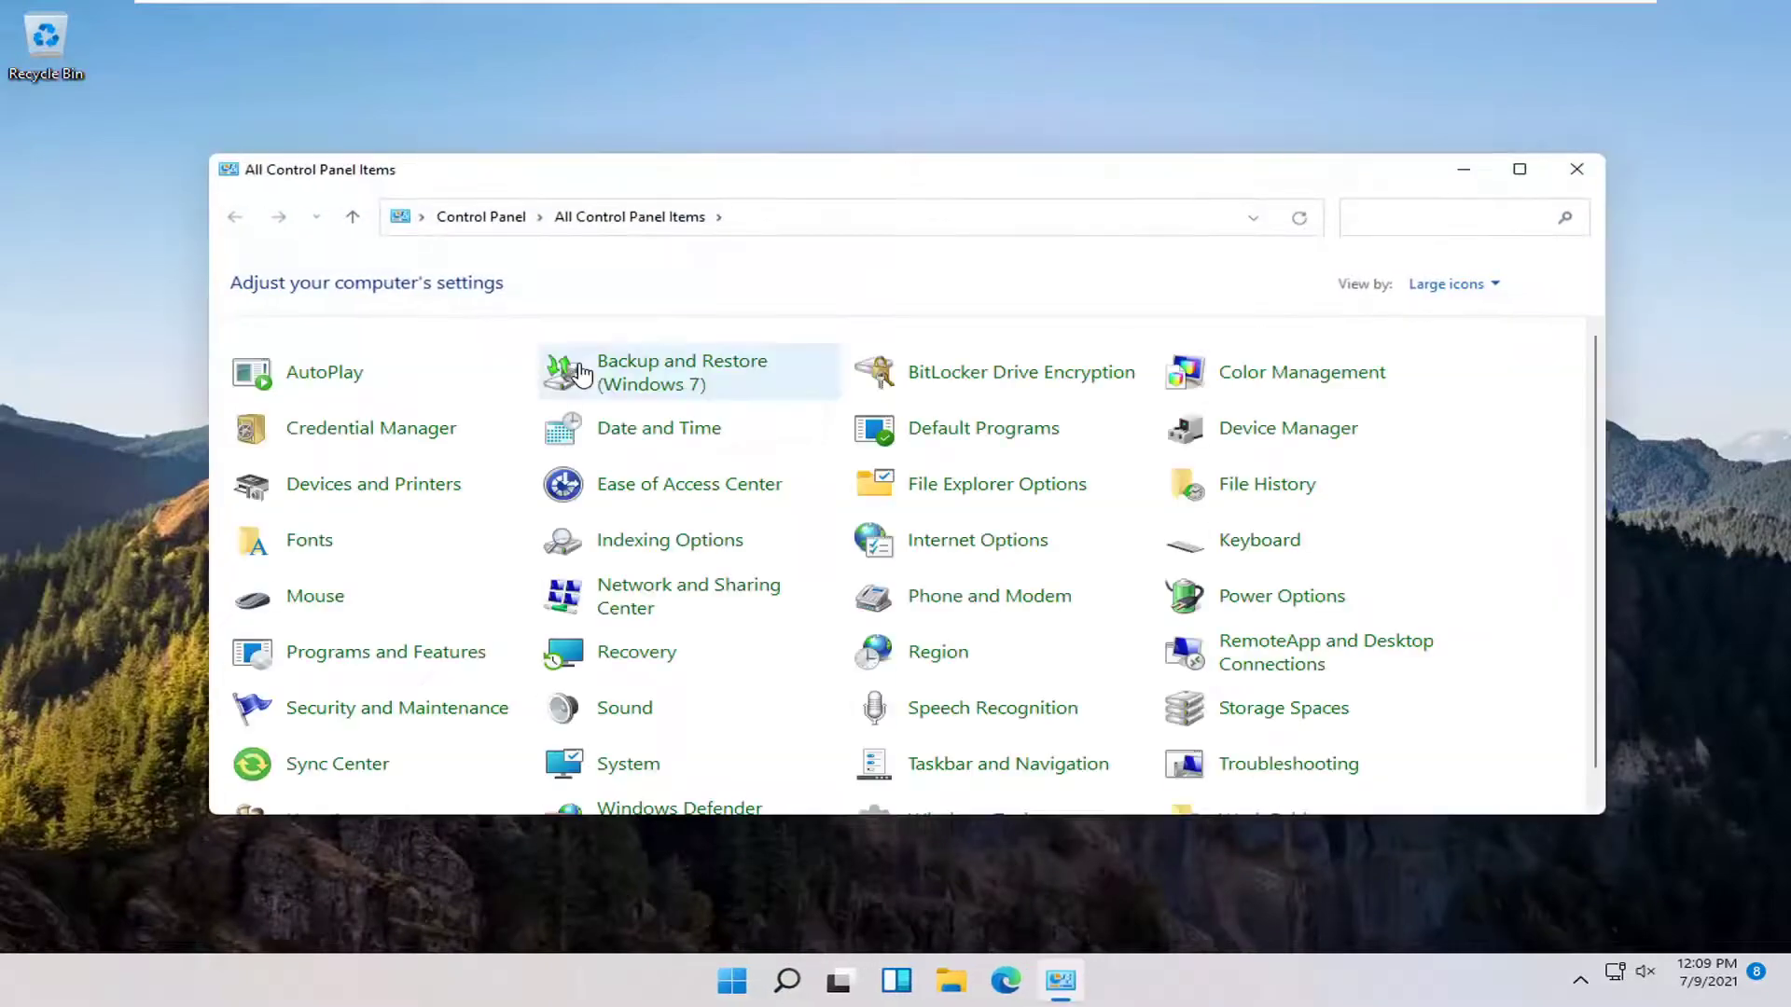
click(1446, 284)
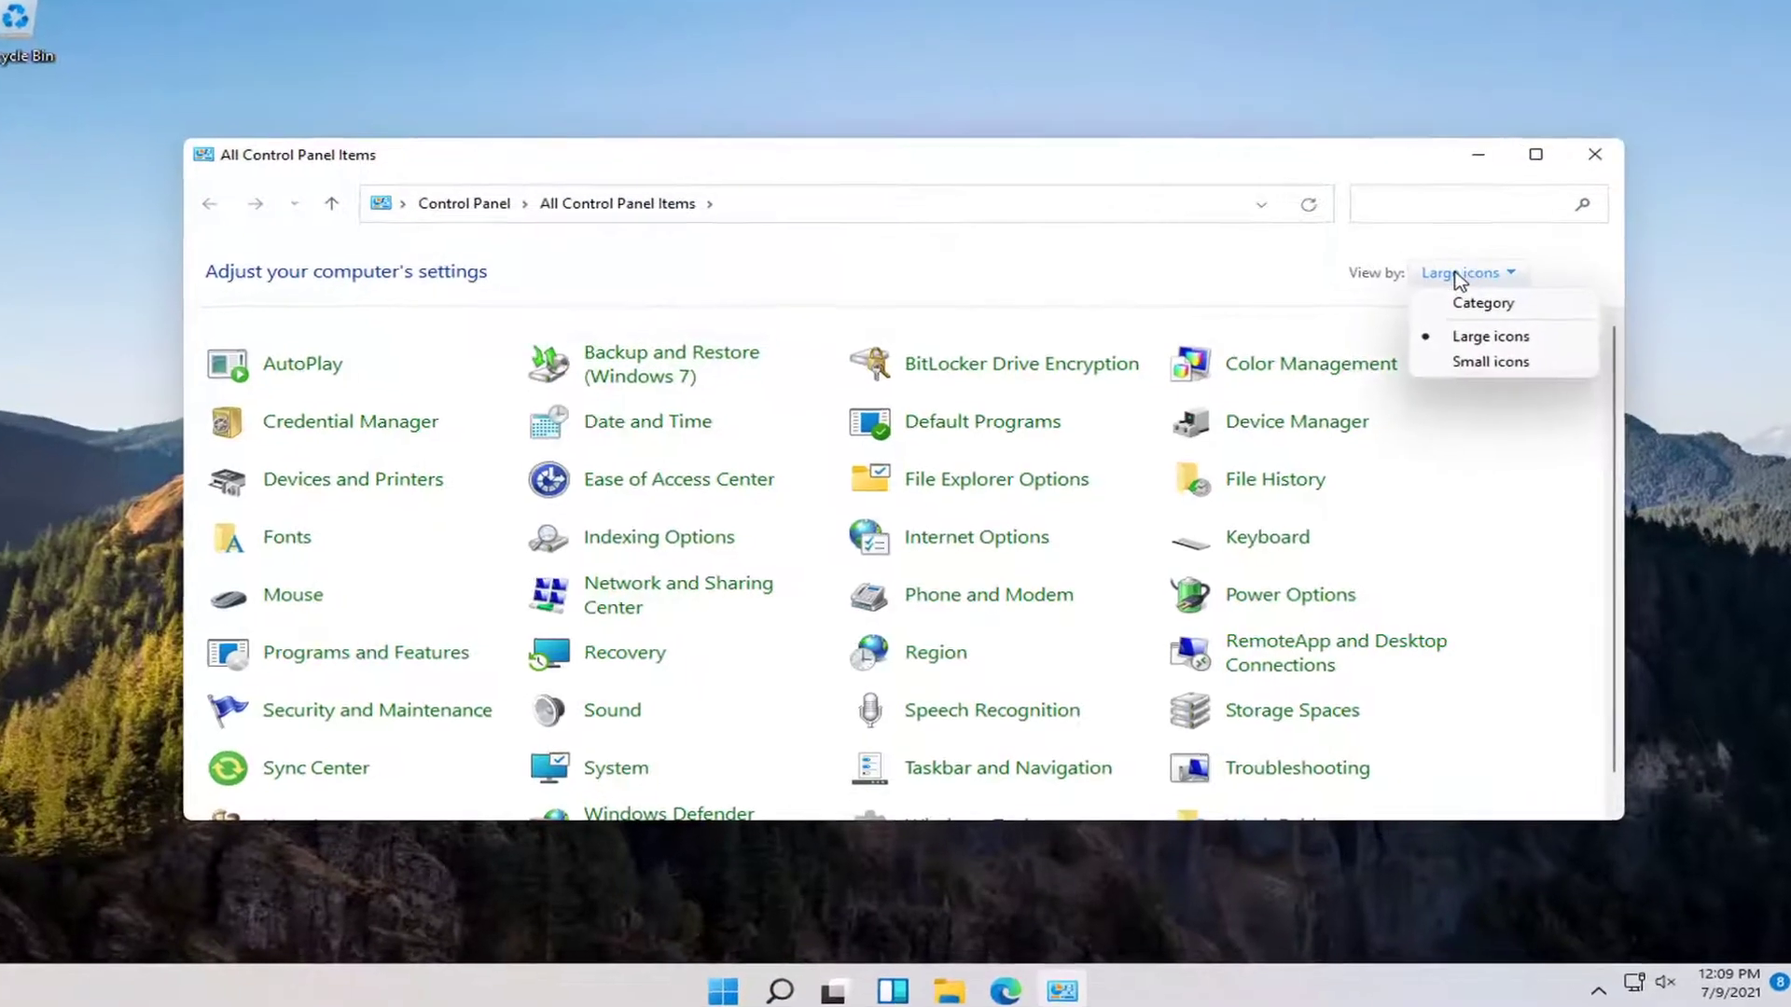
click(1473, 295)
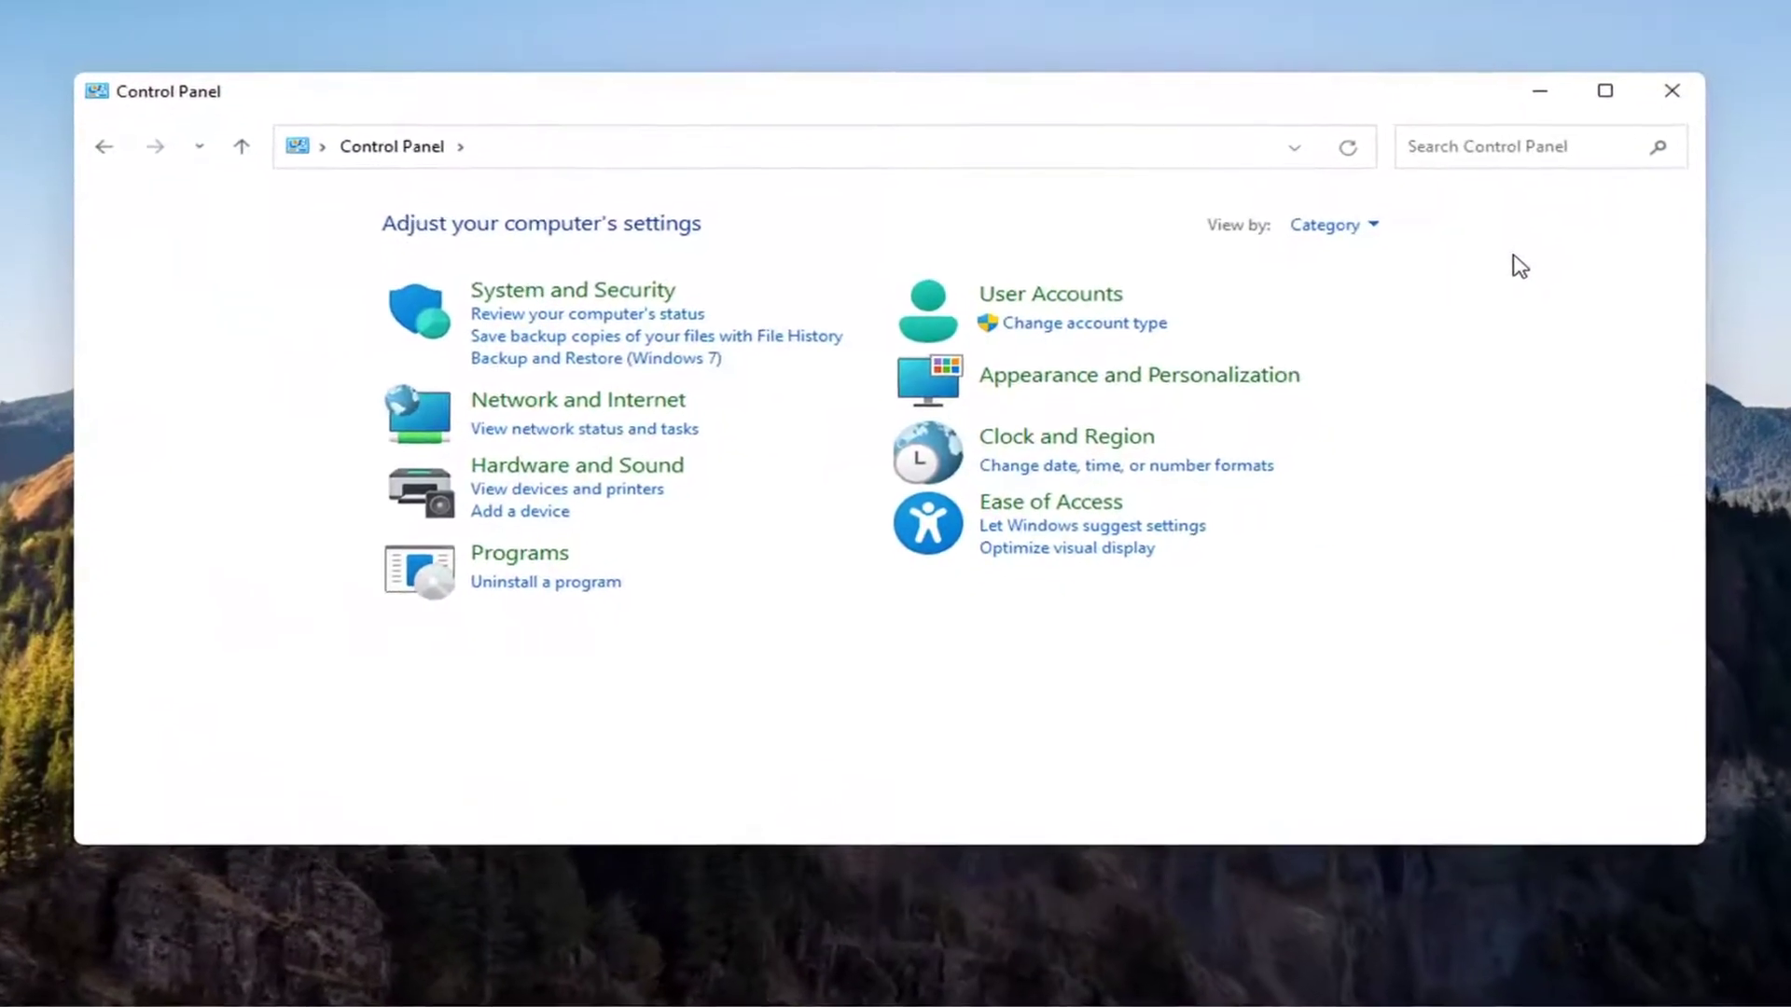
click(615, 411)
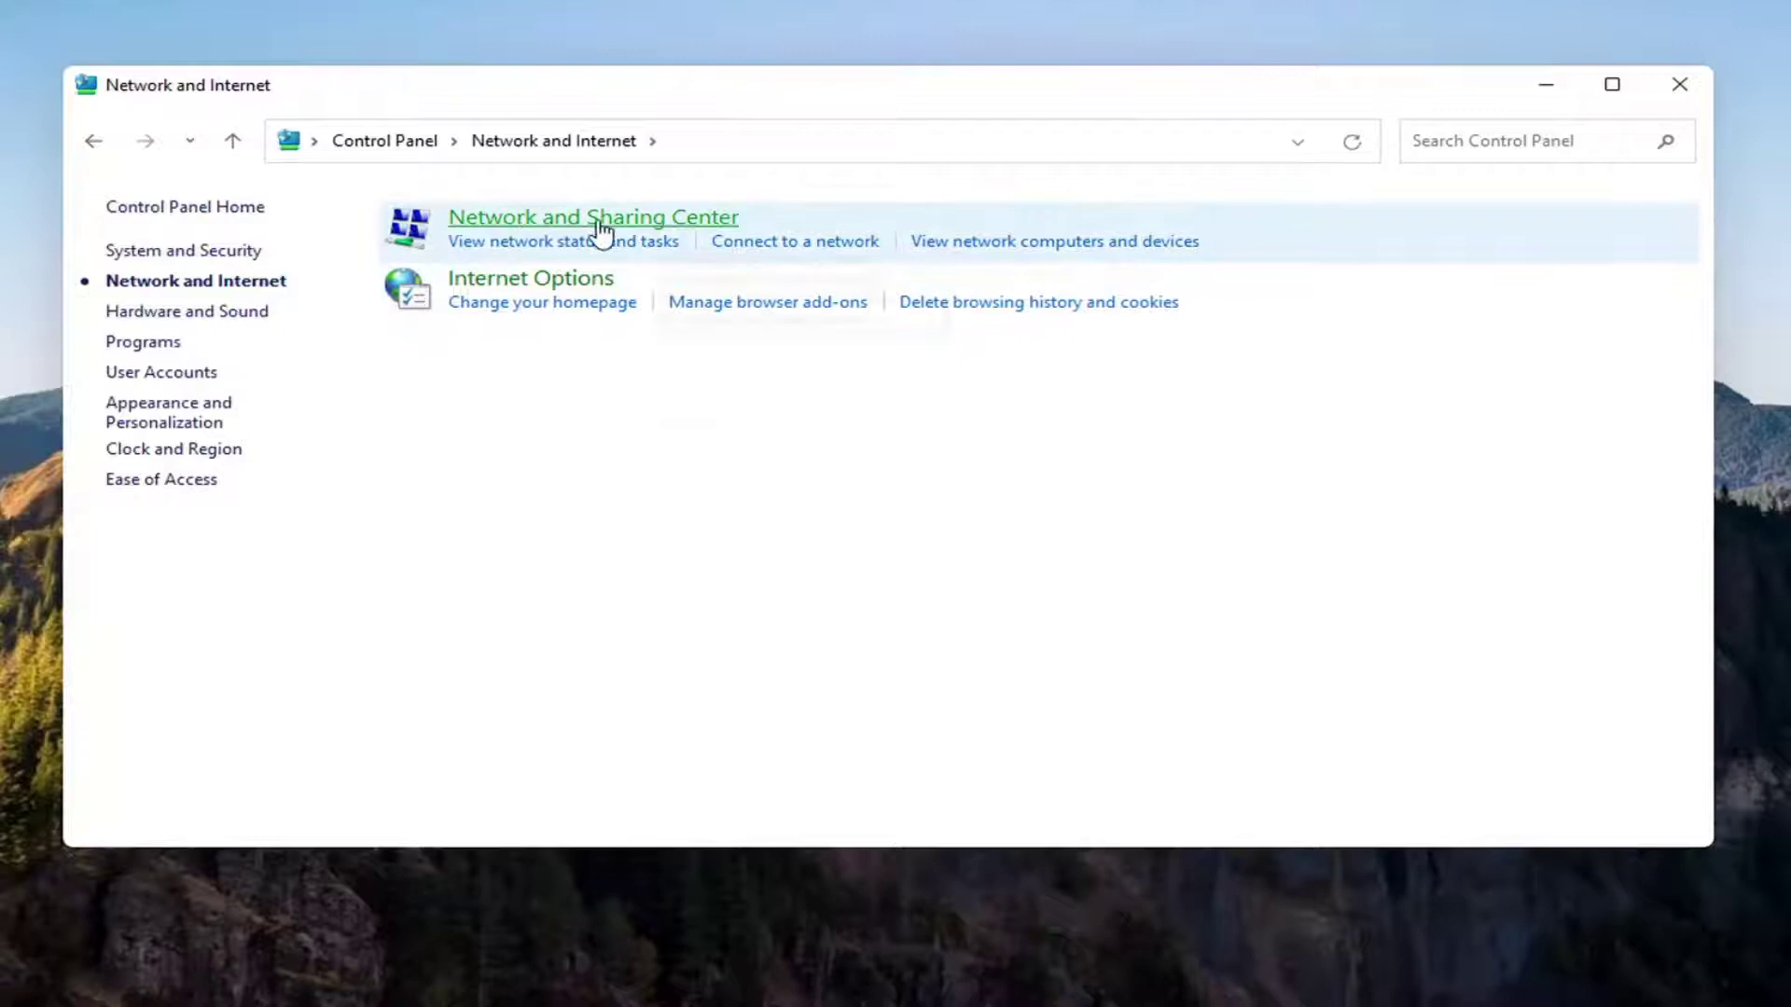
click(654, 219)
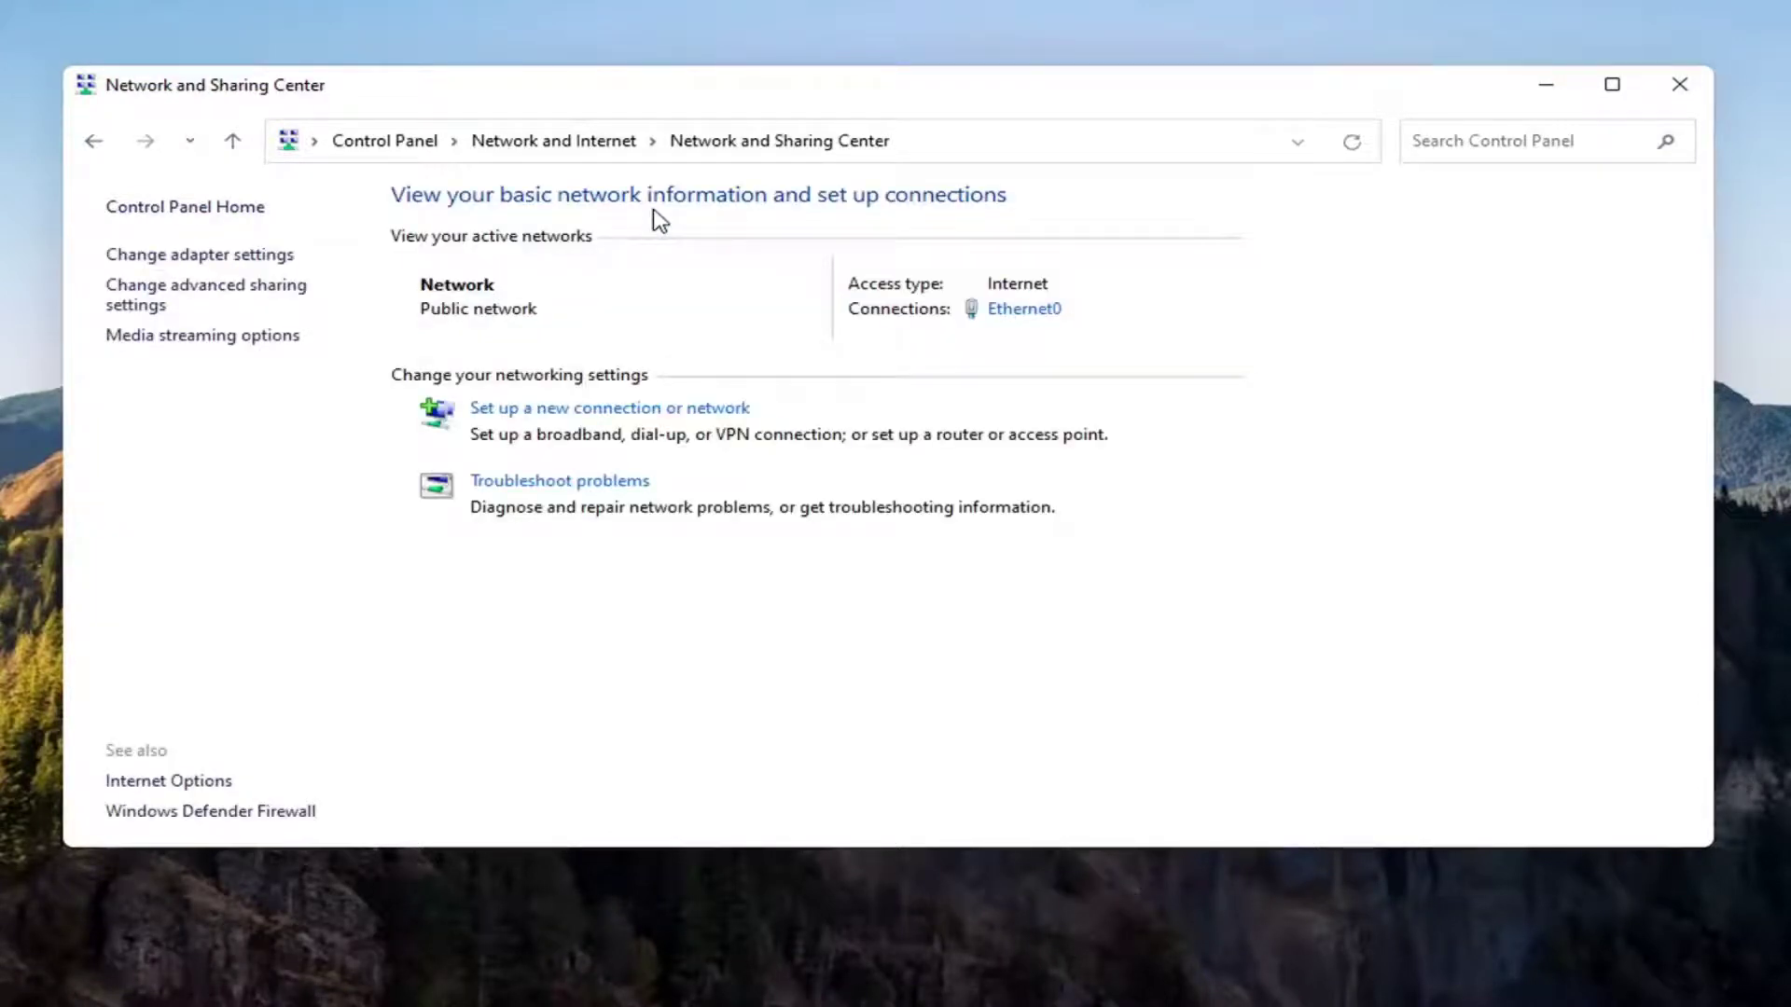
- Turn on file and printer sharing for the Private profile in advanced sharing settings
click(149, 310)
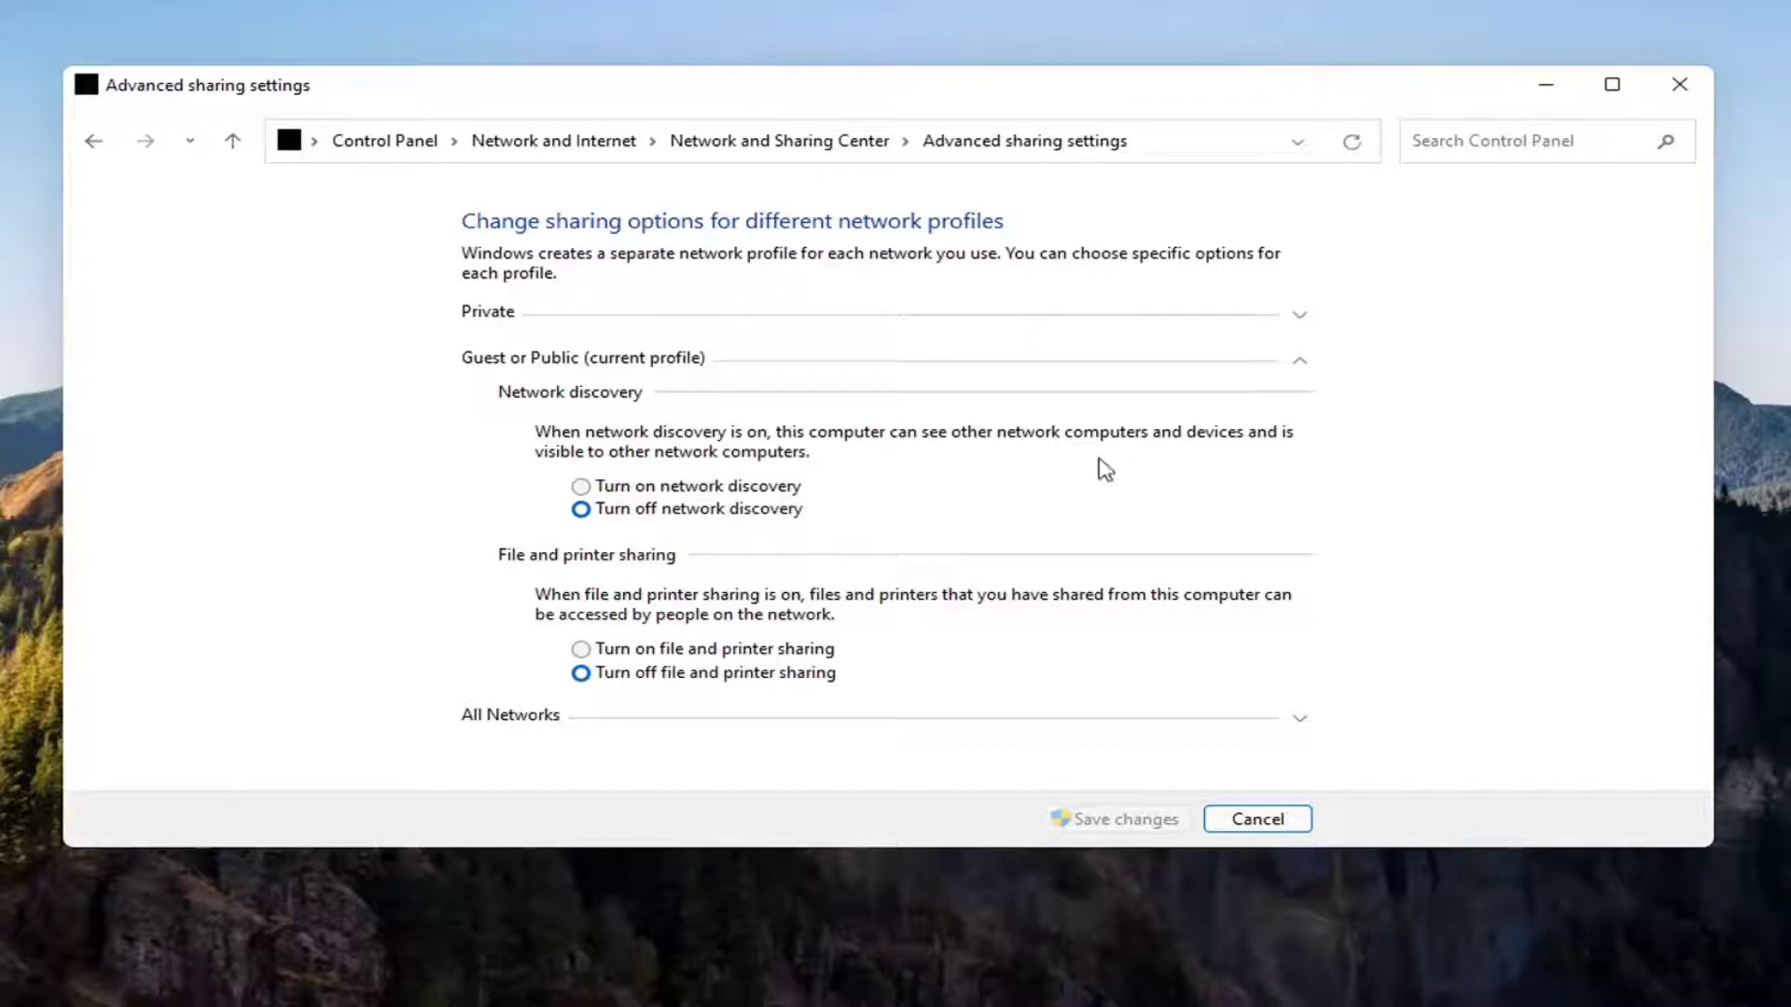
click(522, 313)
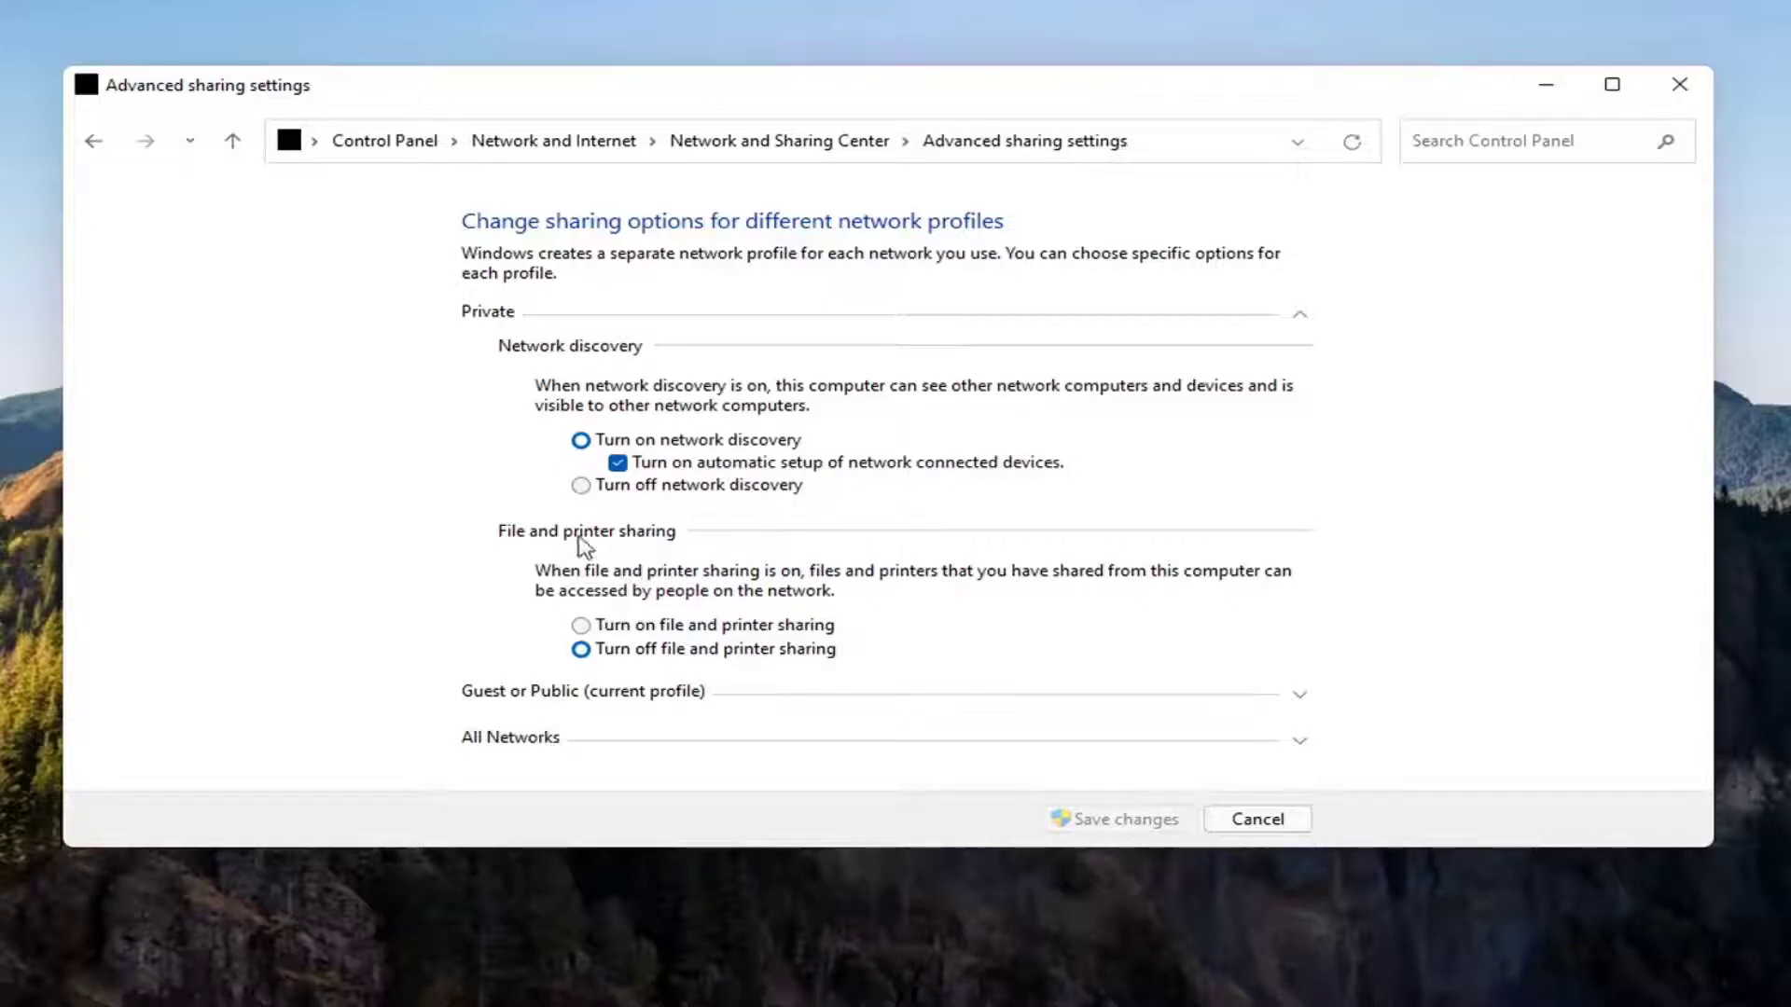
click(579, 626)
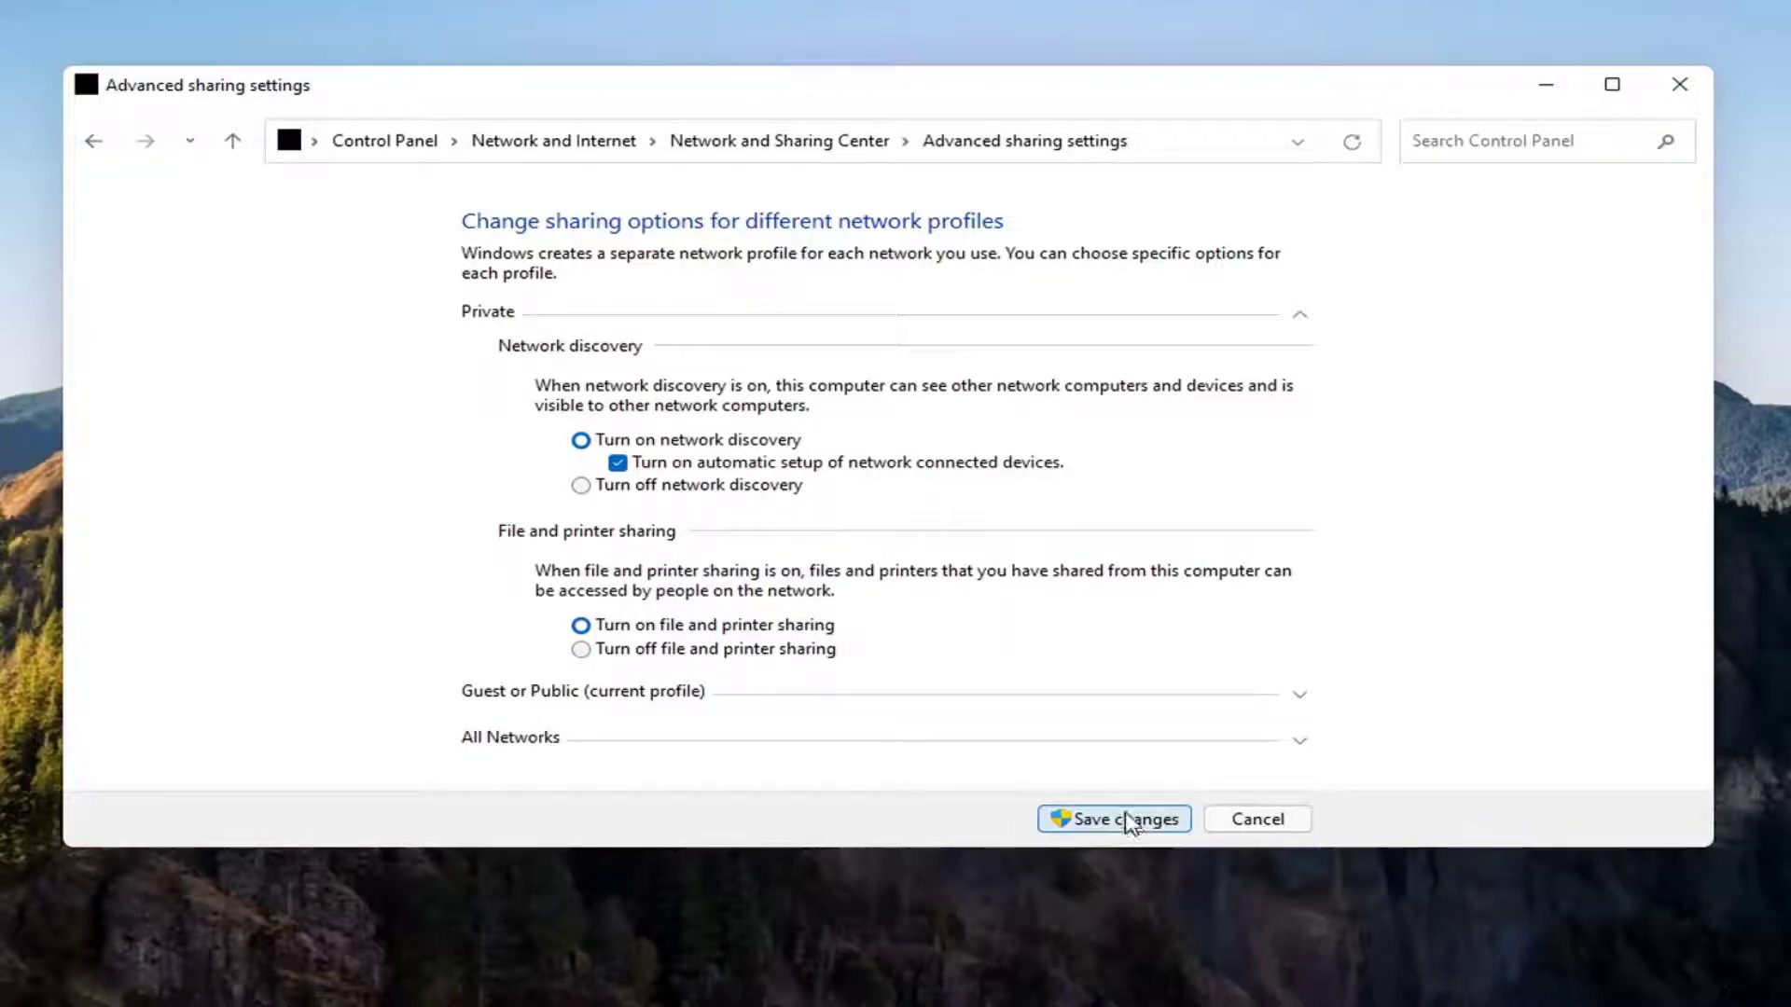
key(alt+Left)
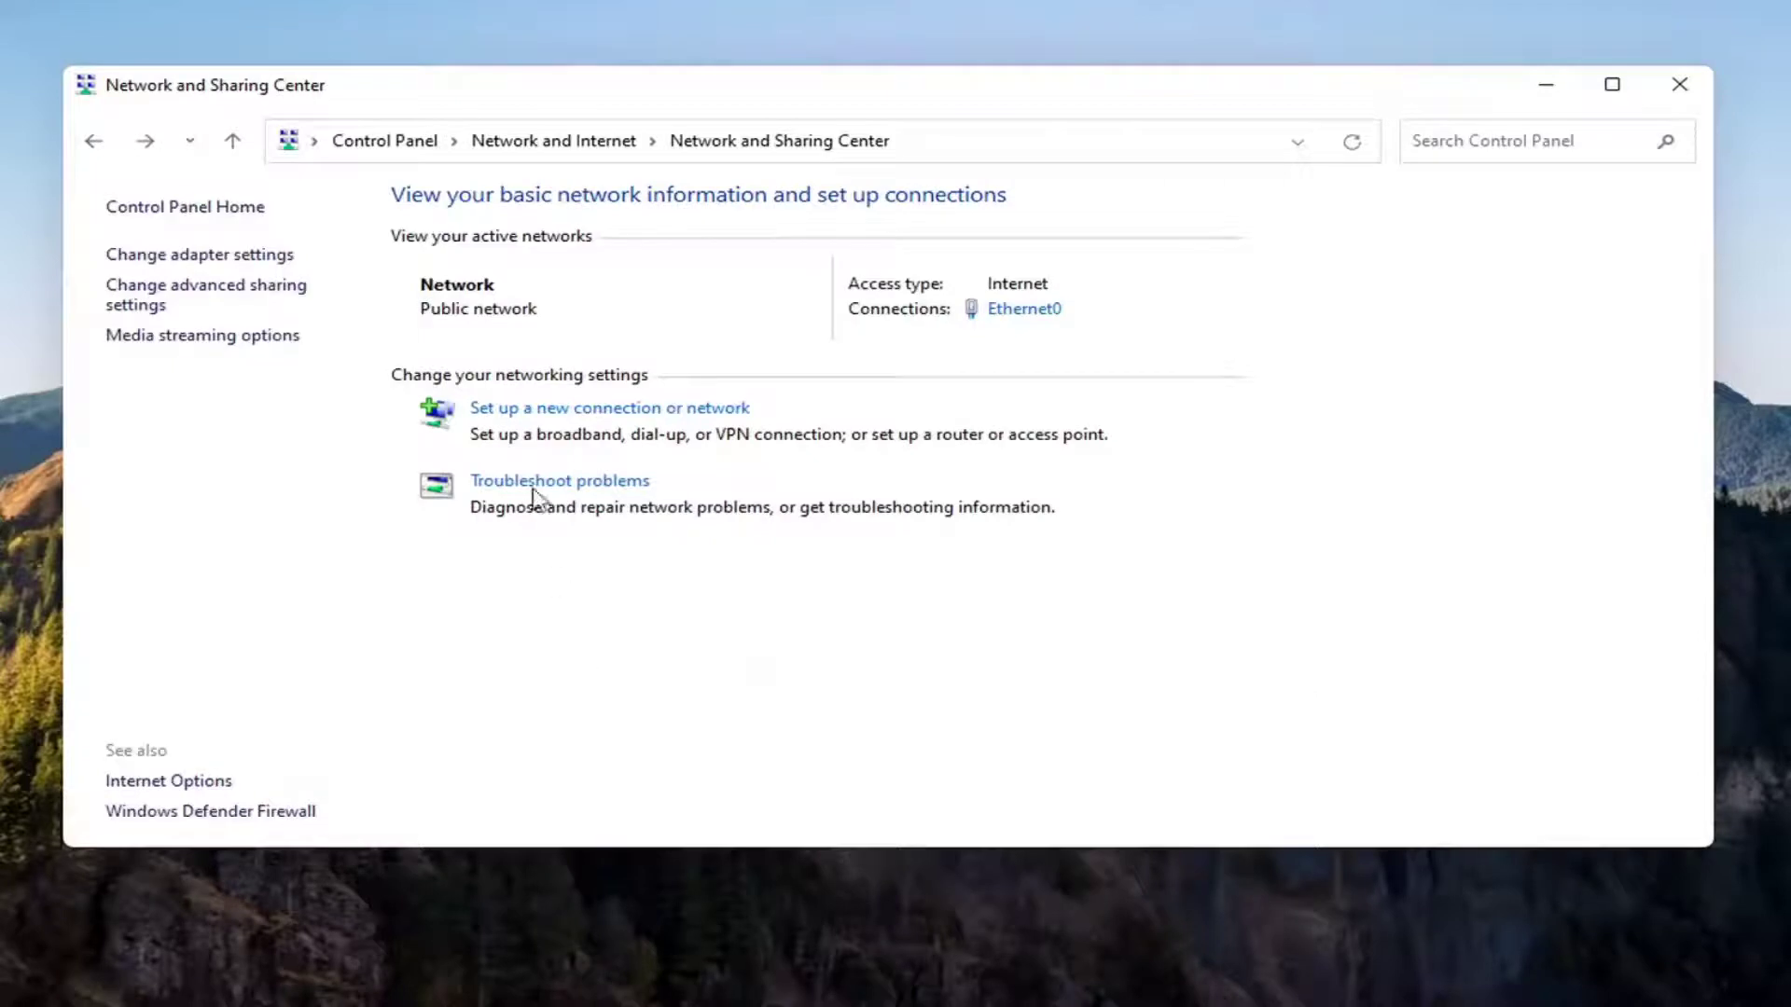
- Reopen advanced sharing settings to verify the Private profile's discovery and sharing are on
click(247, 303)
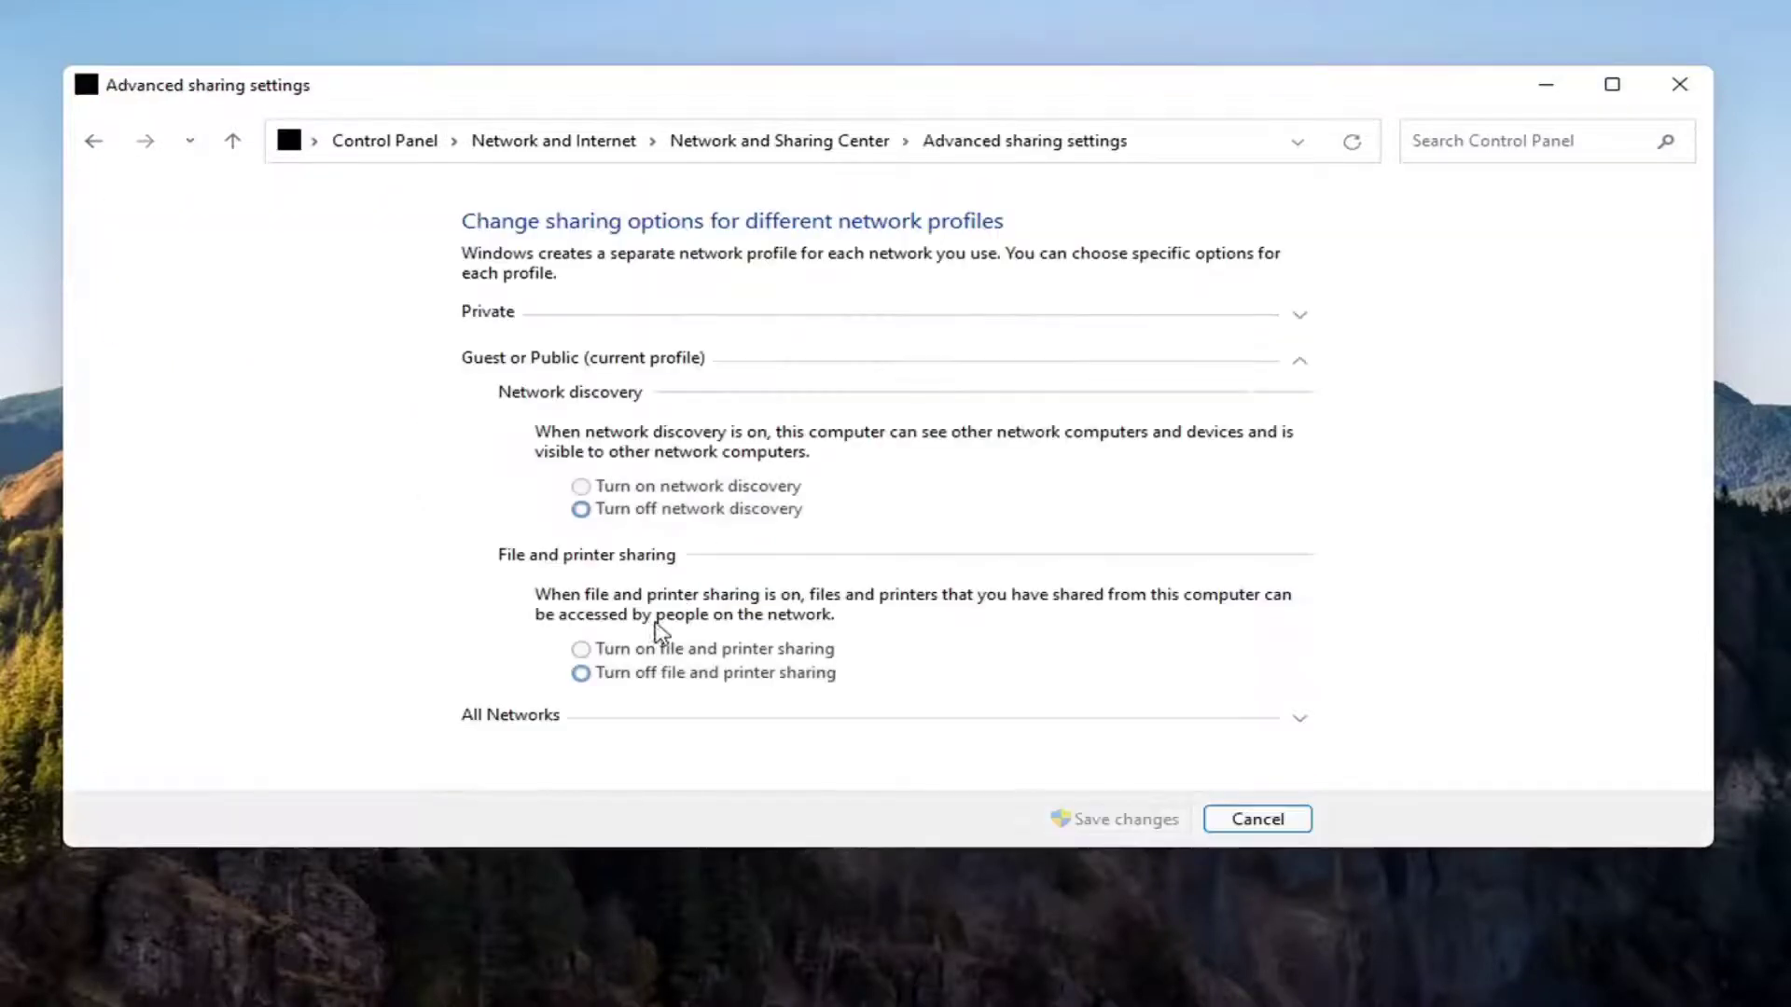
click(530, 363)
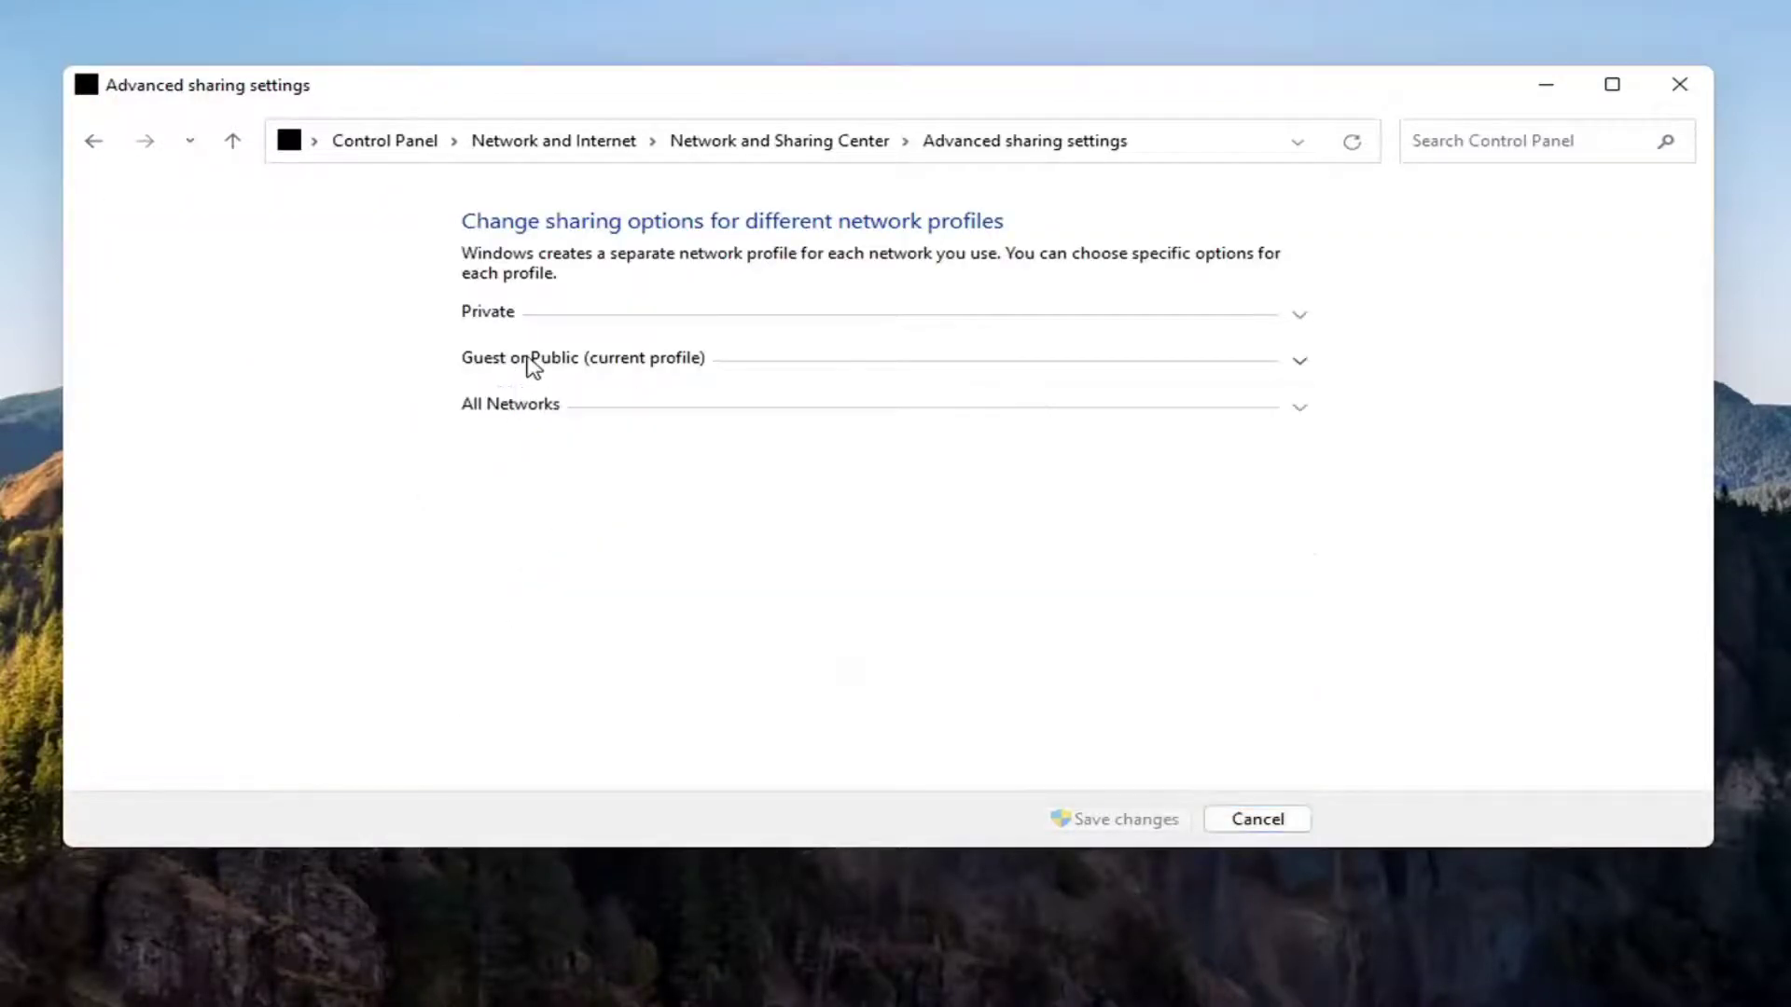
click(522, 321)
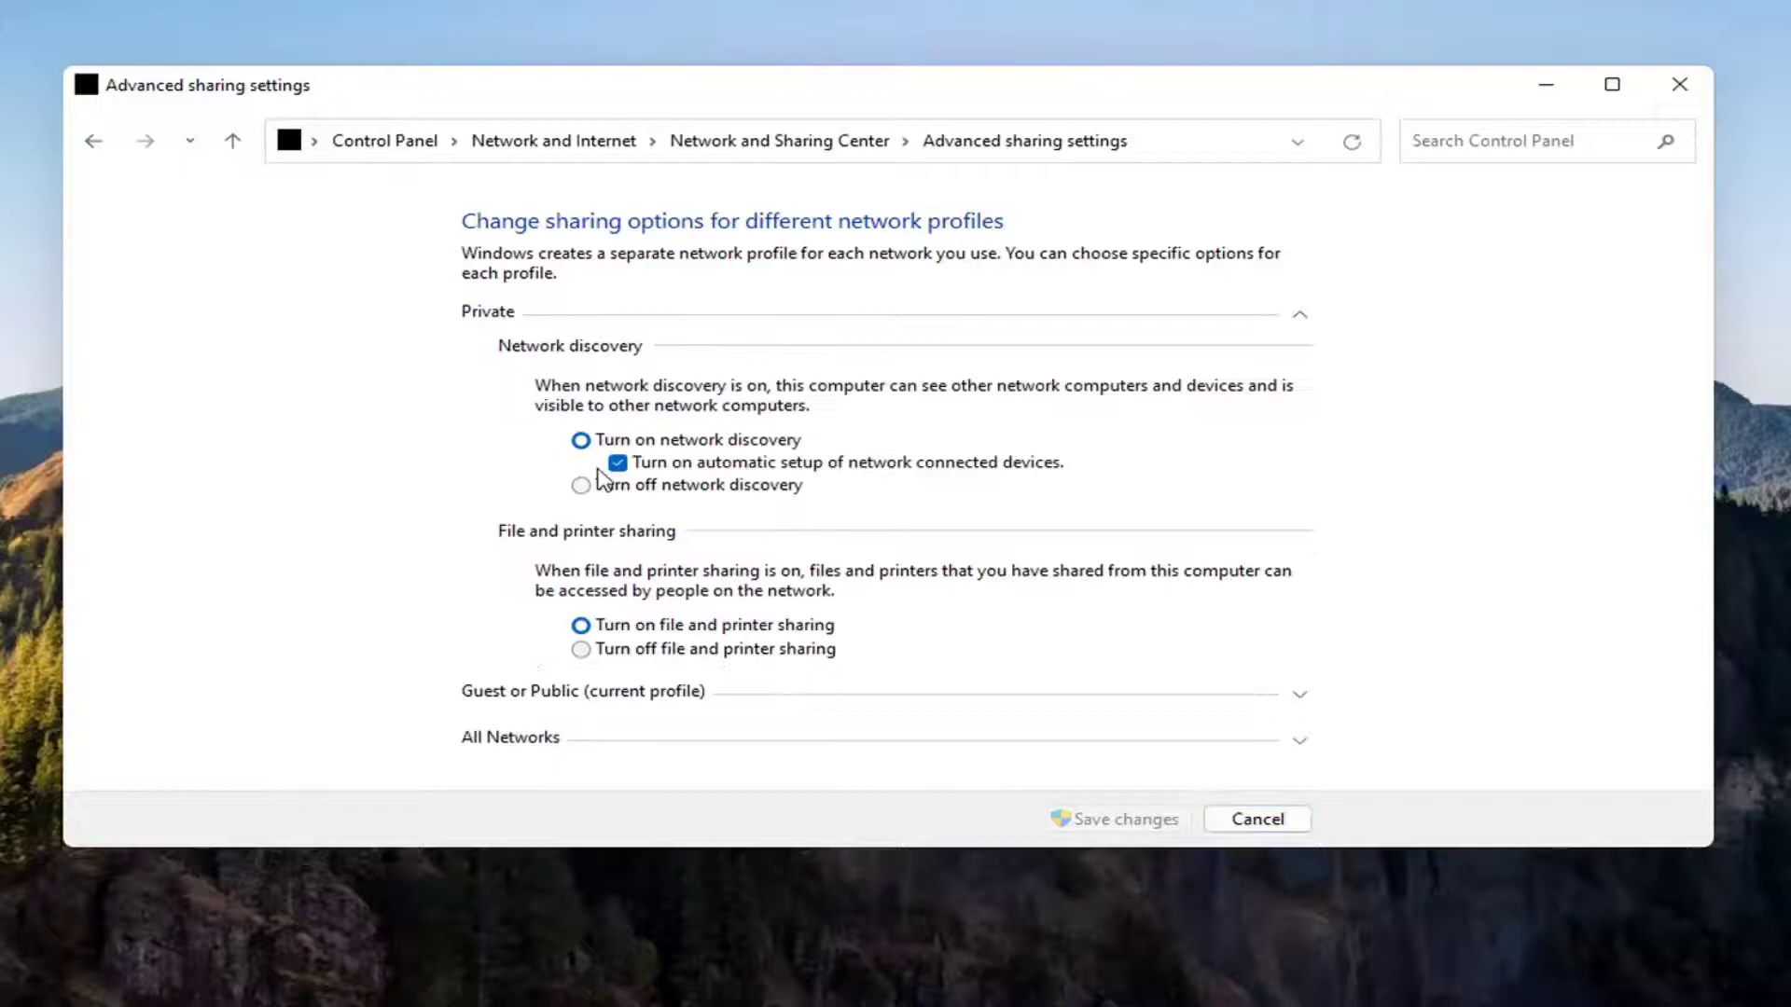
click(819, 320)
click(802, 319)
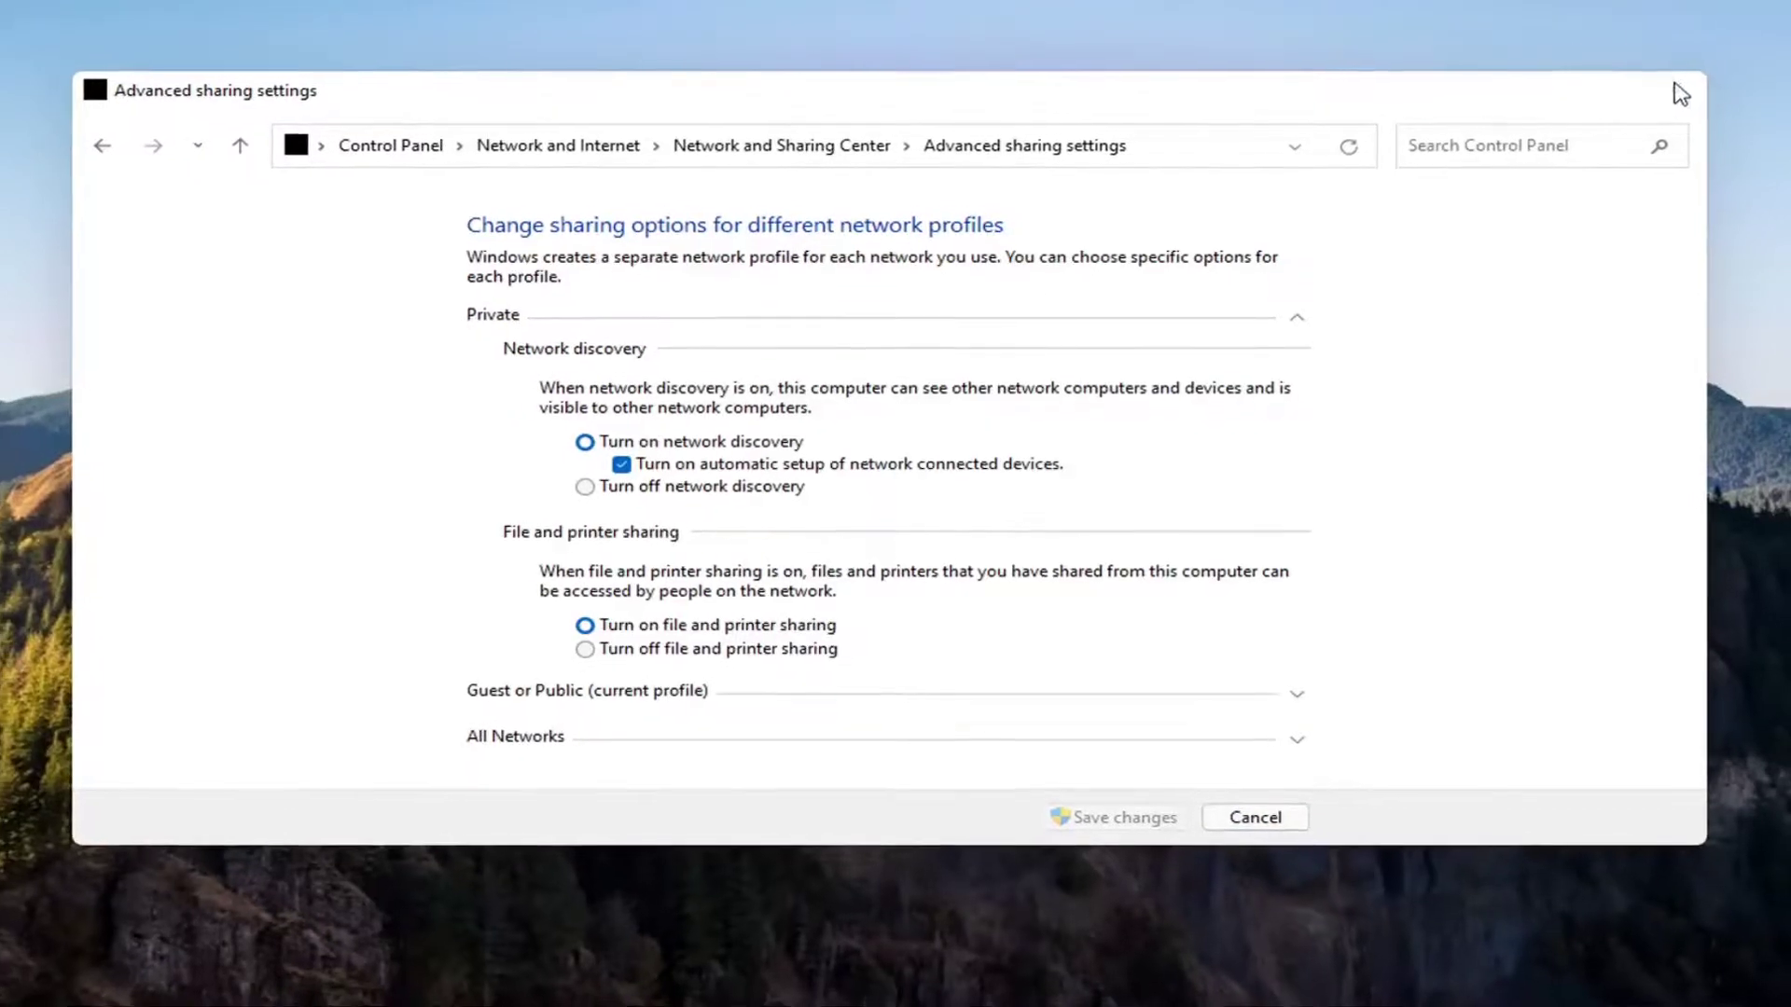
- Close Advanced sharing settings and launch Services from a 'services' search
click(1679, 84)
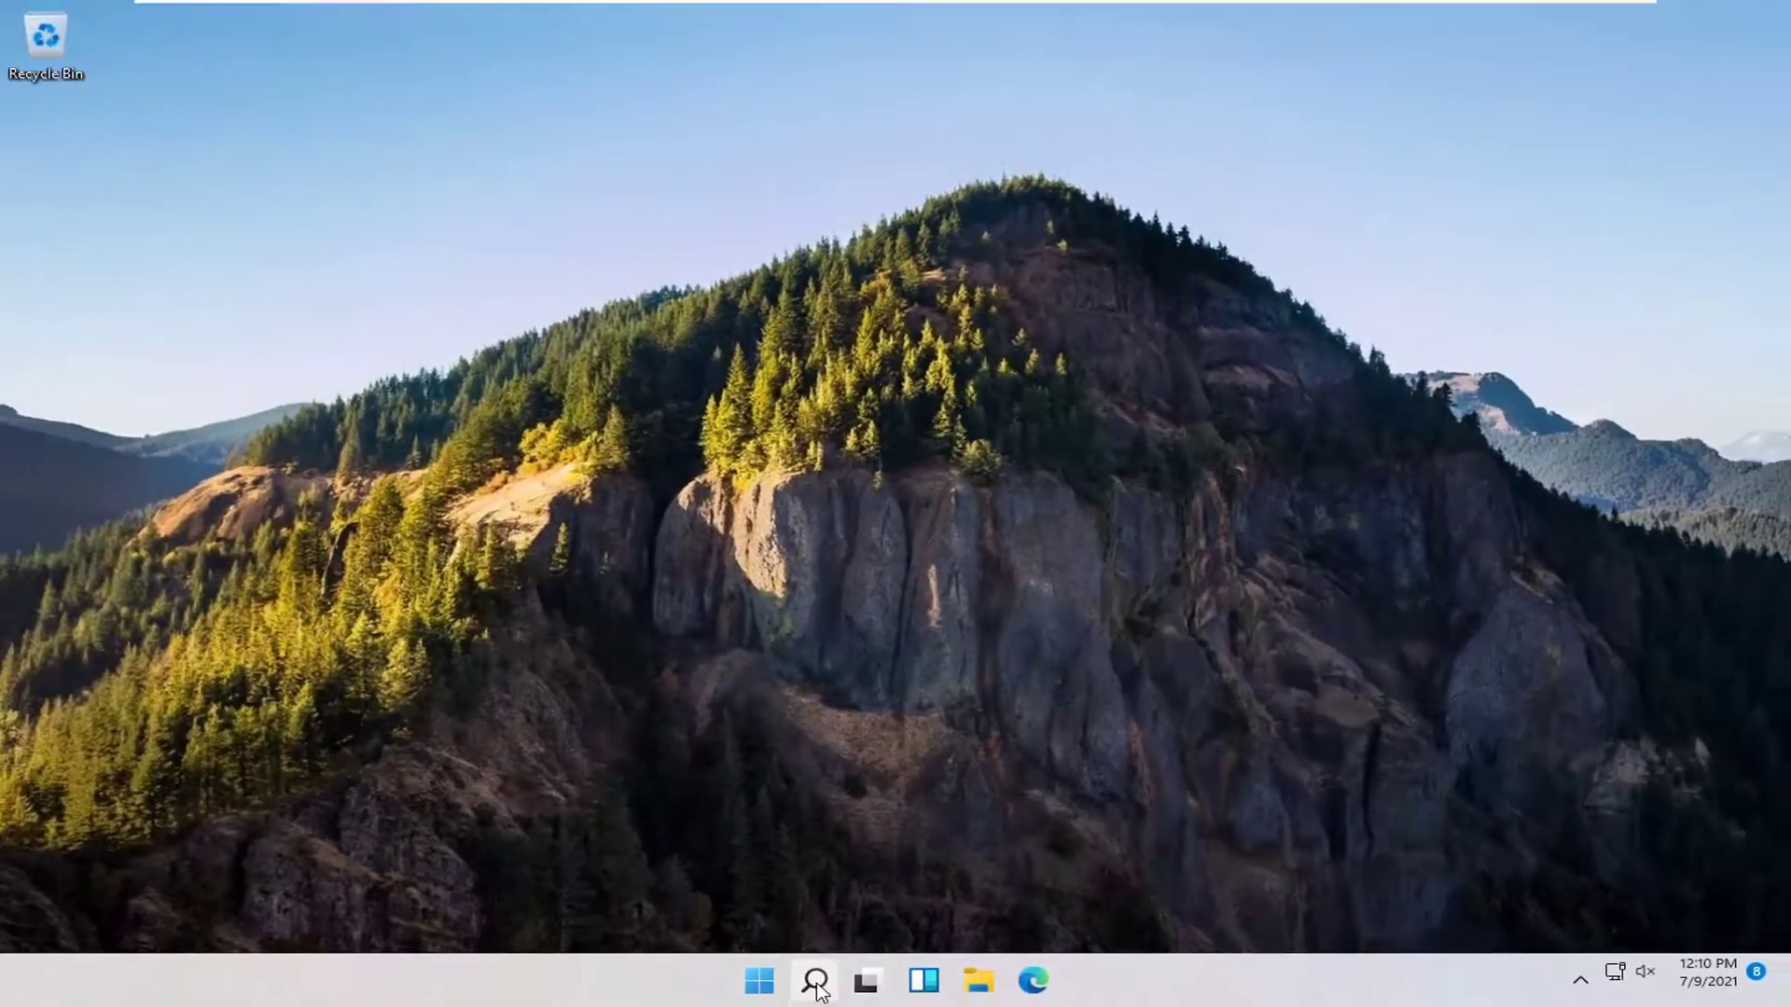
click(816, 988)
text(services)
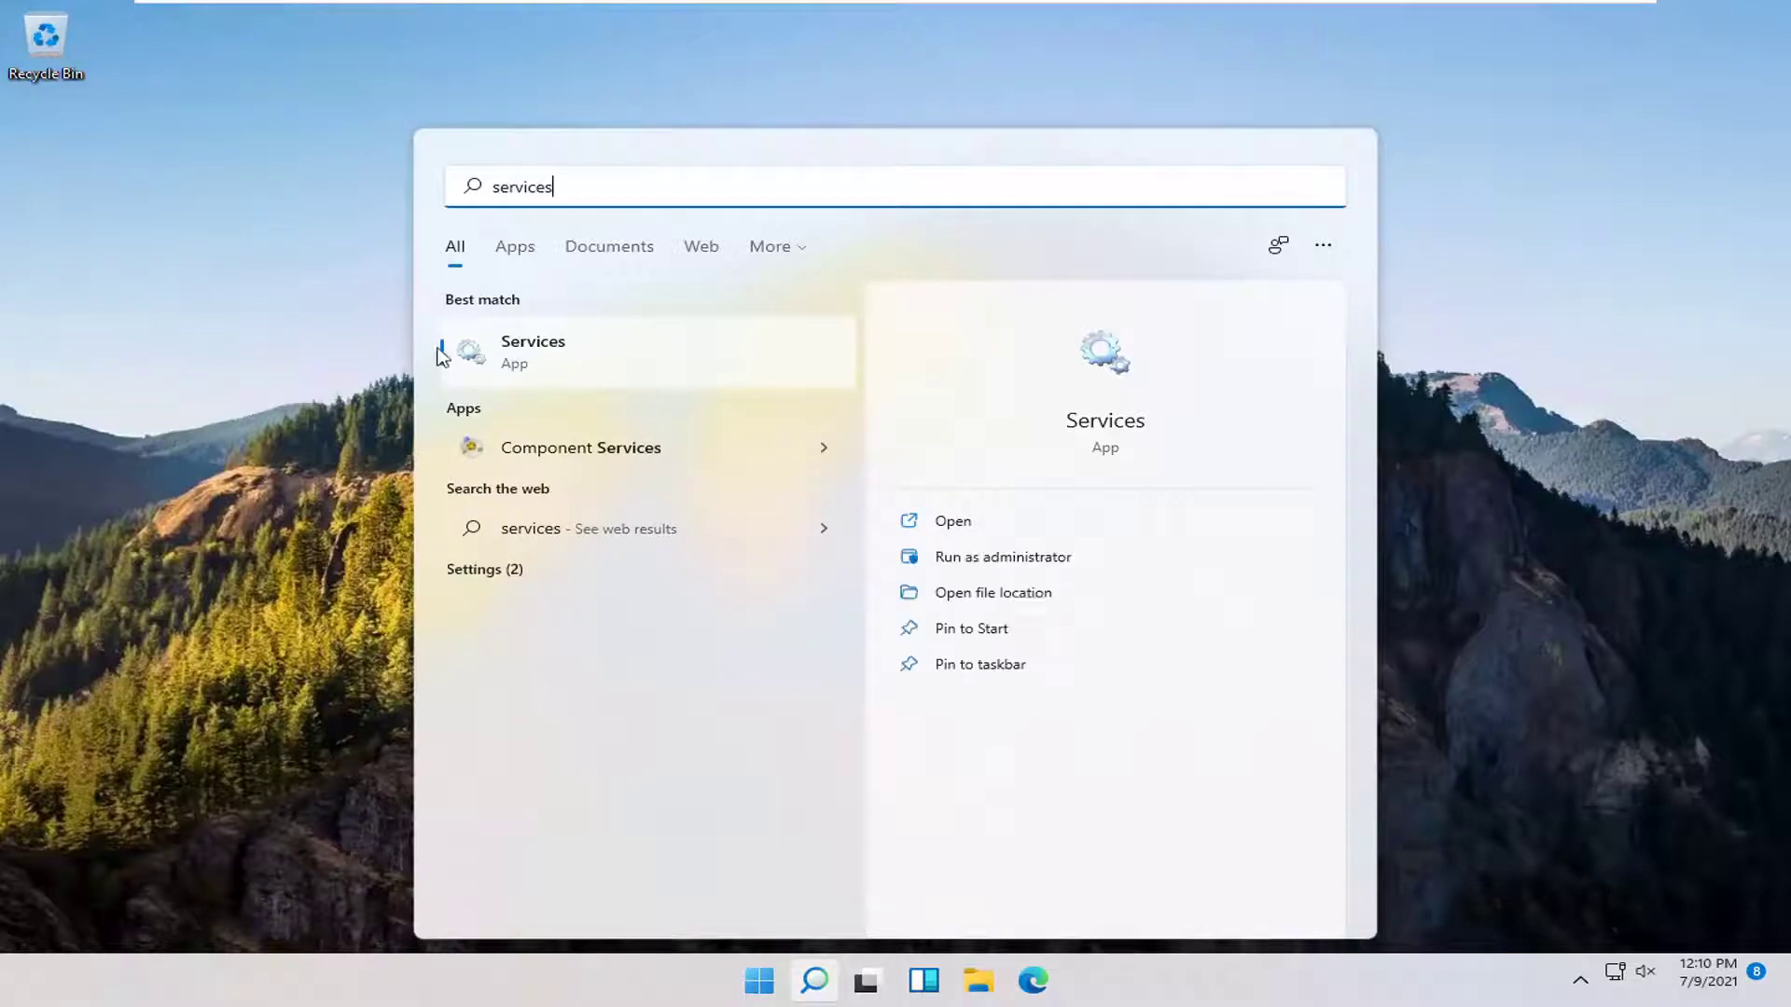
click(527, 363)
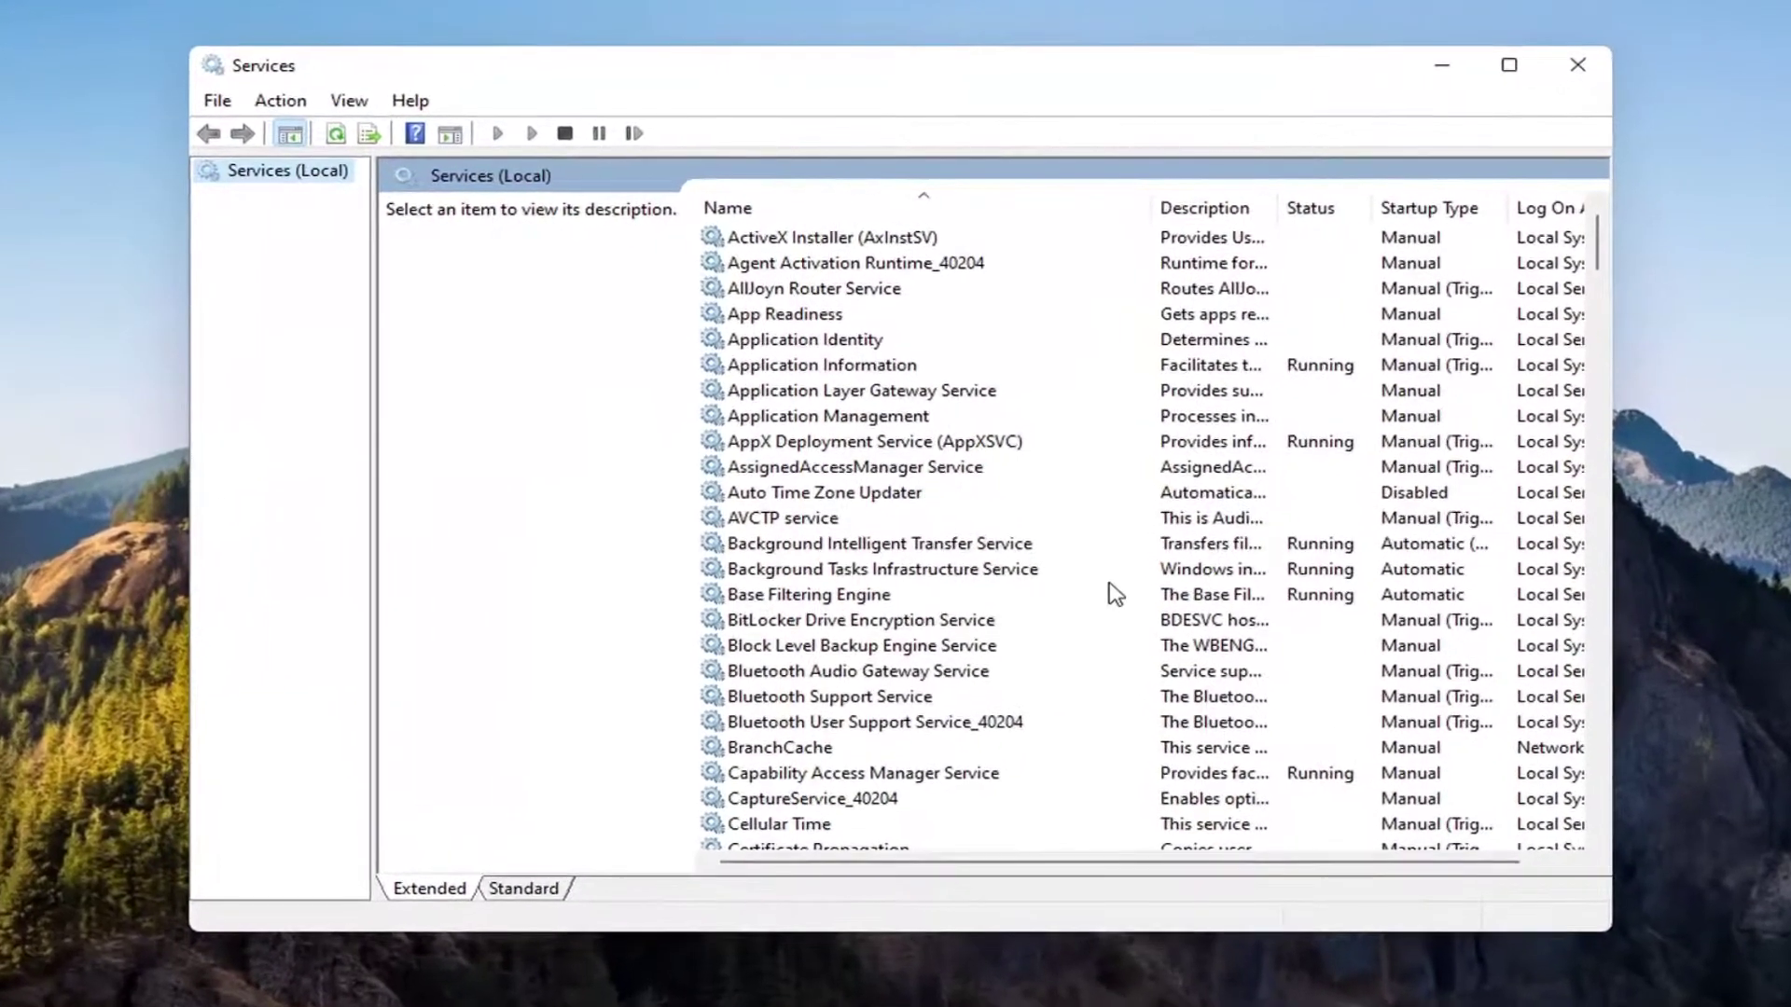
- Set Function Discovery Provider Host's startup type to Automatic, start it, and apply
scroll(1110, 589, down, 20)
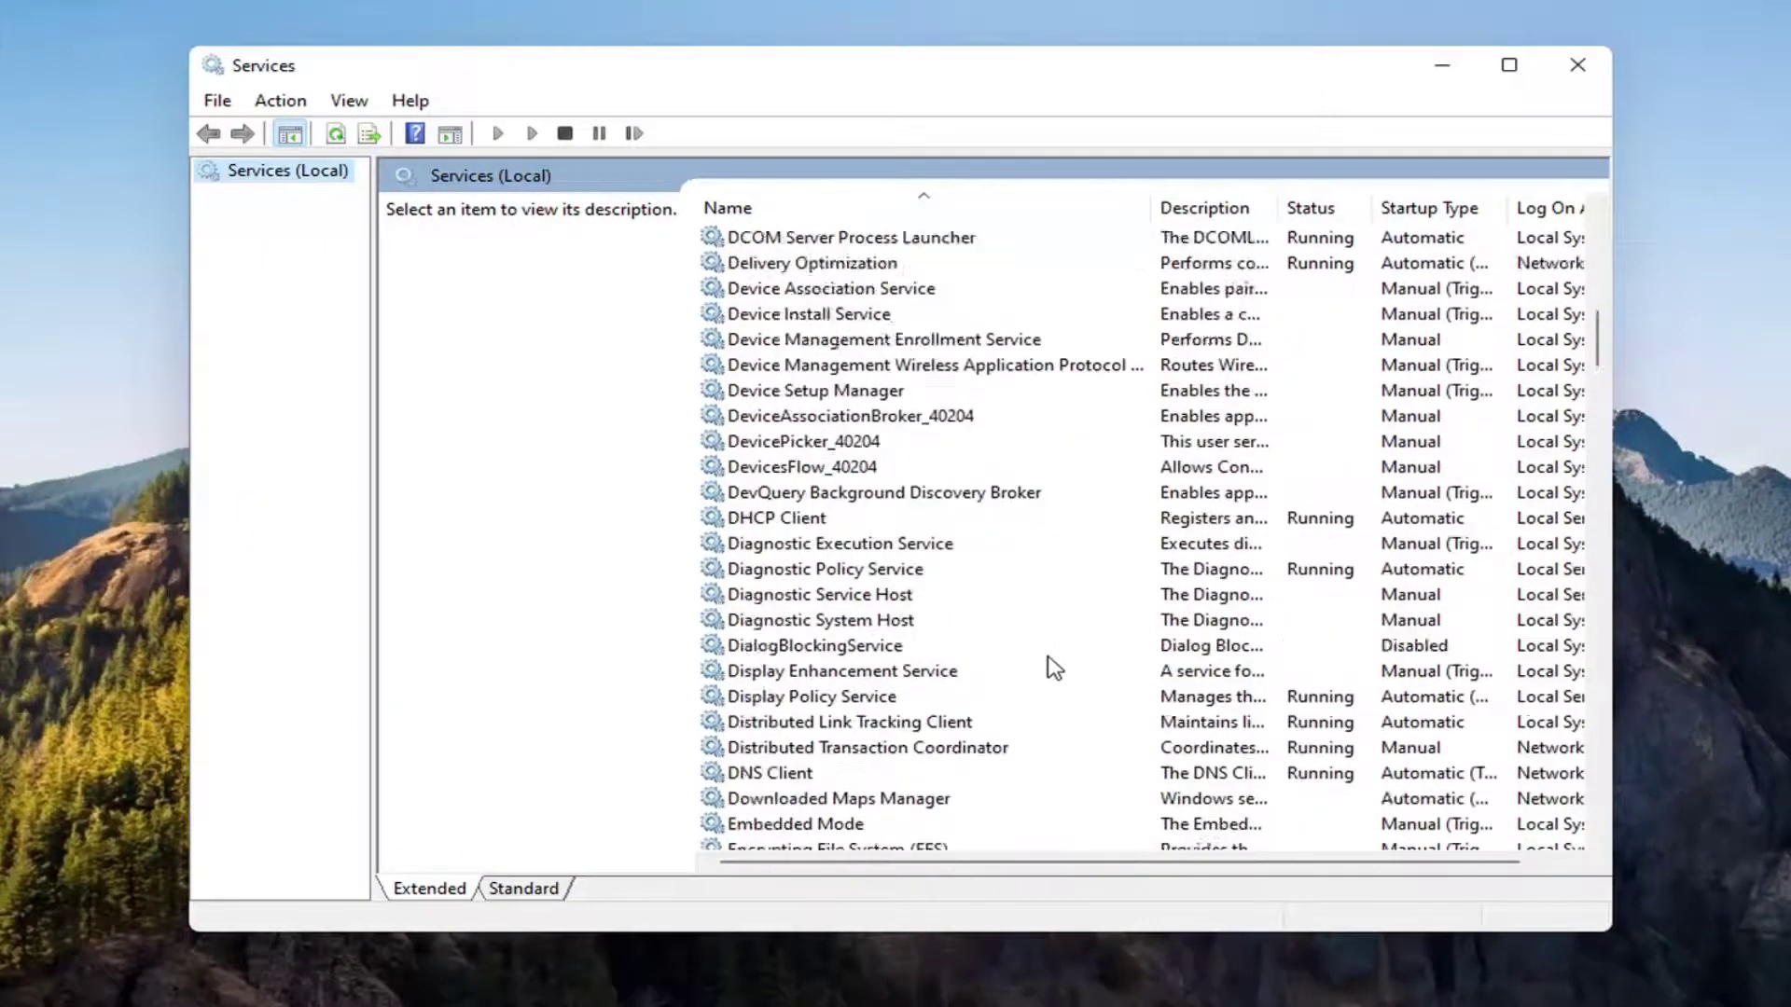
click(879, 520)
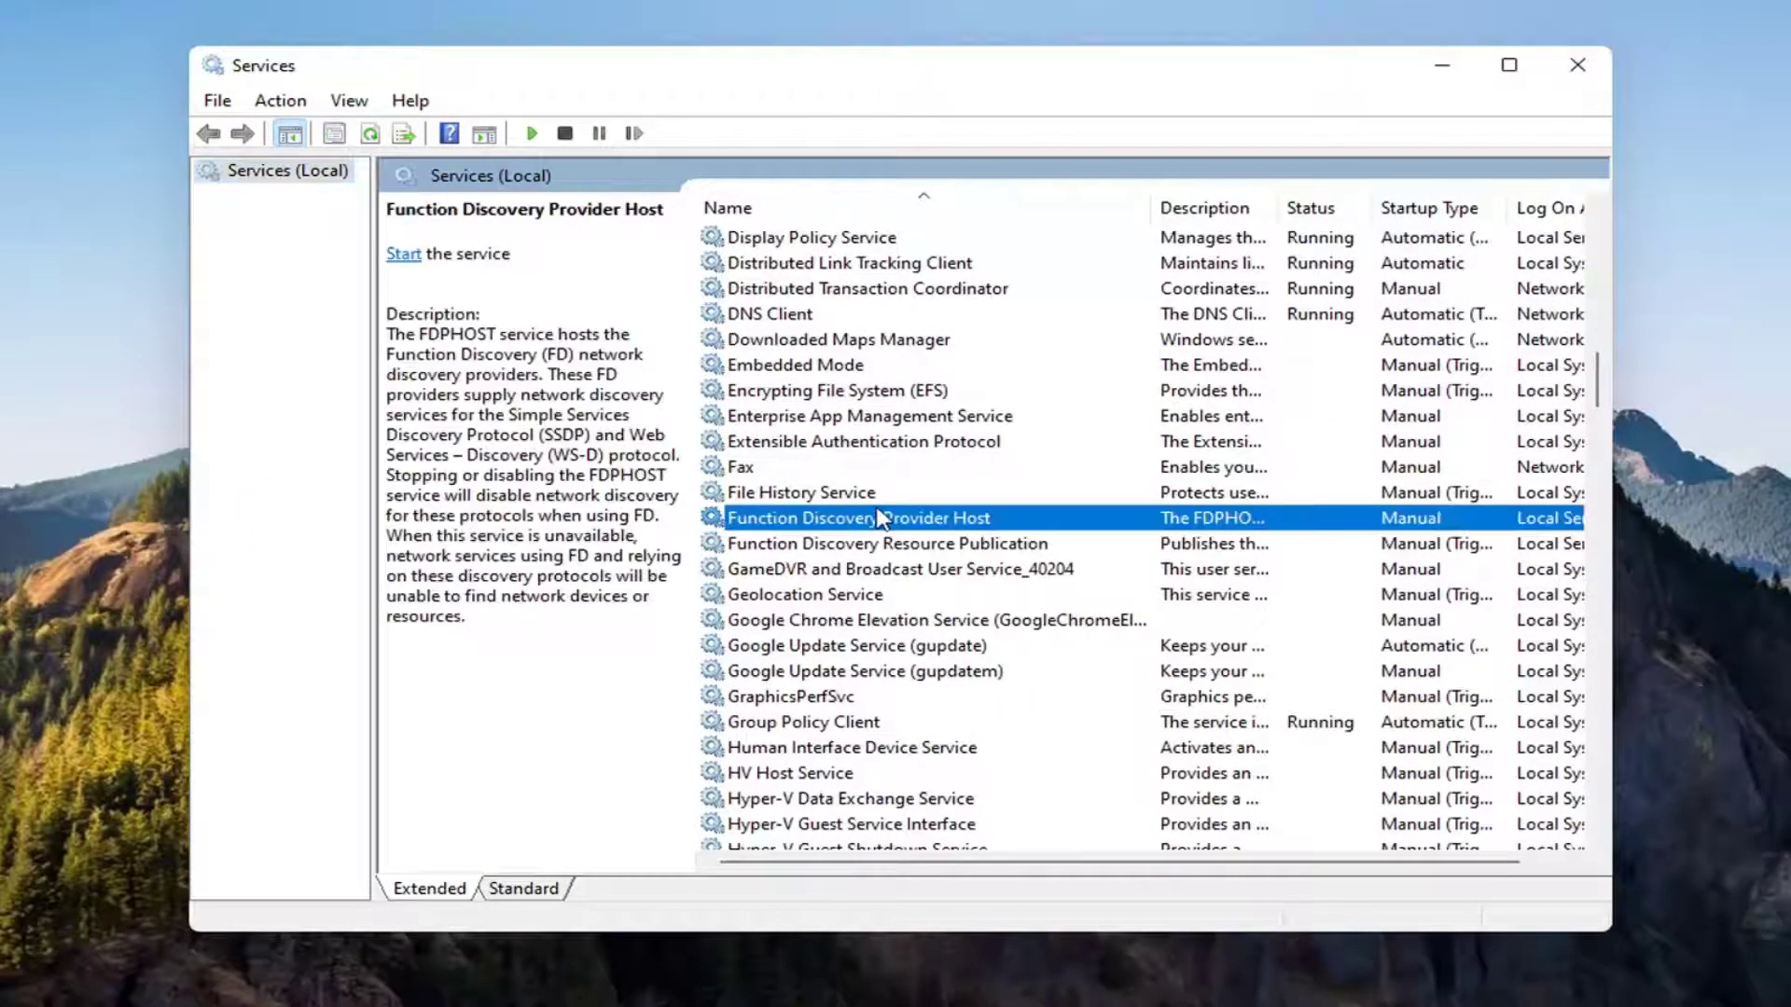
double_click(884, 519)
click(819, 476)
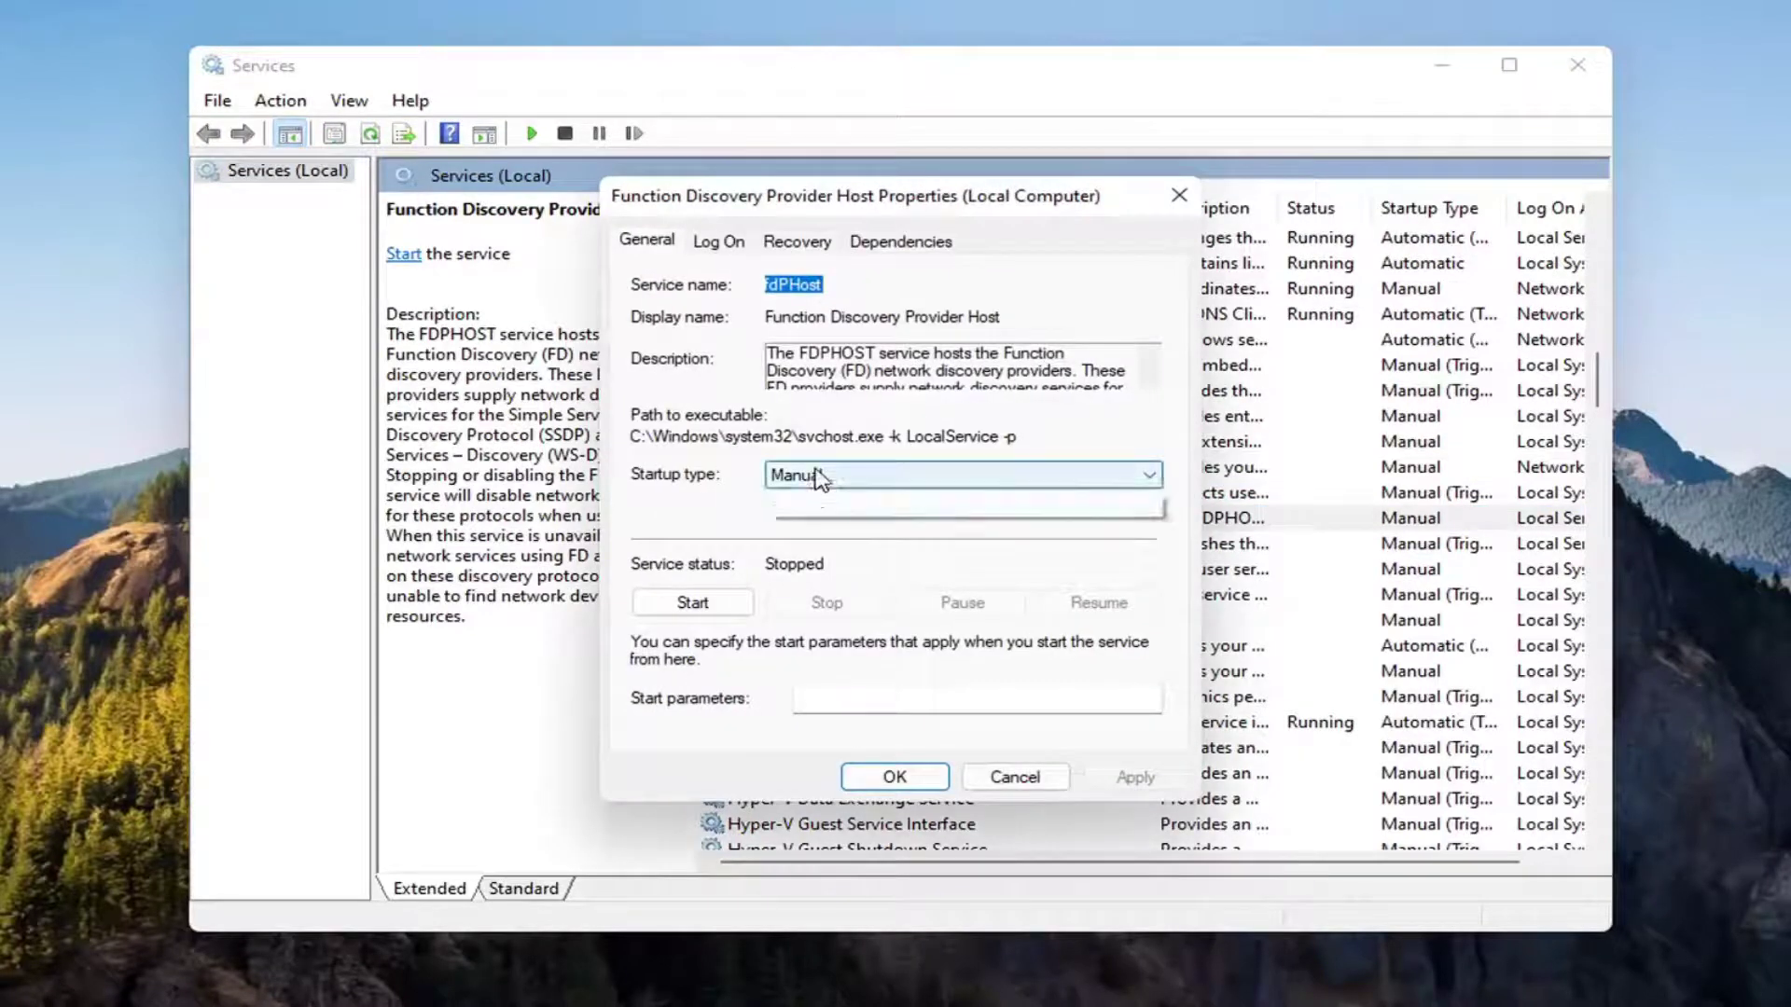
click(802, 517)
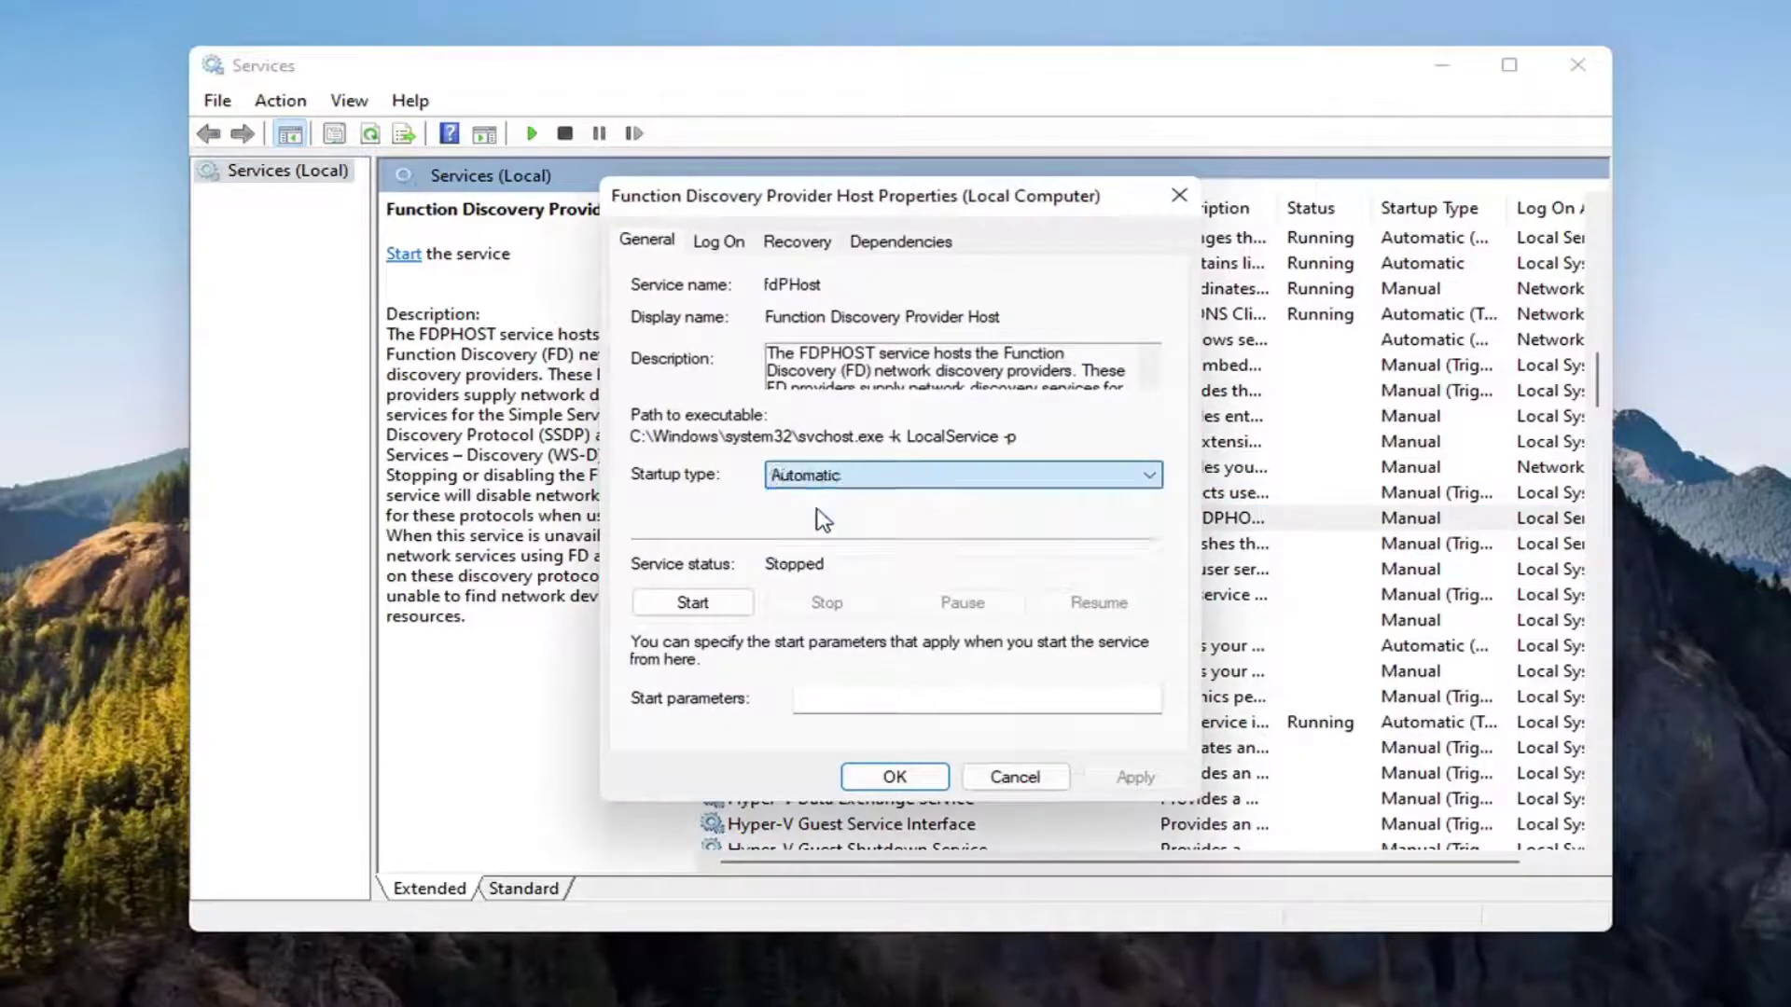
click(692, 605)
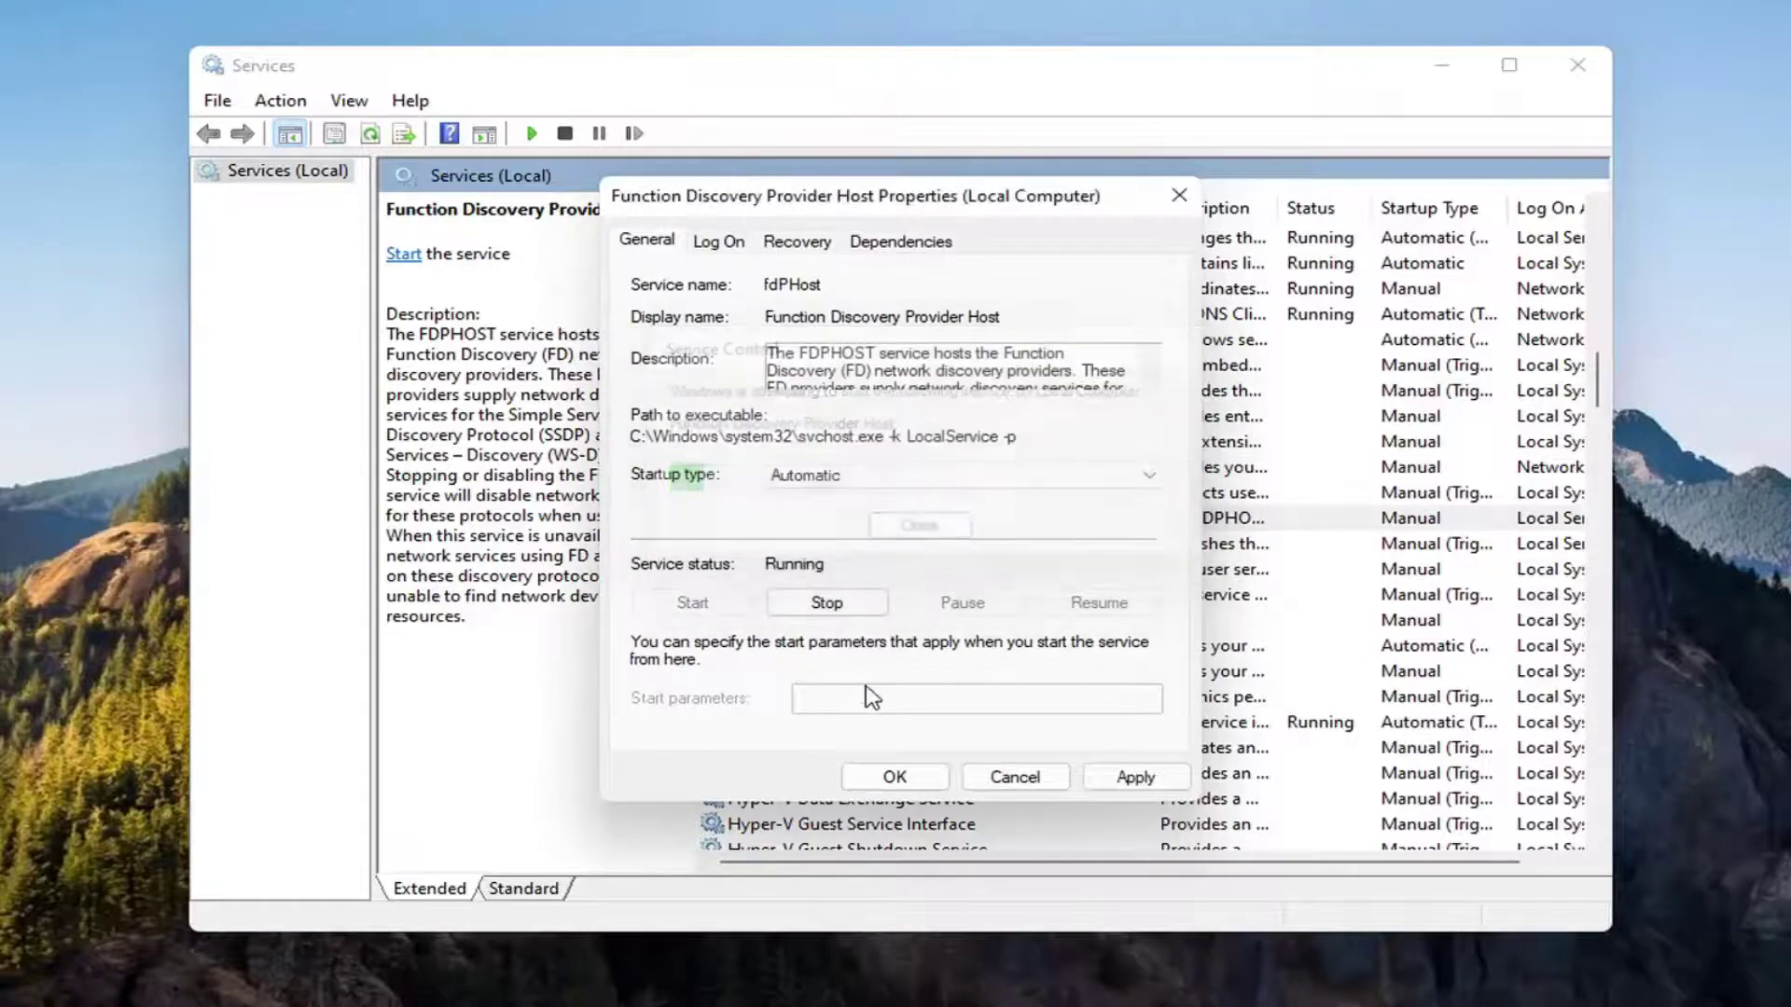
click(1124, 779)
click(896, 777)
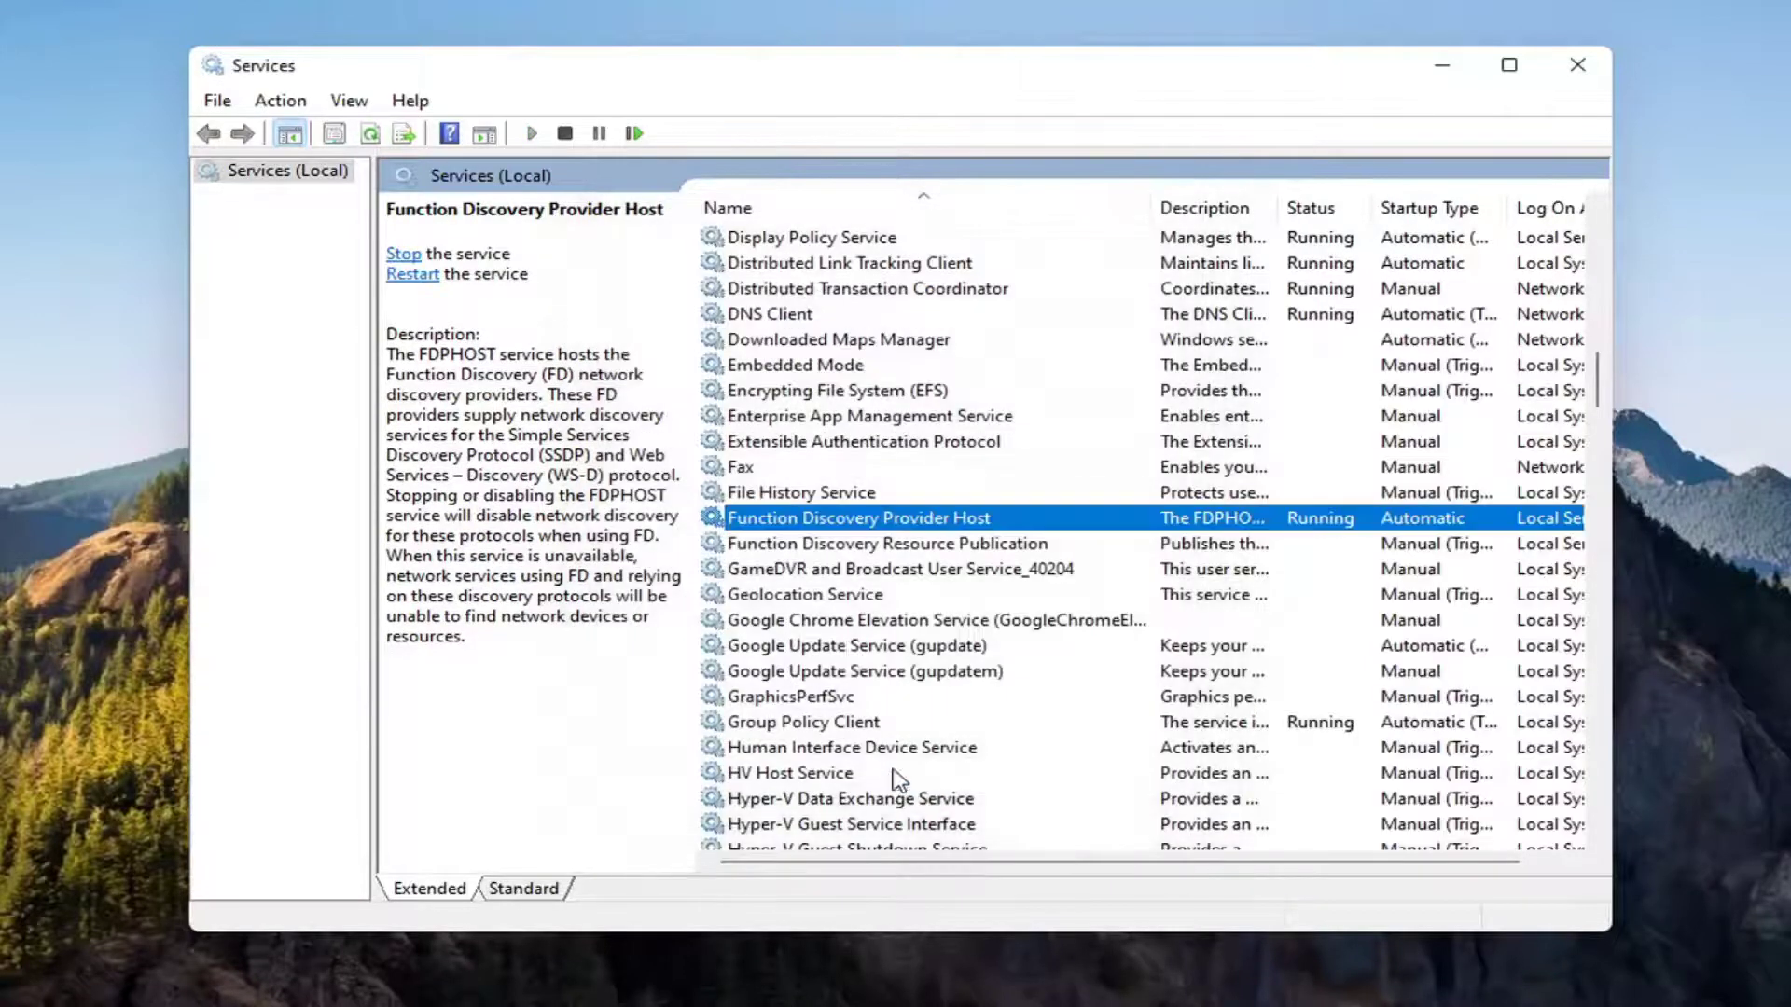
- Set Function Discovery Resource Publication's startup type to Automatic, start it, and apply
click(838, 547)
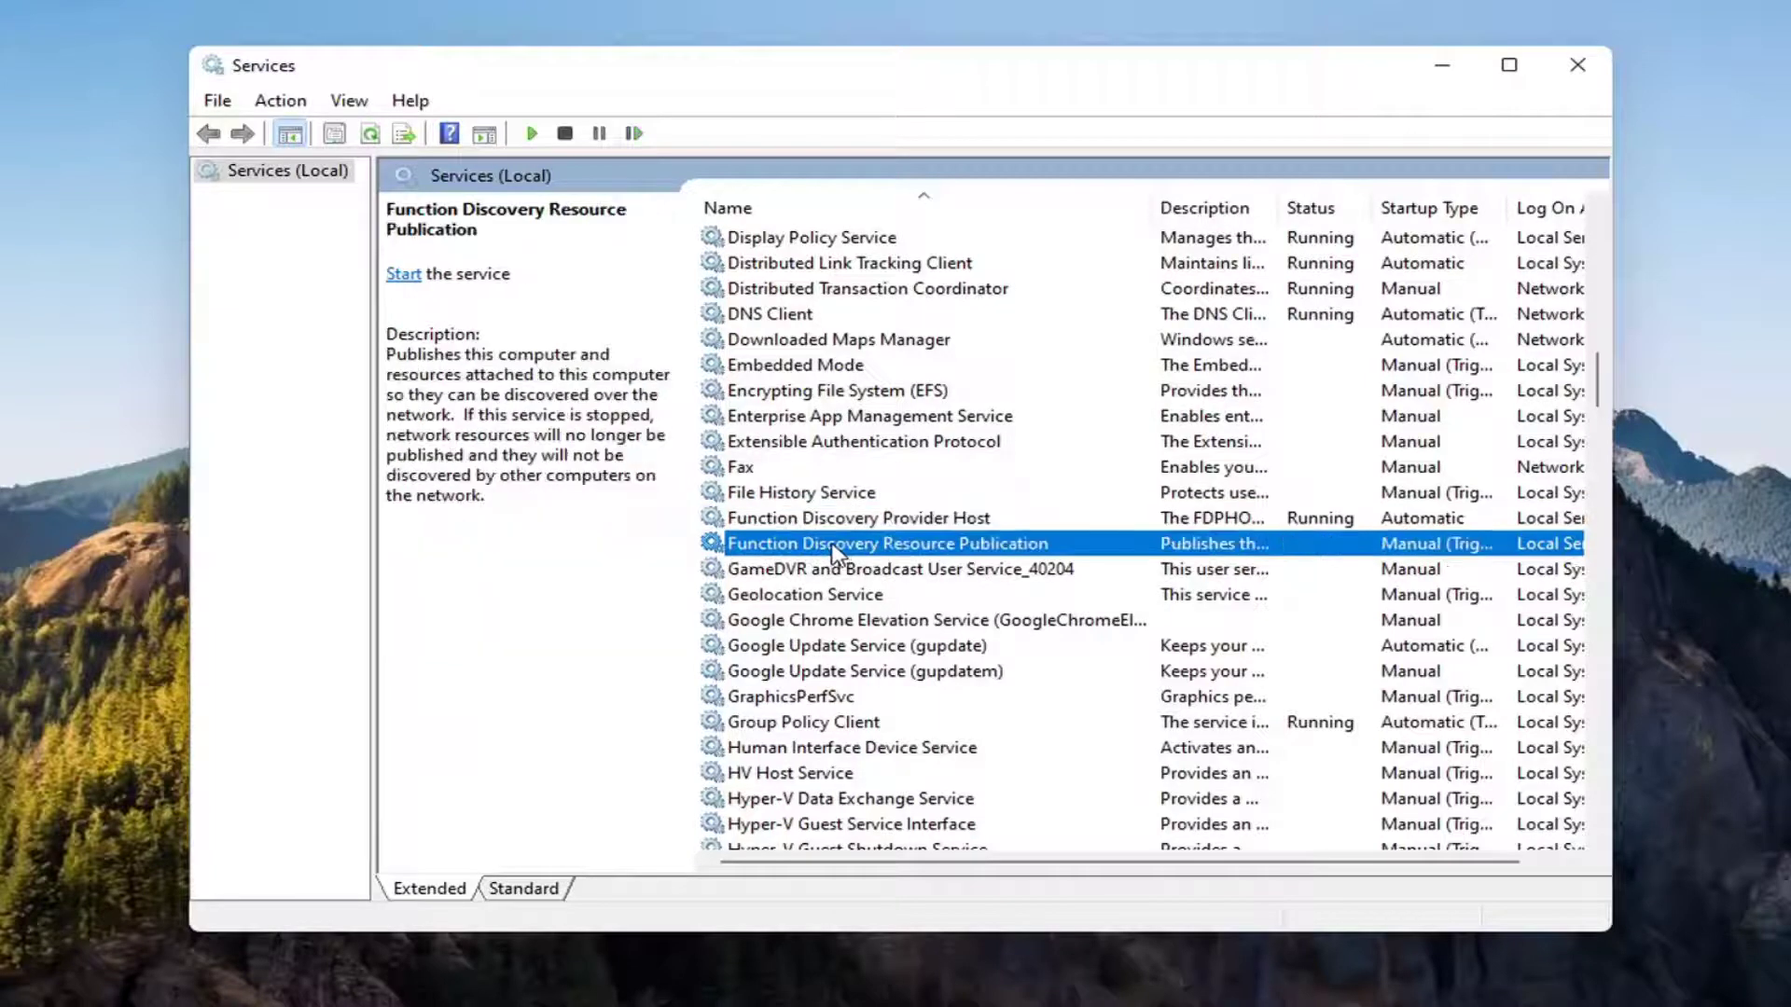
double_click(837, 546)
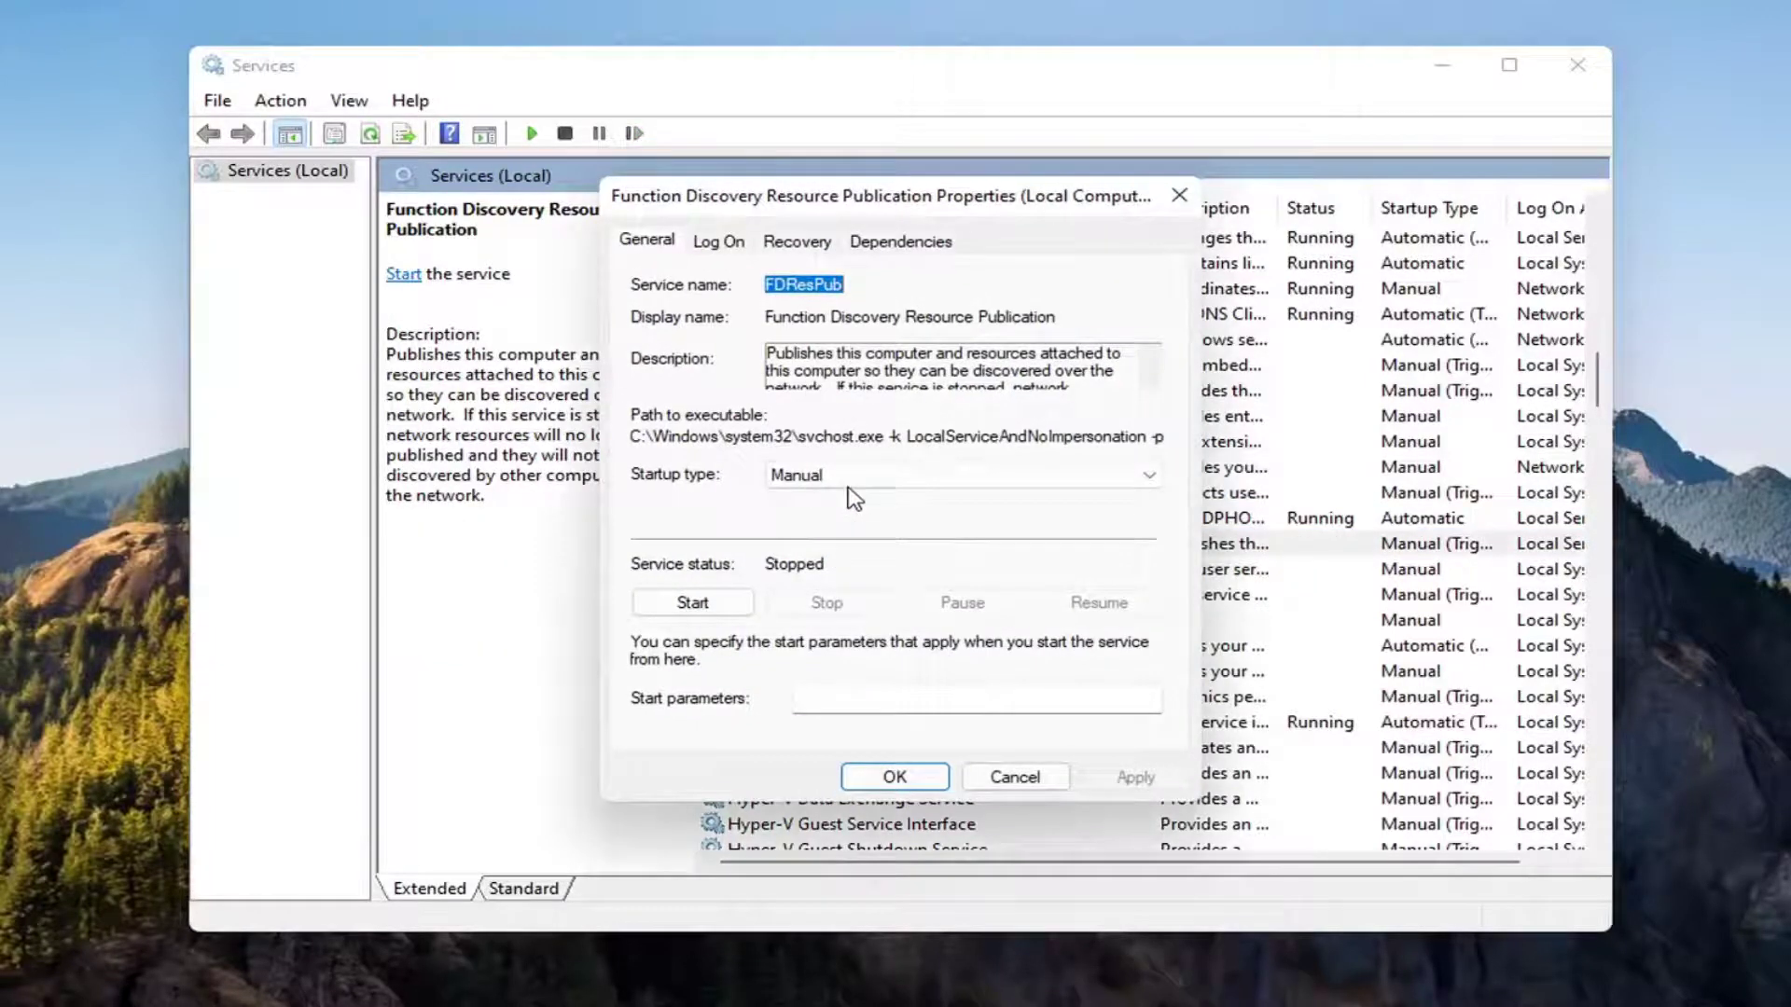
click(850, 476)
click(851, 518)
click(732, 604)
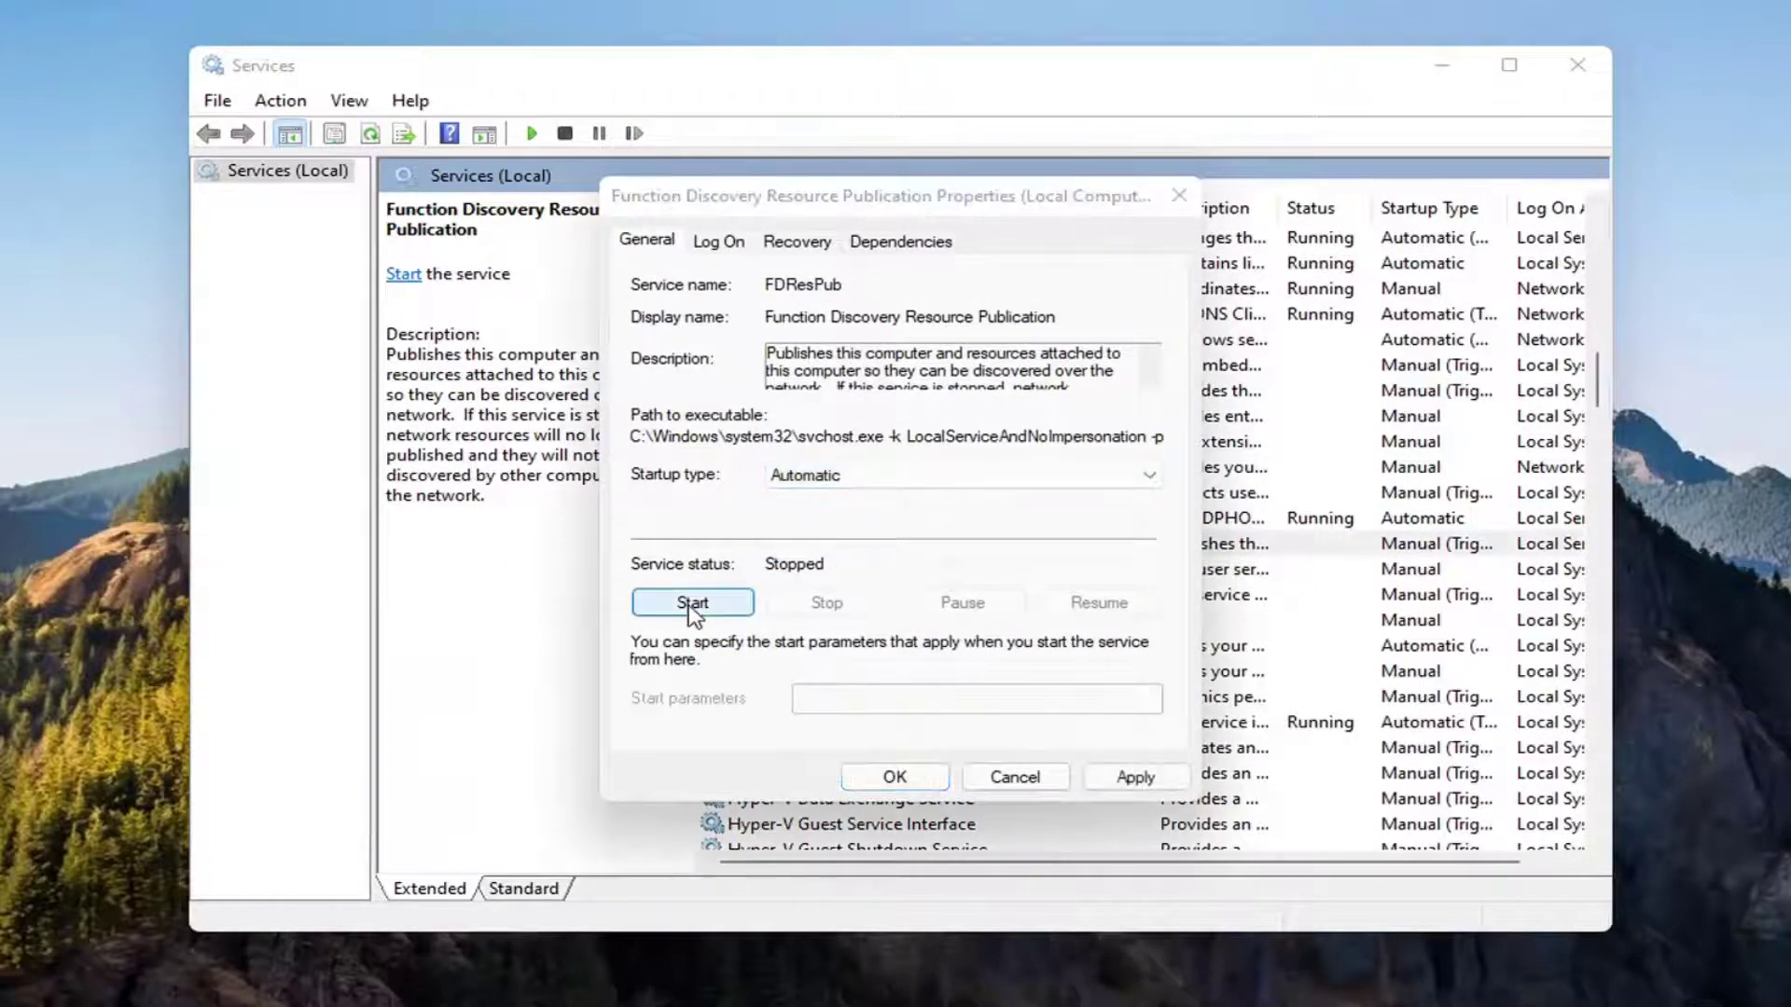
click(1135, 778)
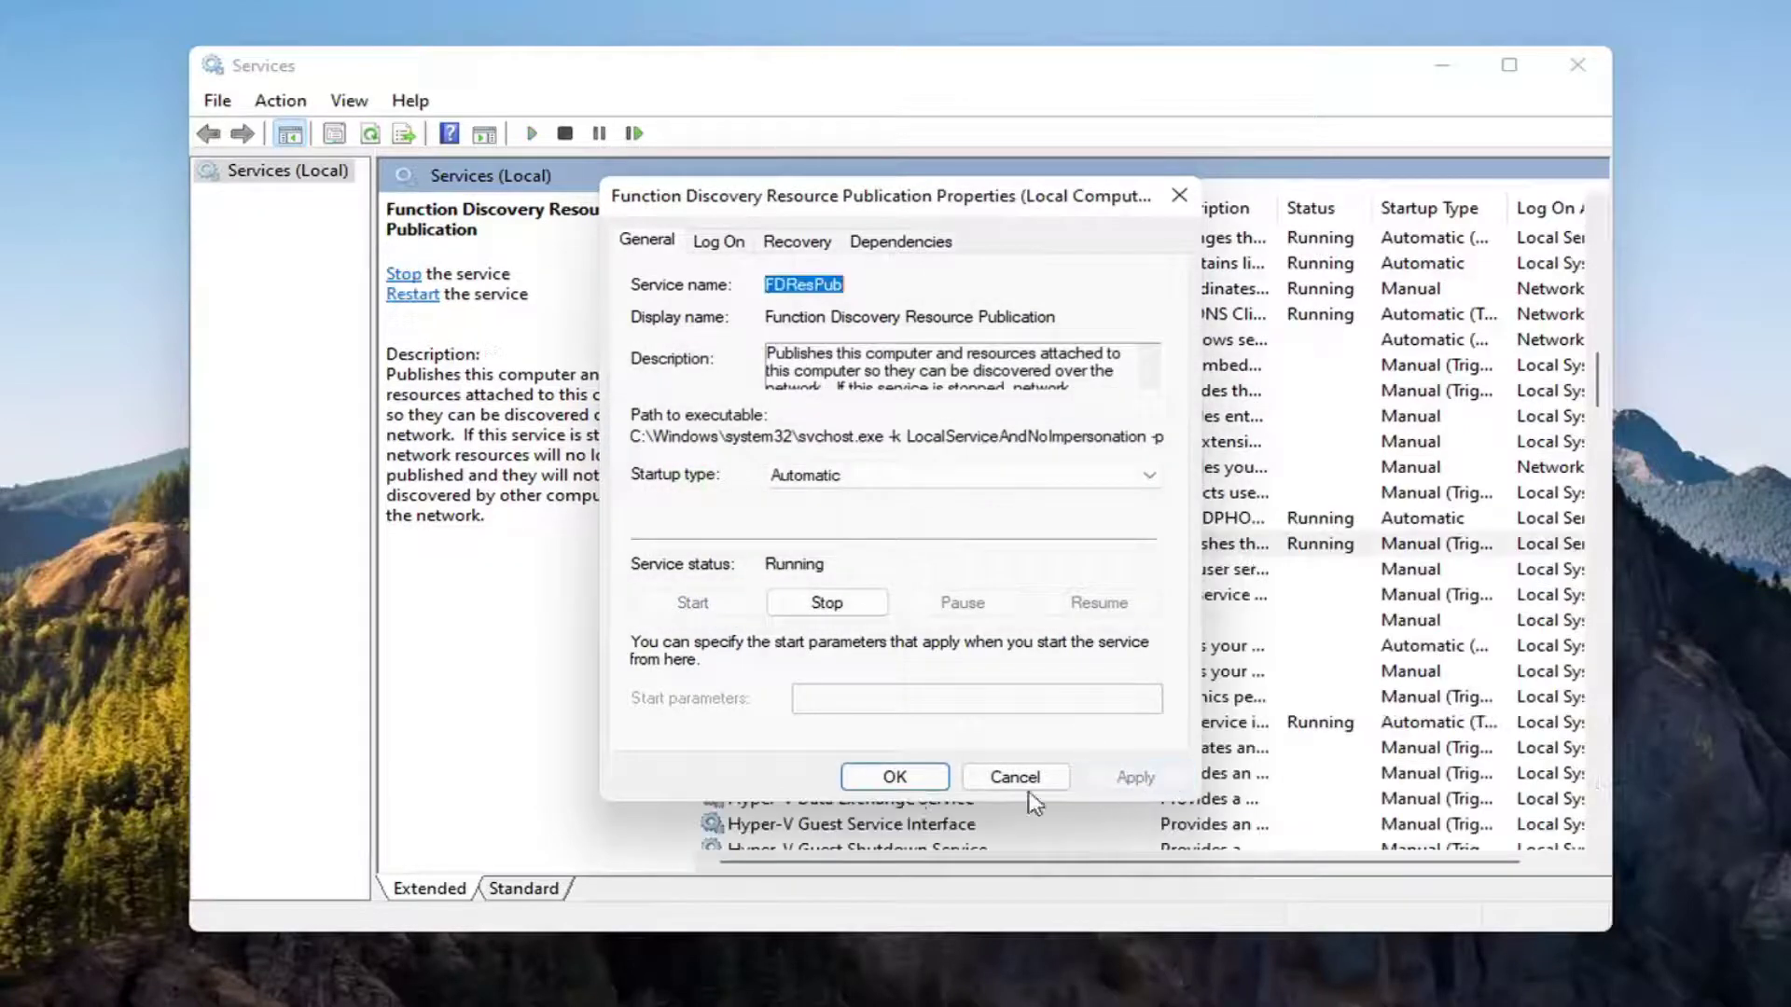
click(901, 786)
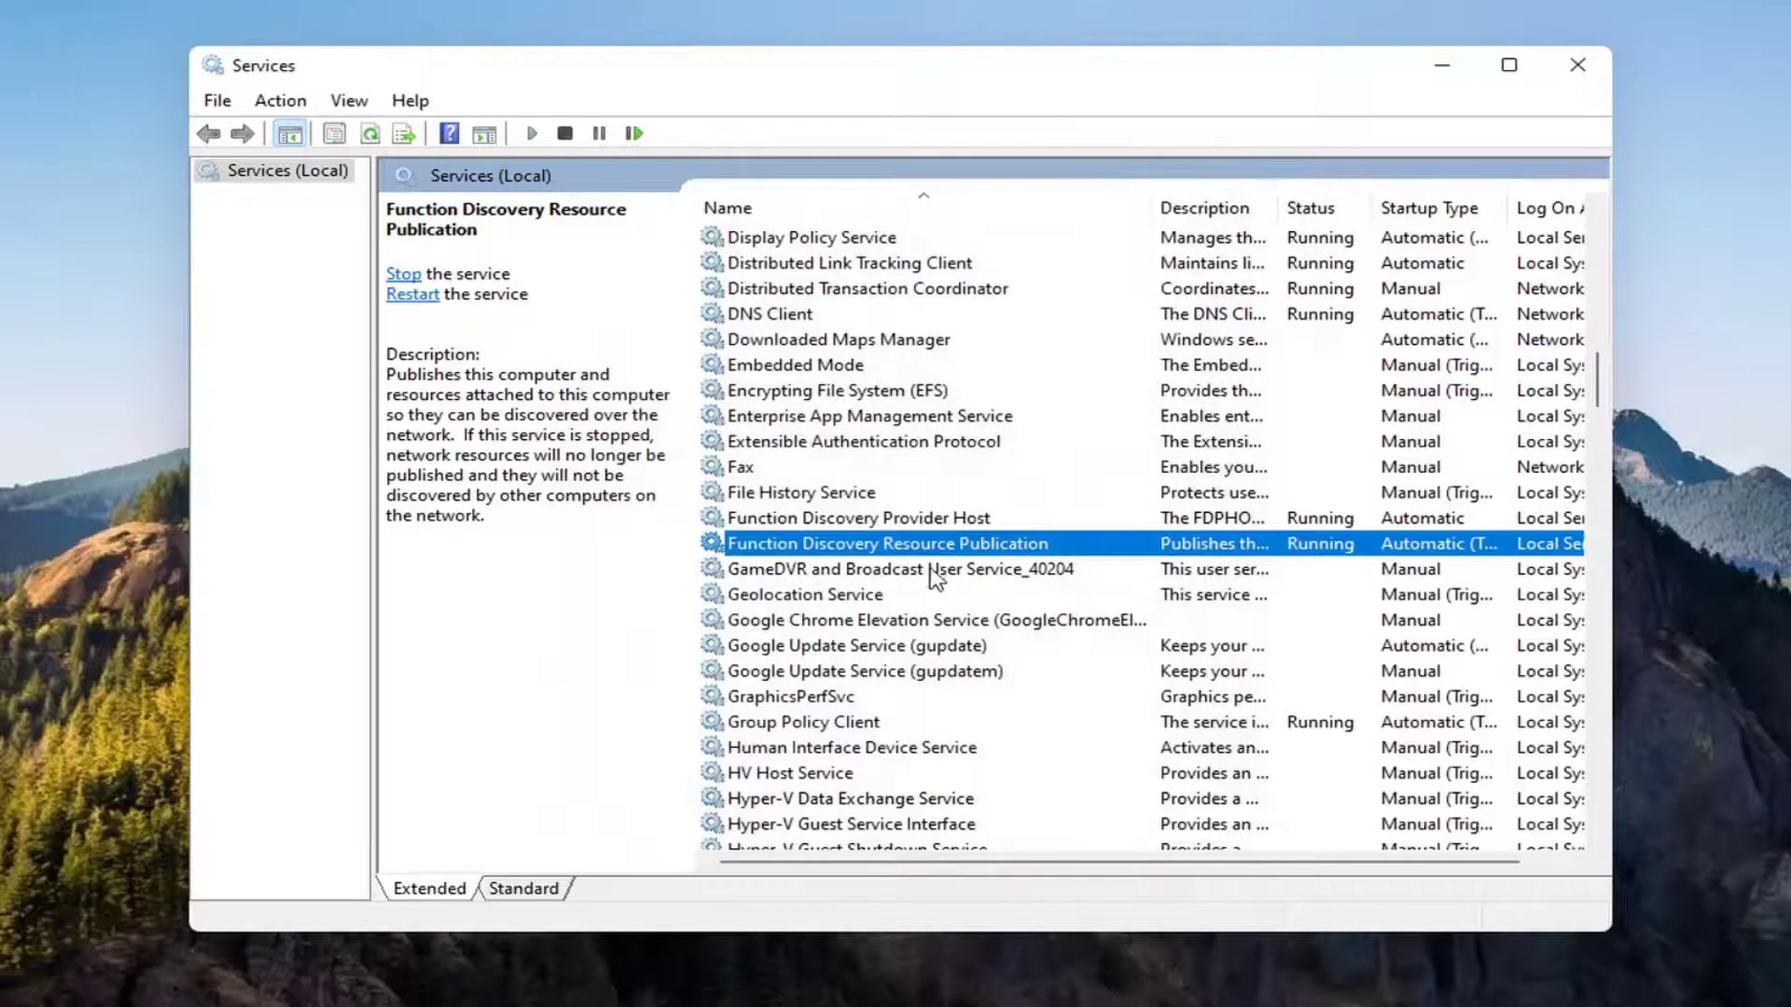
- Change SSDP Discovery's startup type from Manual to Automatic and apply
scroll(944, 626, down, 6)
scroll(944, 627, down, 8)
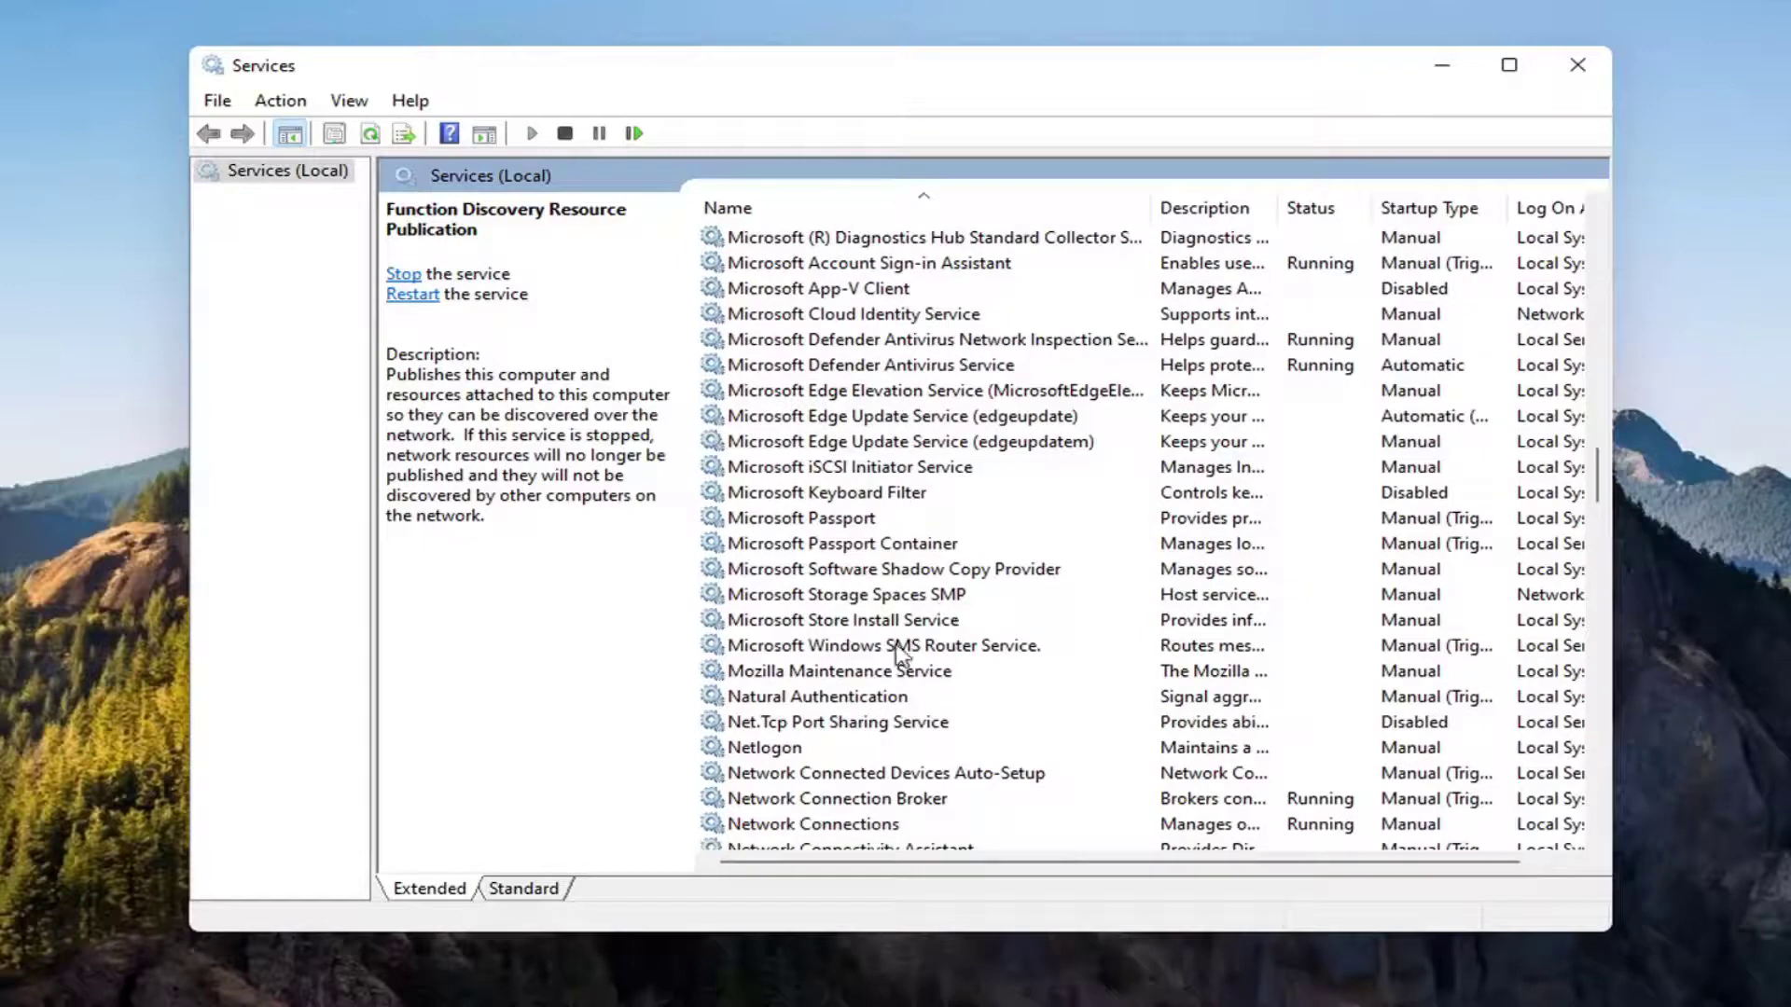
scroll(940, 613, down, 13)
scroll(1030, 611, down, 6)
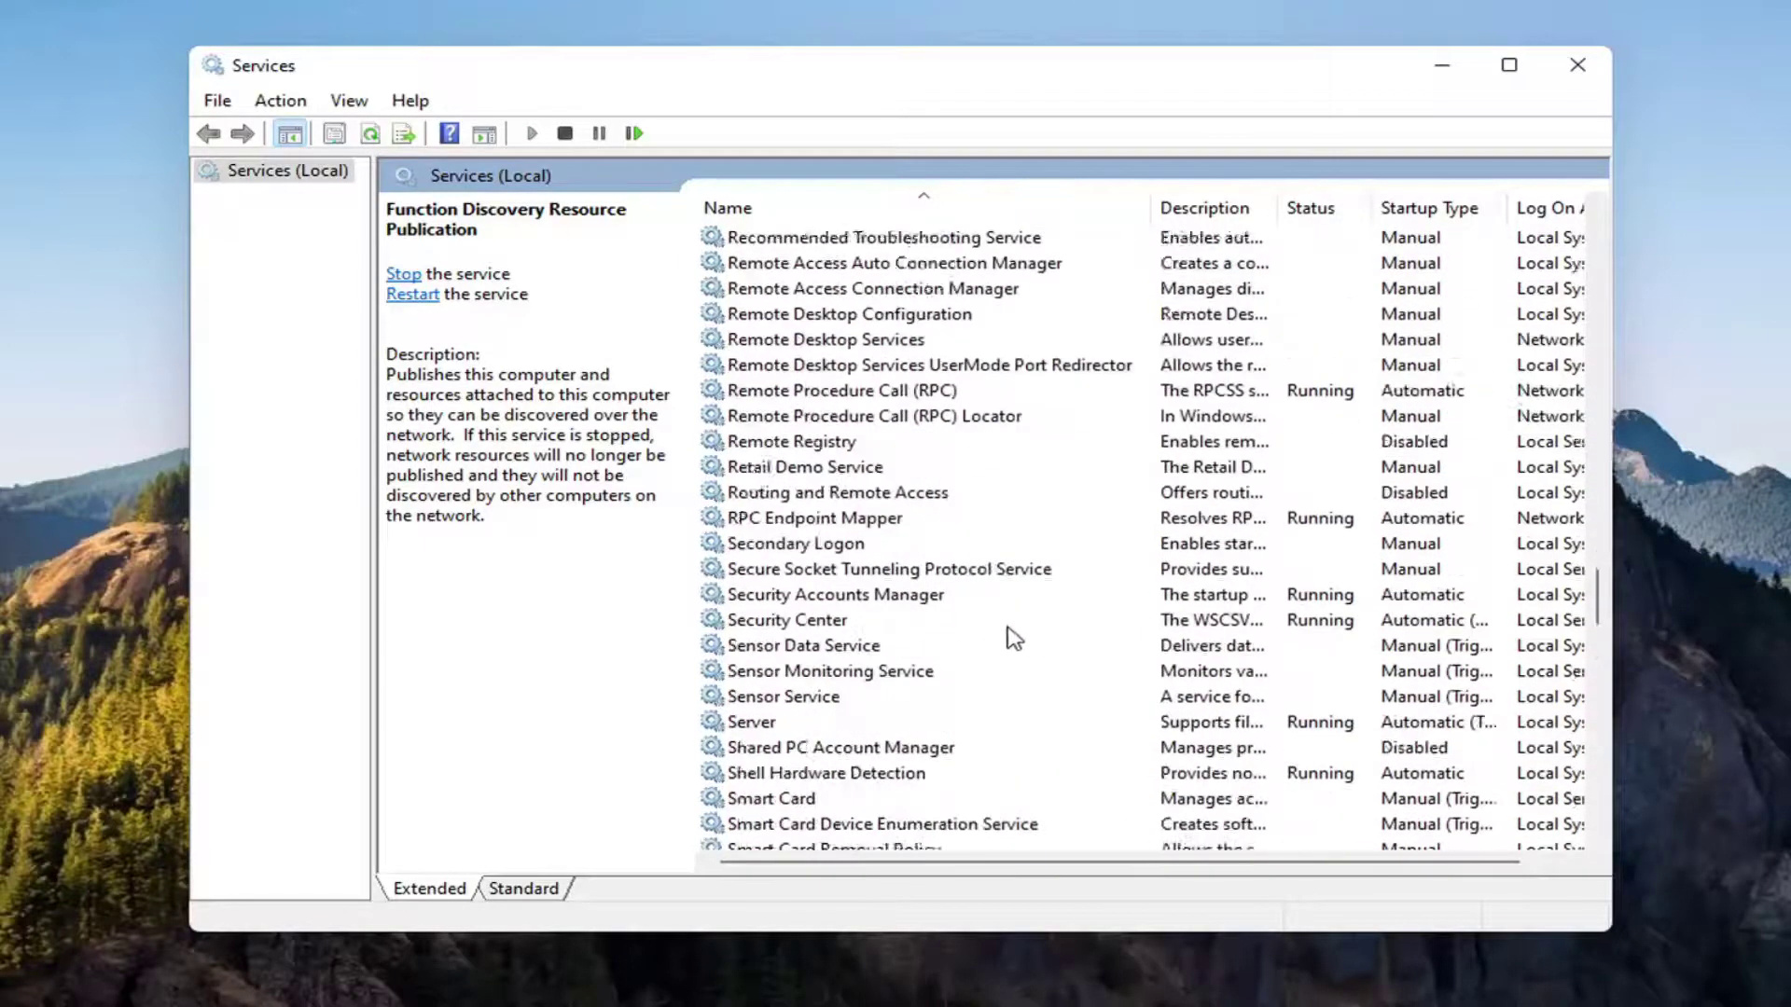
scroll(808, 612, down, 3)
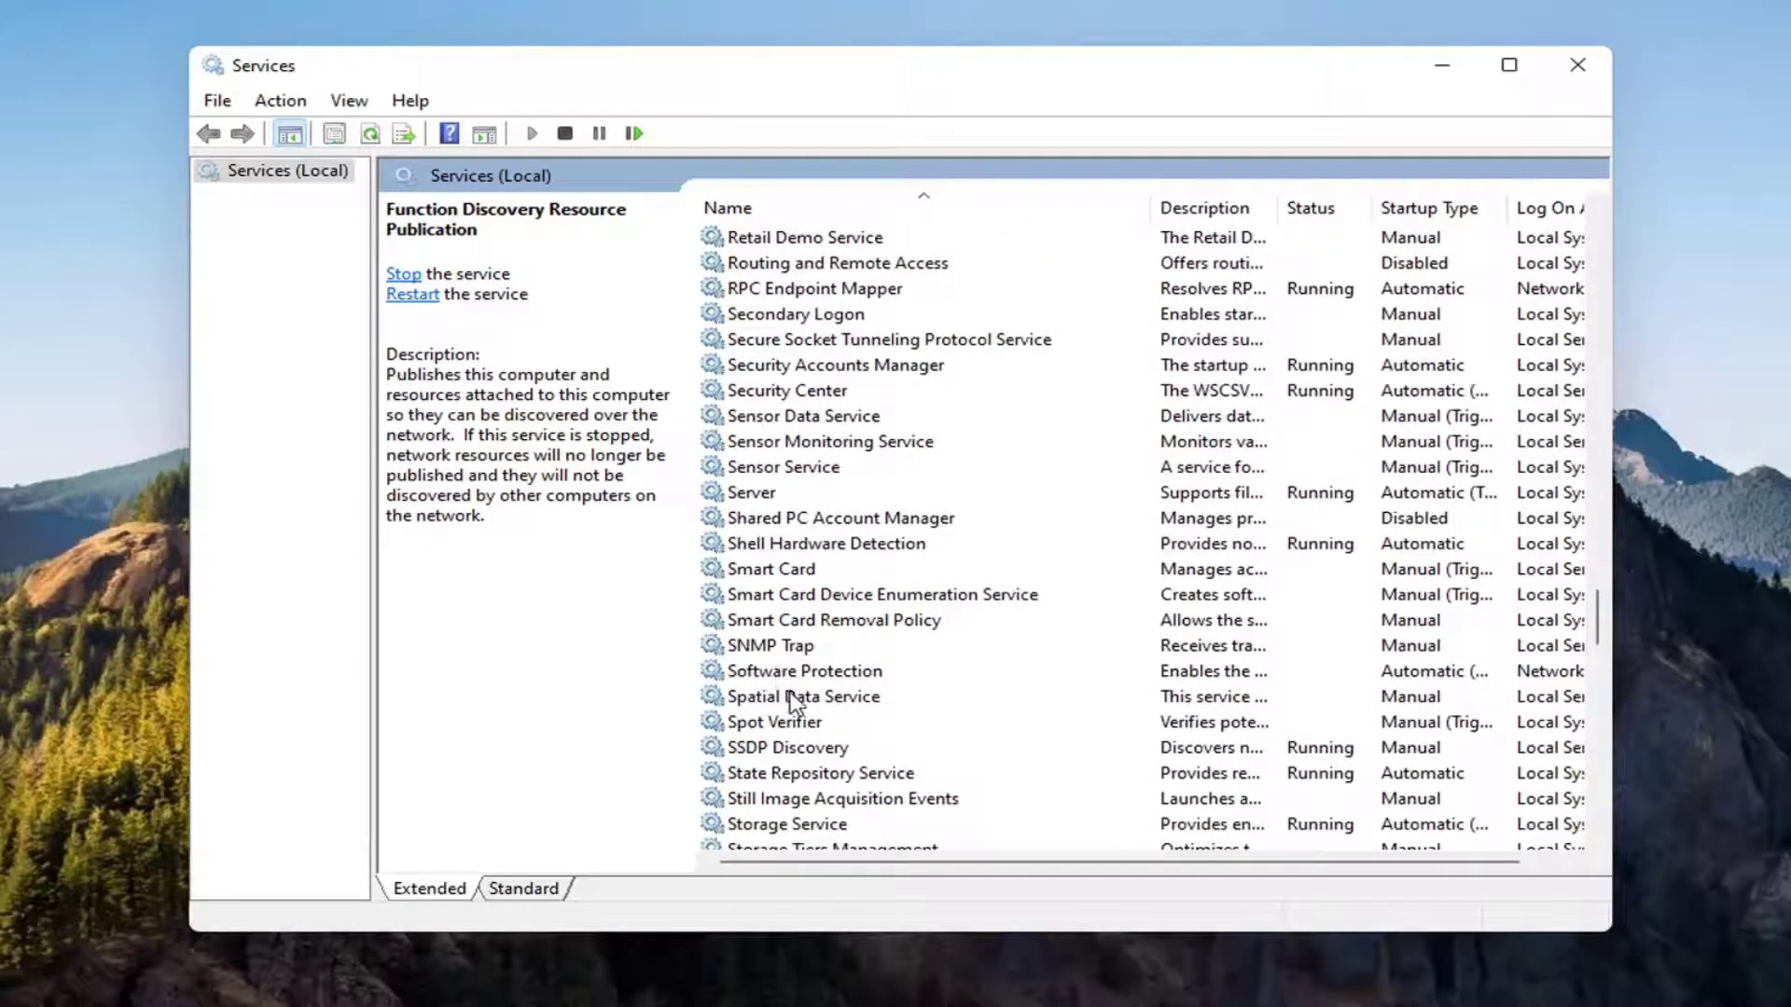
click(790, 751)
scroll(766, 742, down, 2)
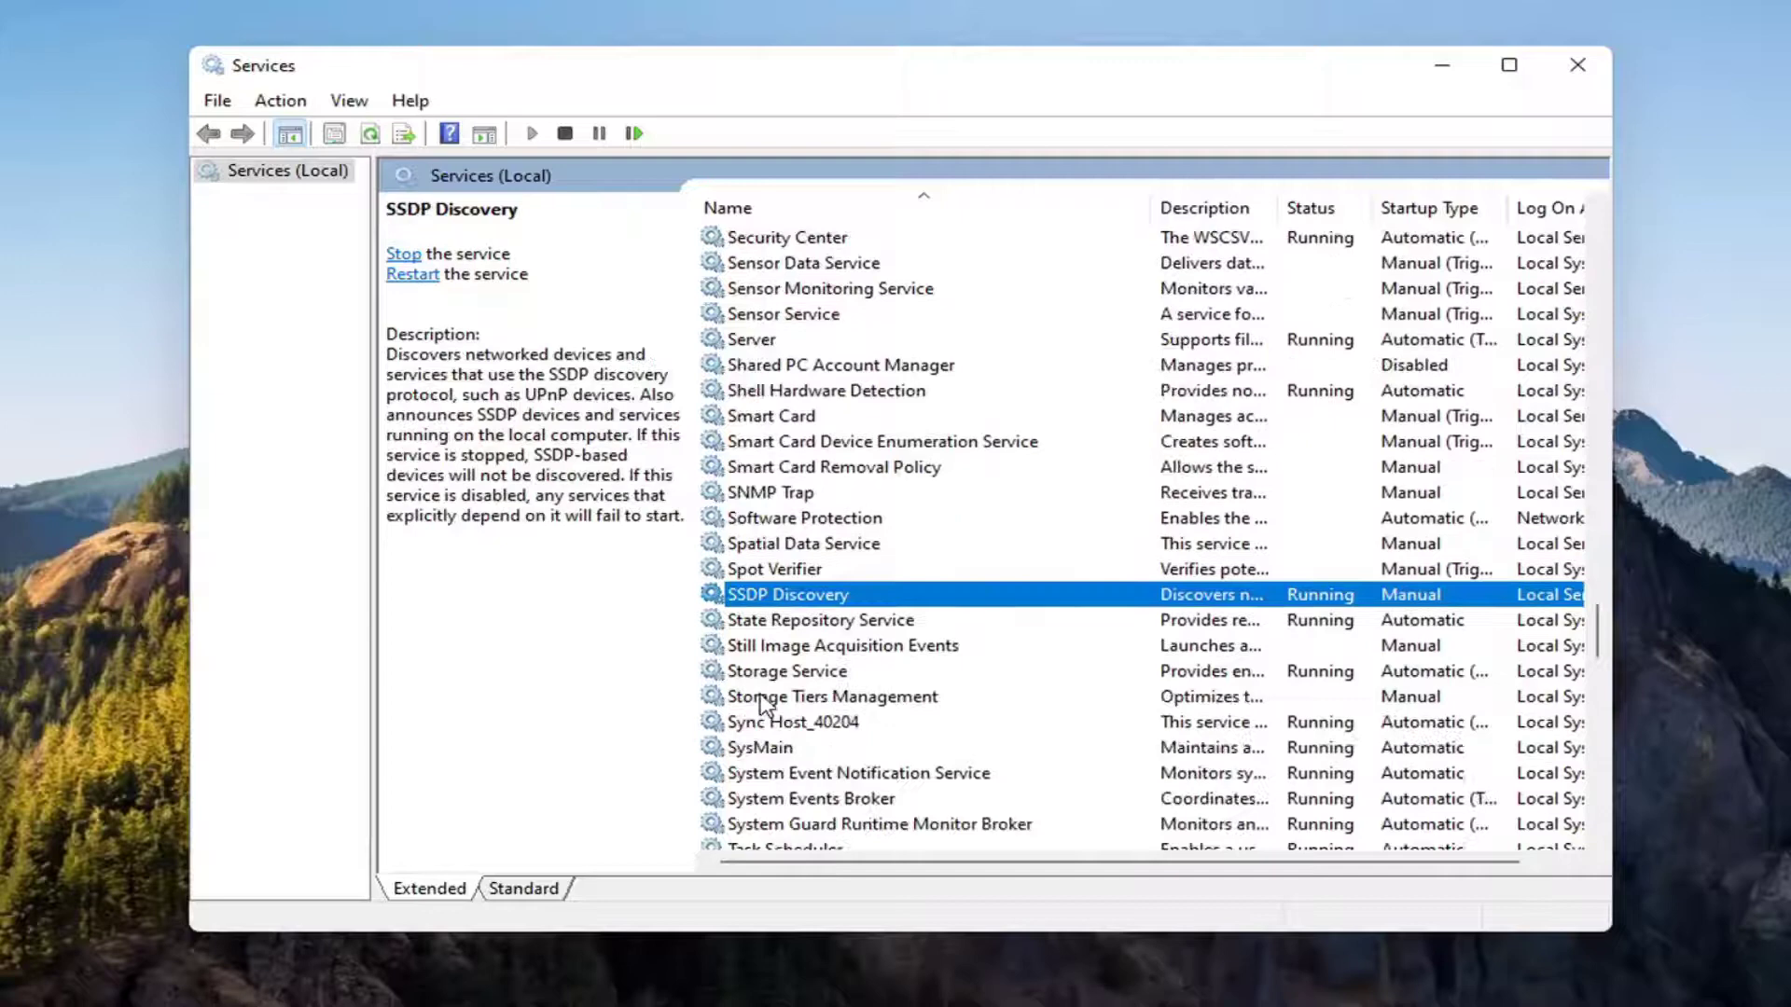
double_click(777, 597)
click(784, 474)
click(804, 519)
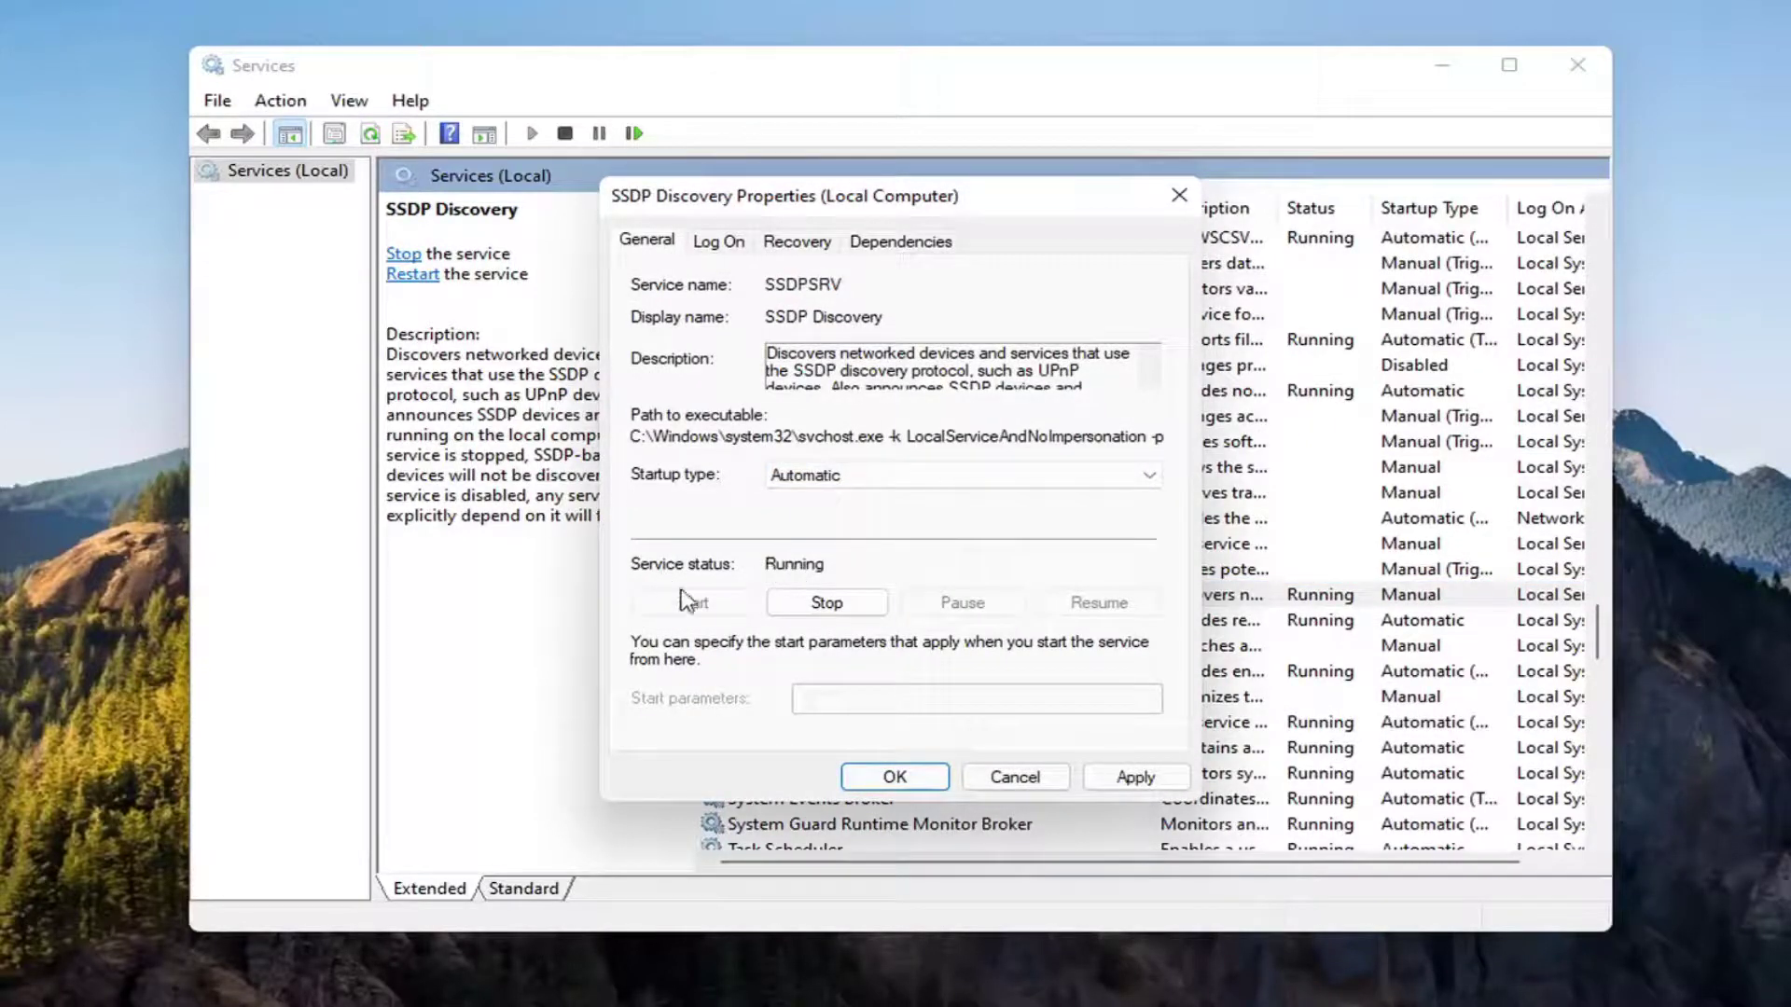
click(1131, 776)
click(1133, 776)
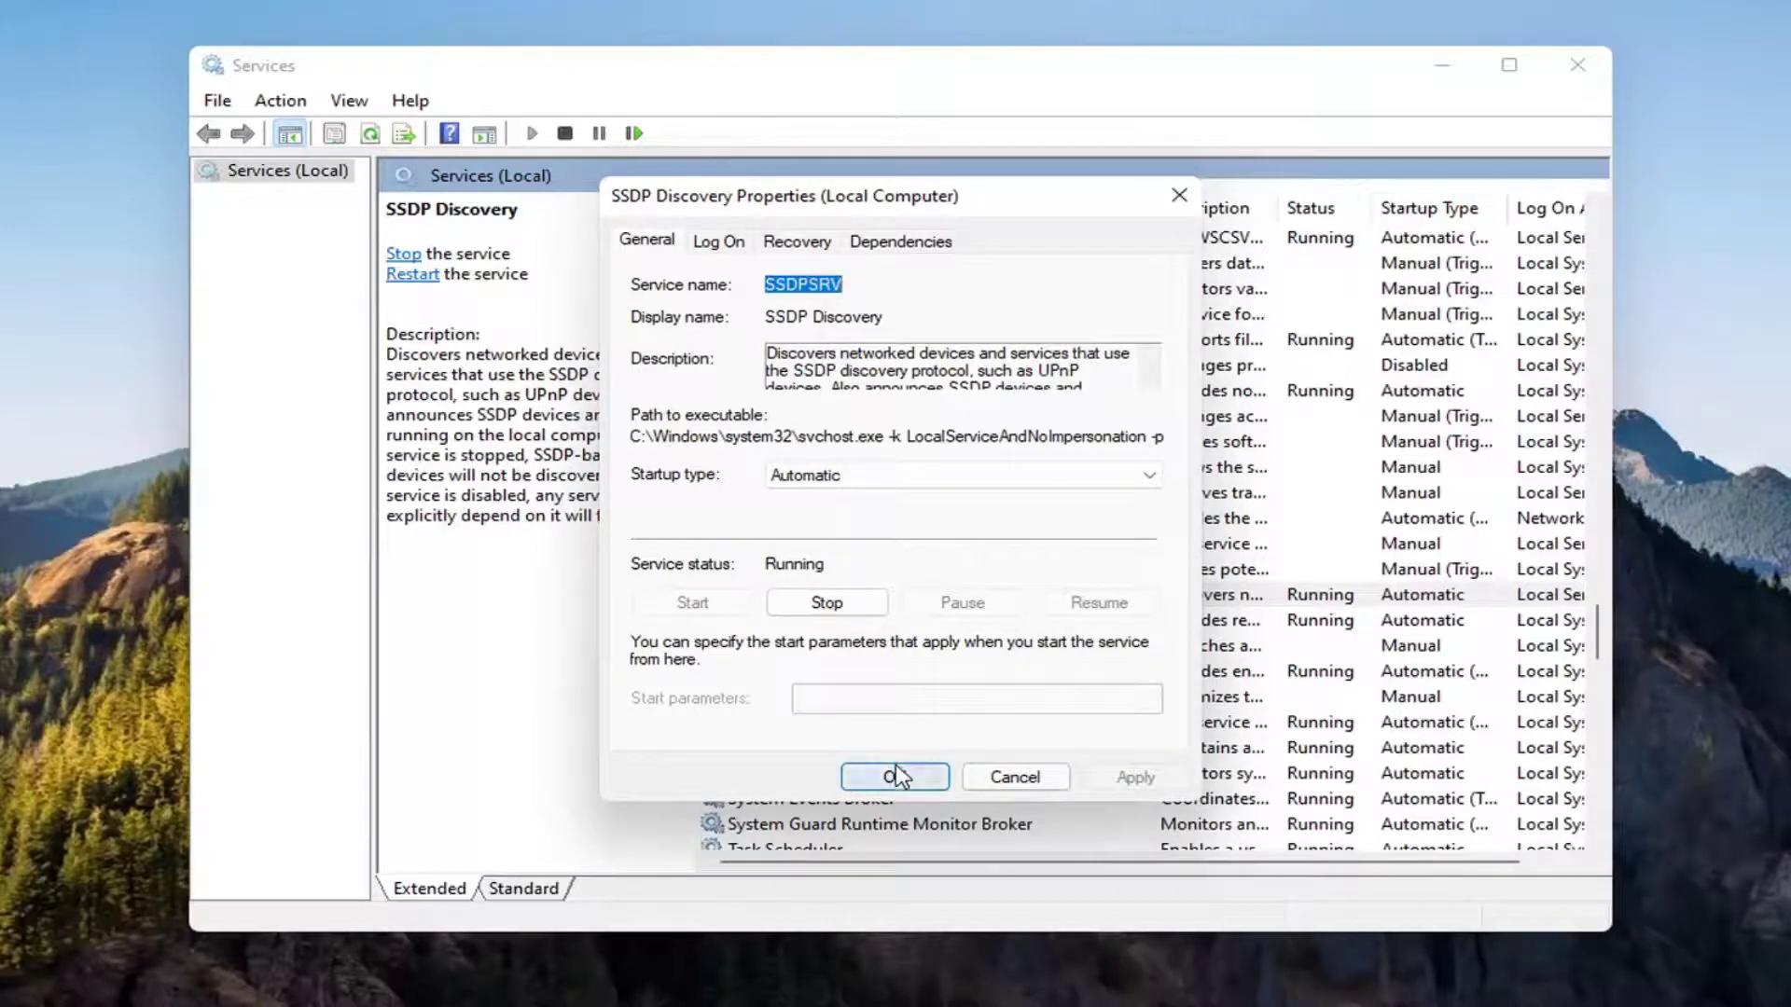
click(897, 776)
- Set UPnP Device Host's startup type to Automatic, start it, and apply
scroll(959, 619, down, 6)
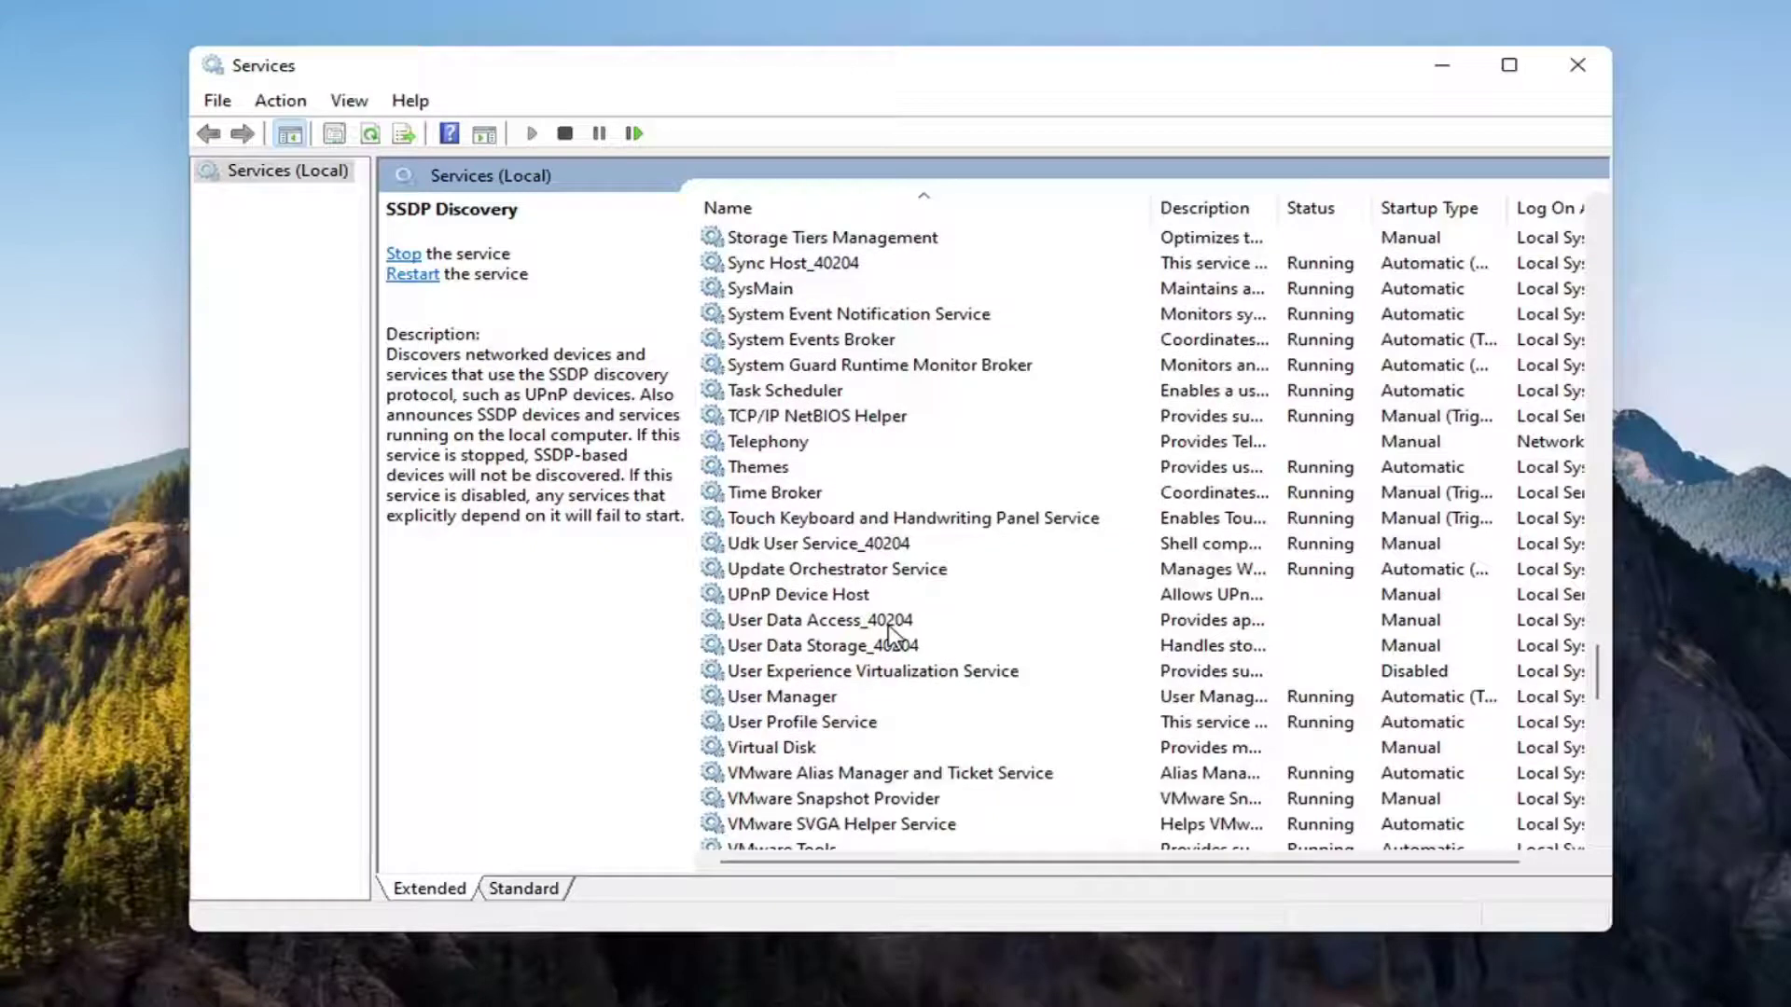
click(801, 595)
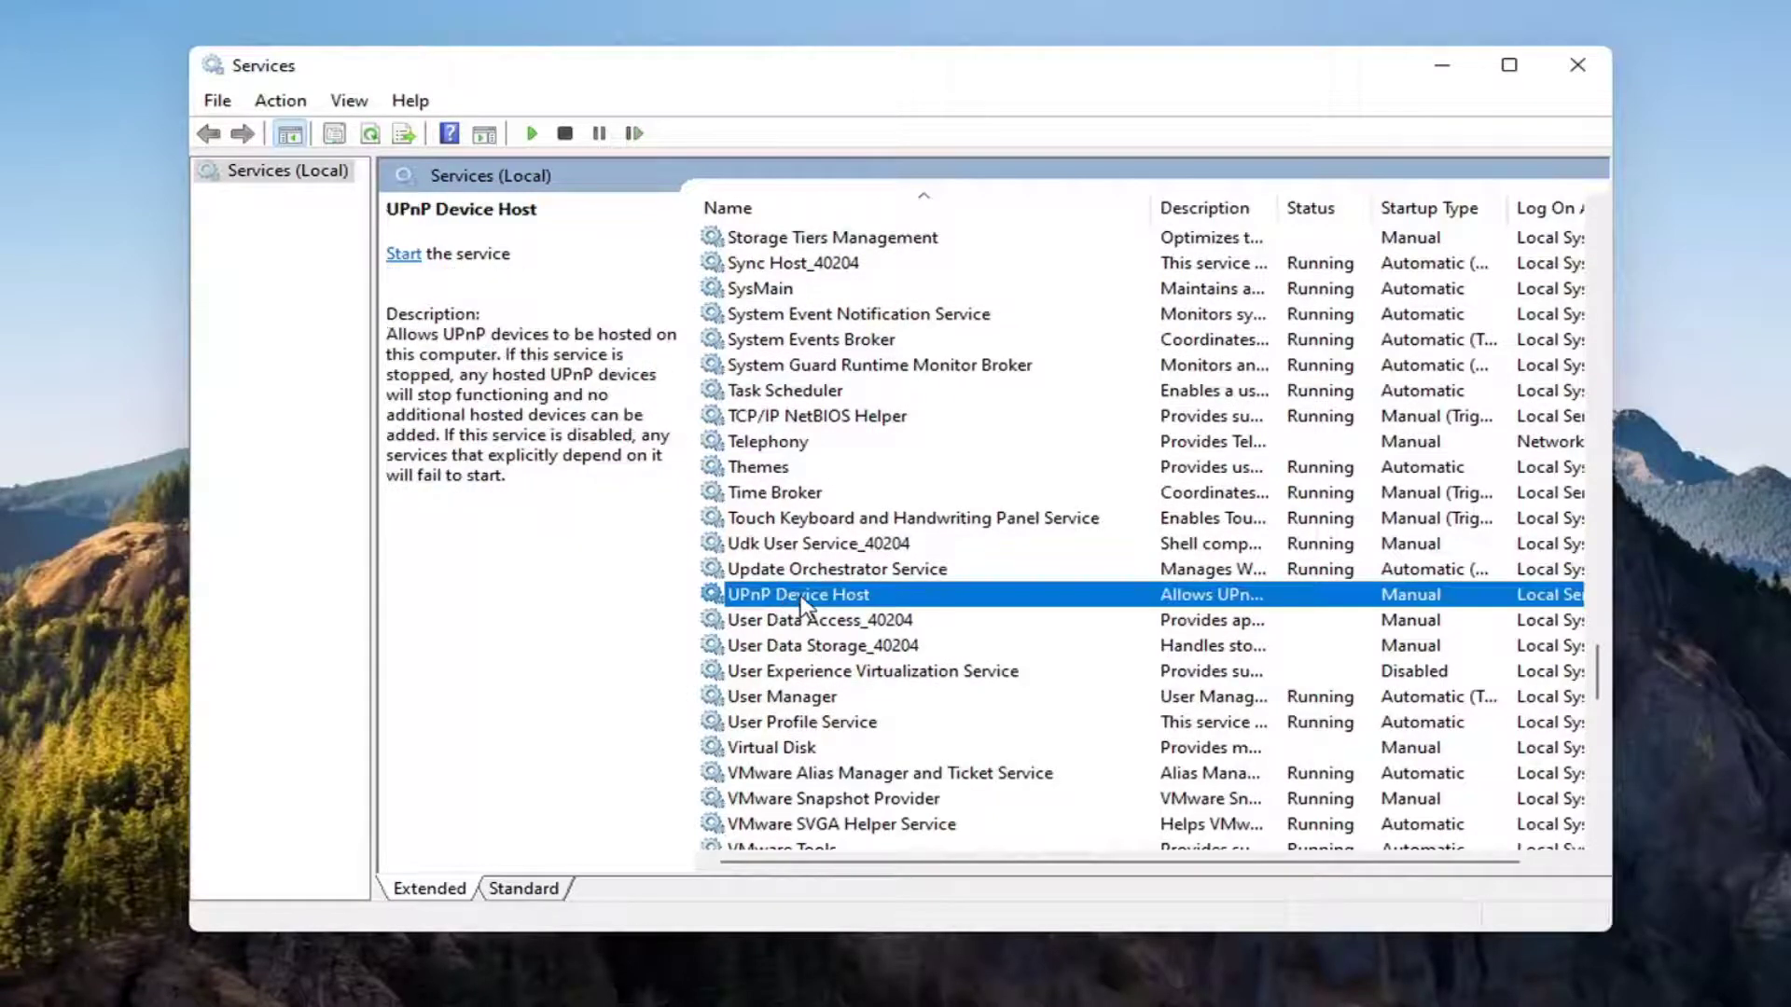
double_click(800, 595)
click(819, 475)
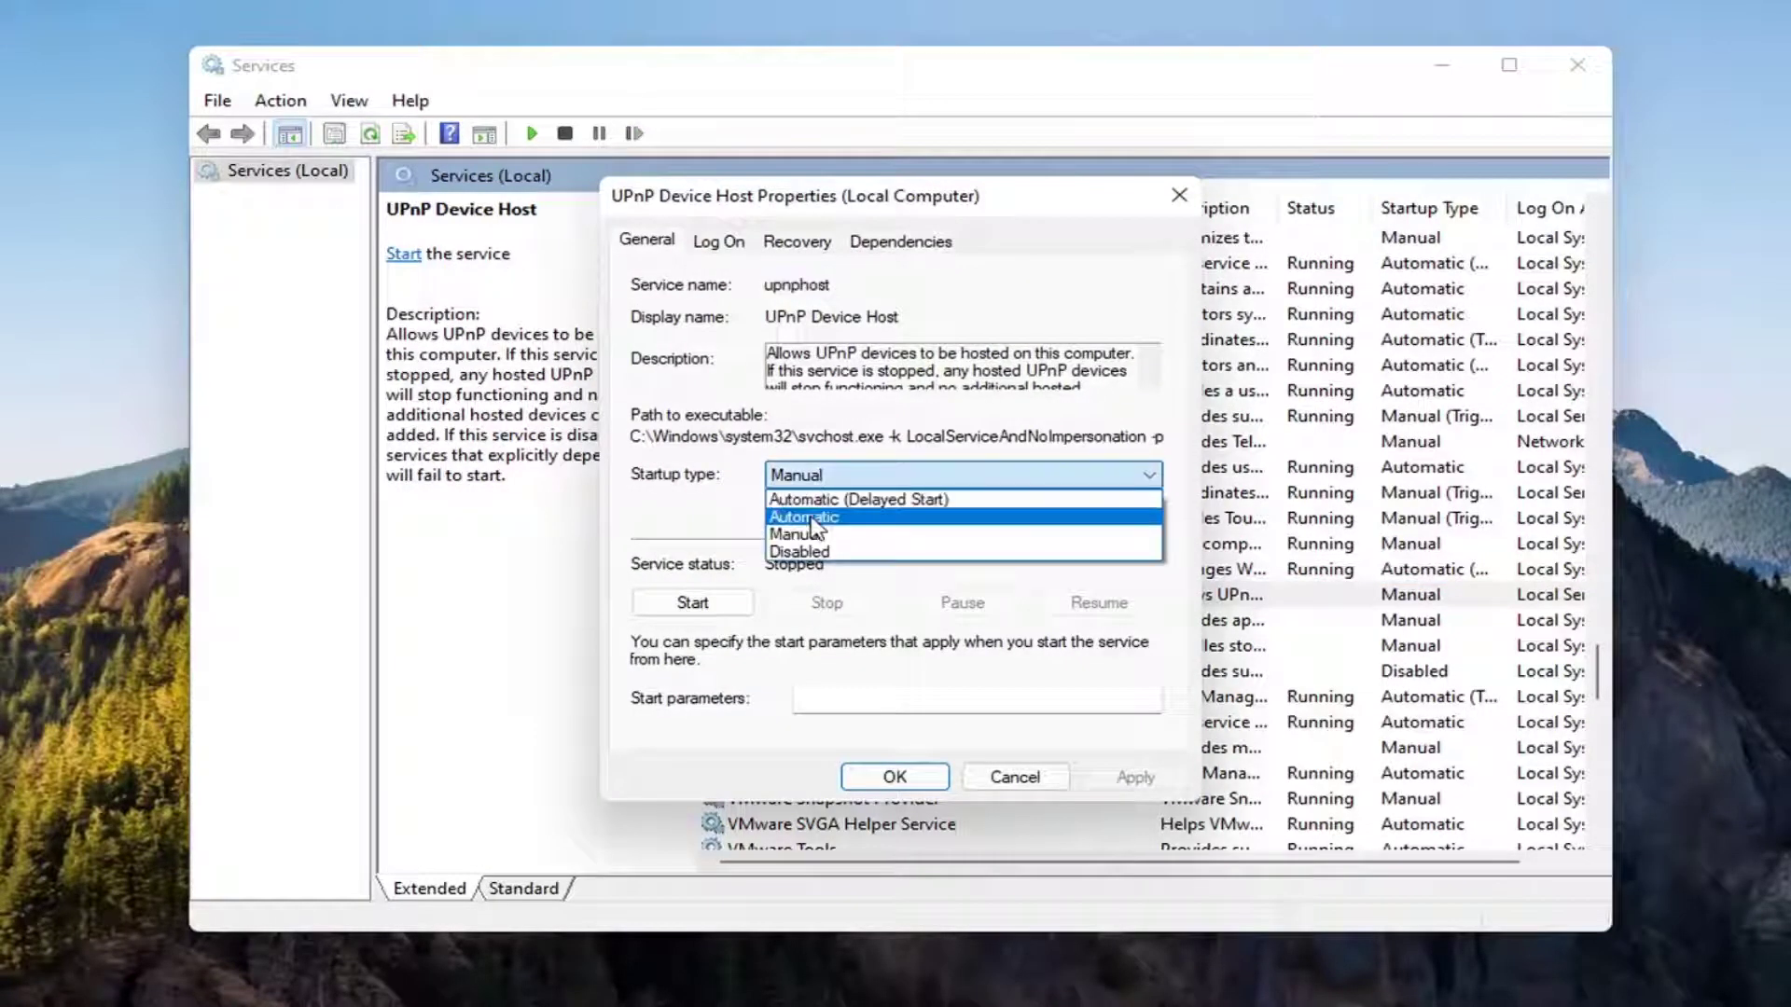
click(807, 519)
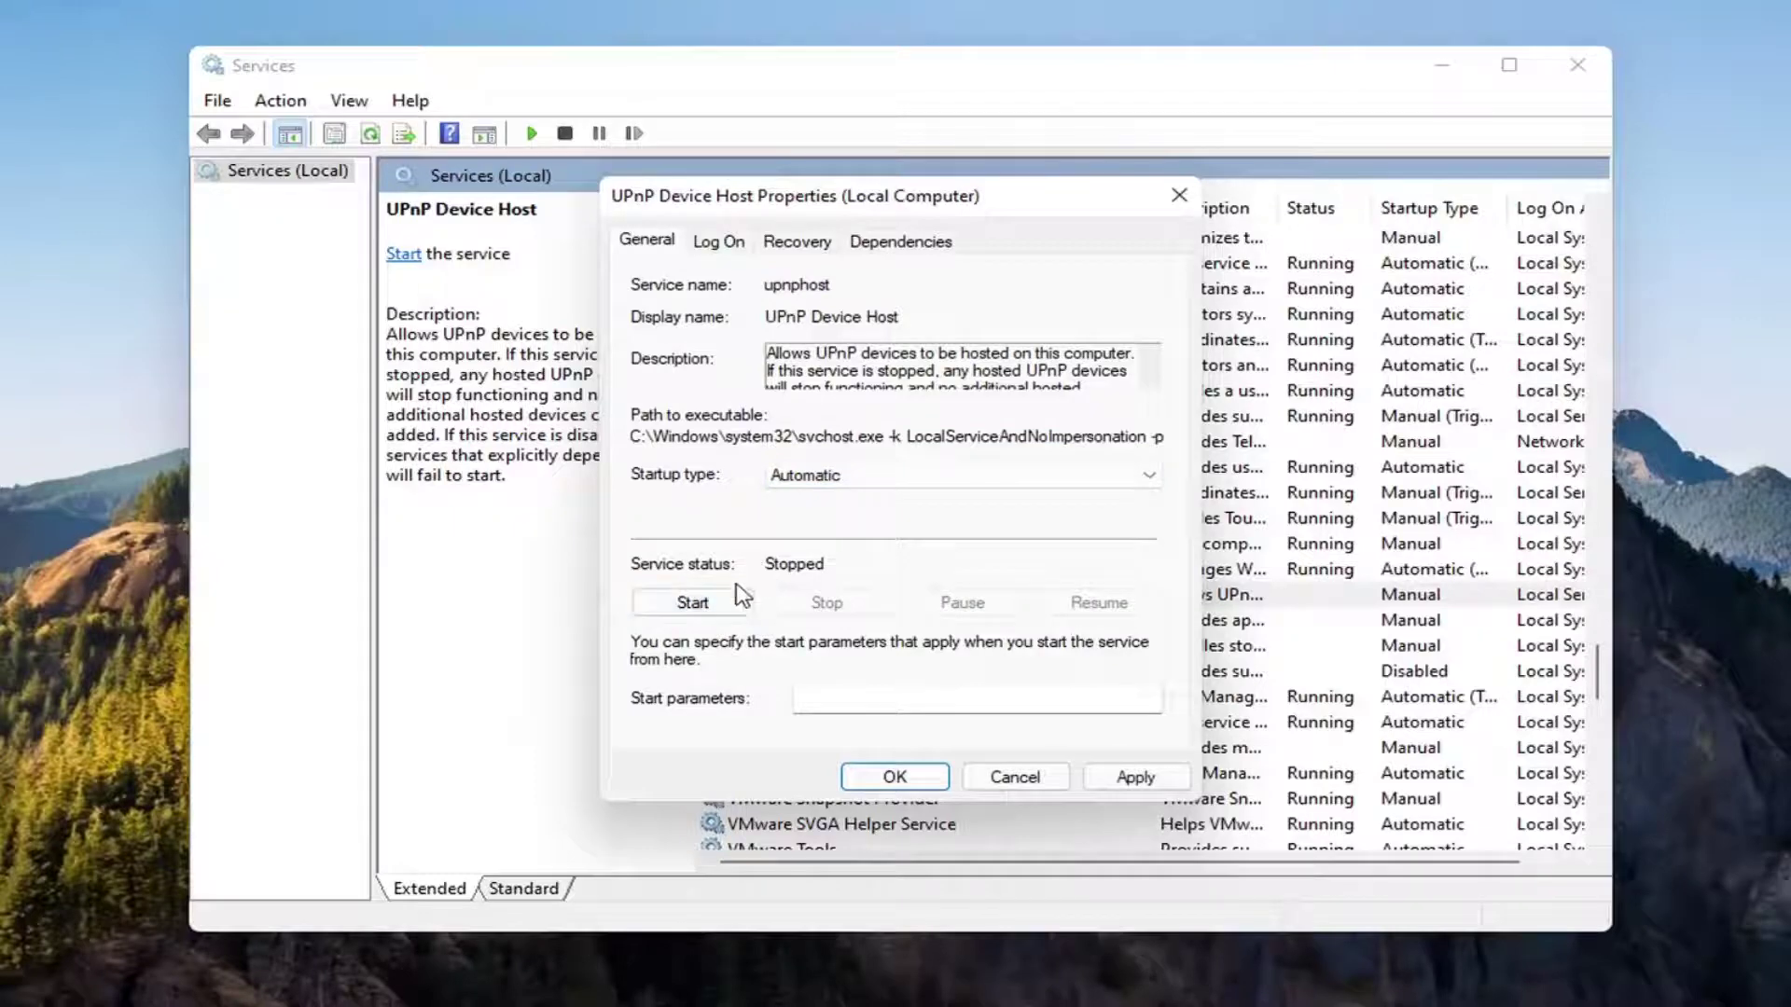
click(714, 602)
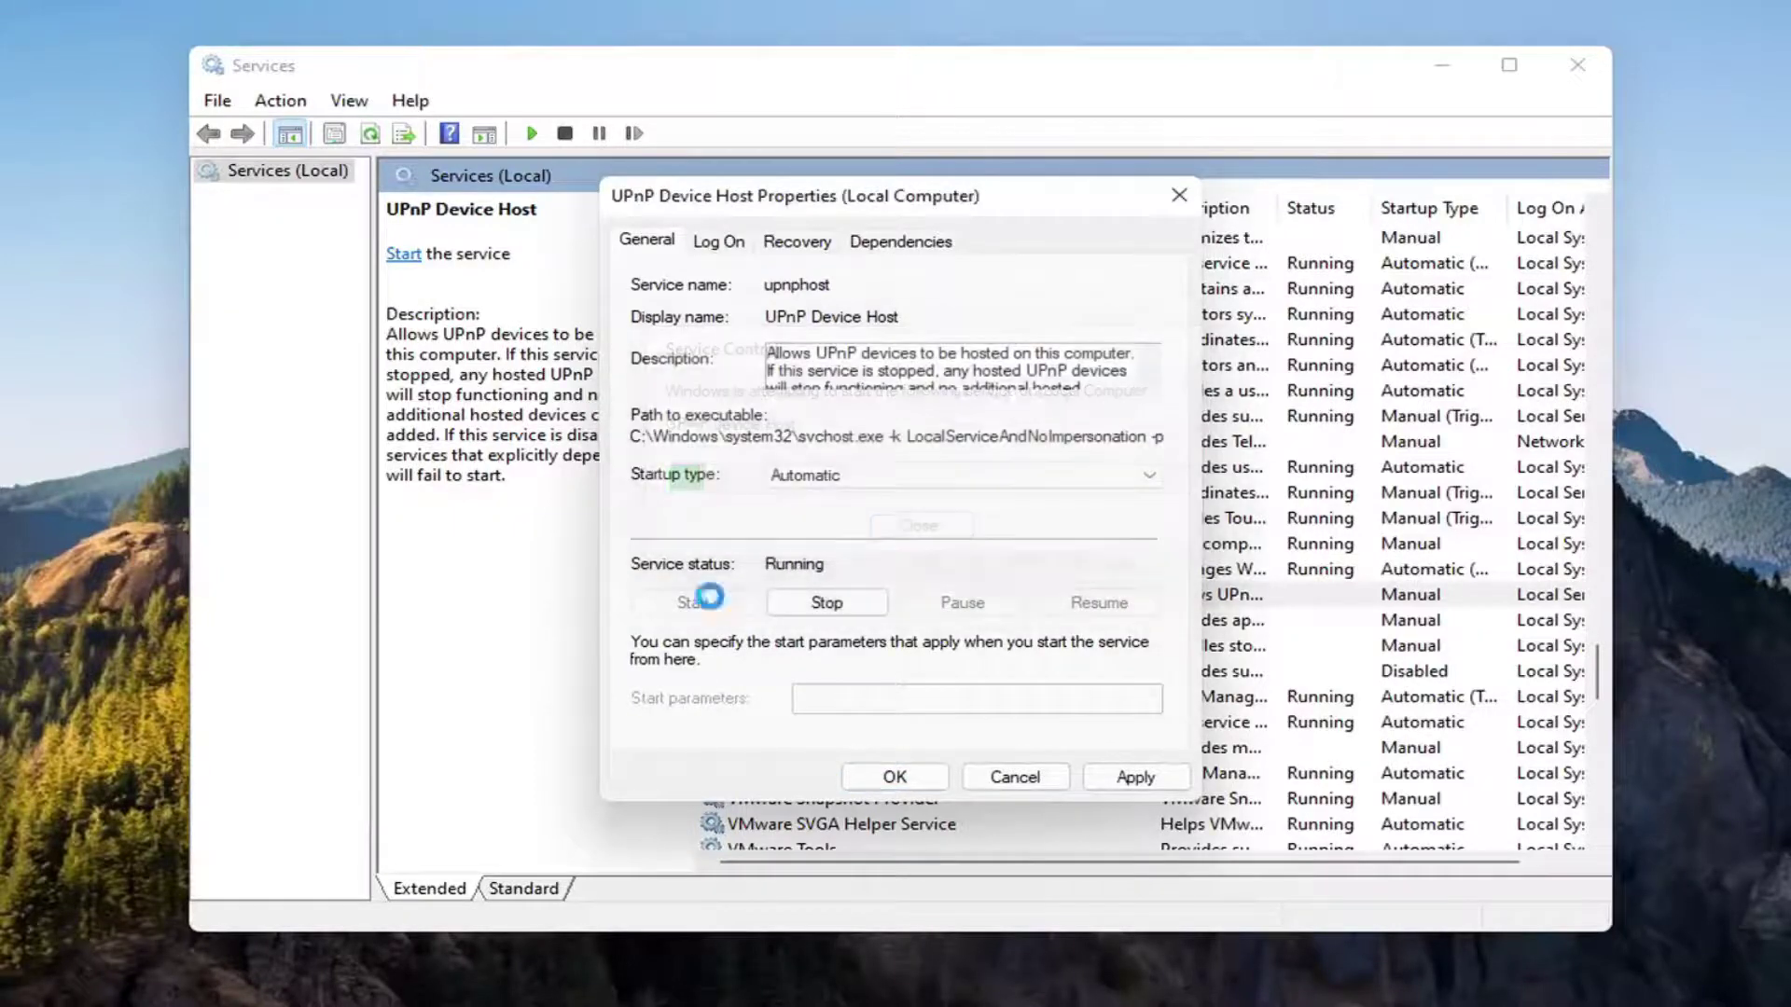
click(1130, 778)
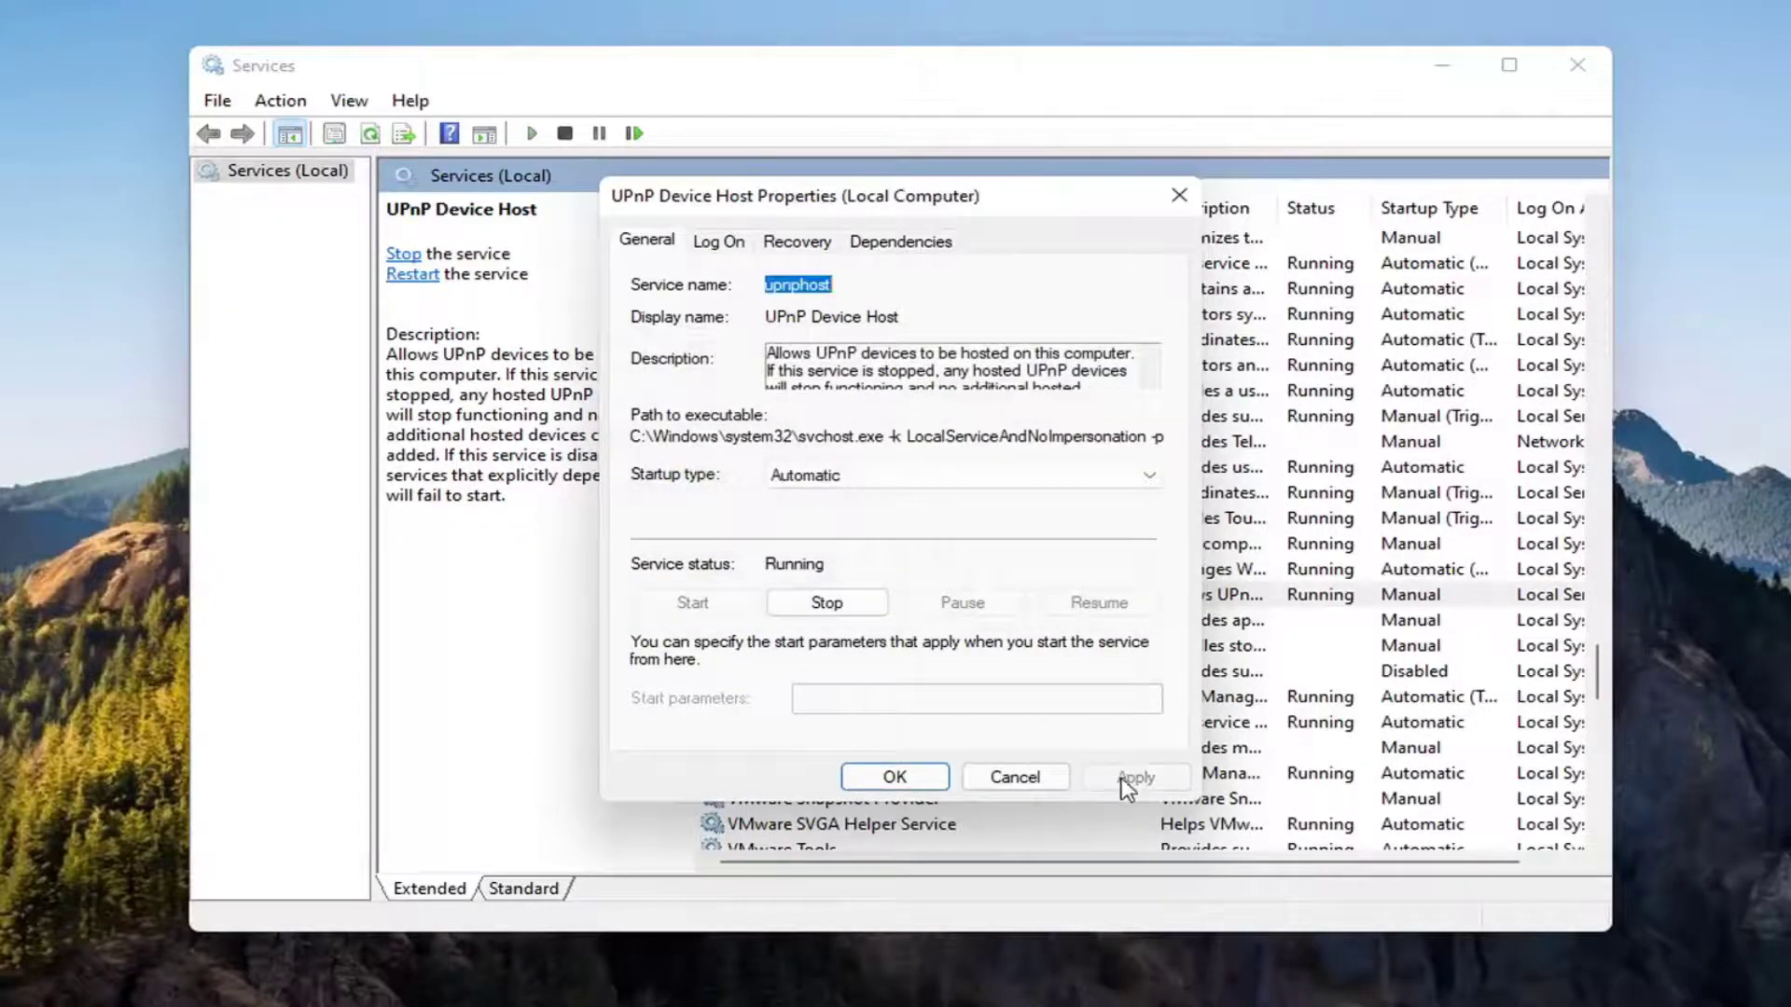
click(894, 777)
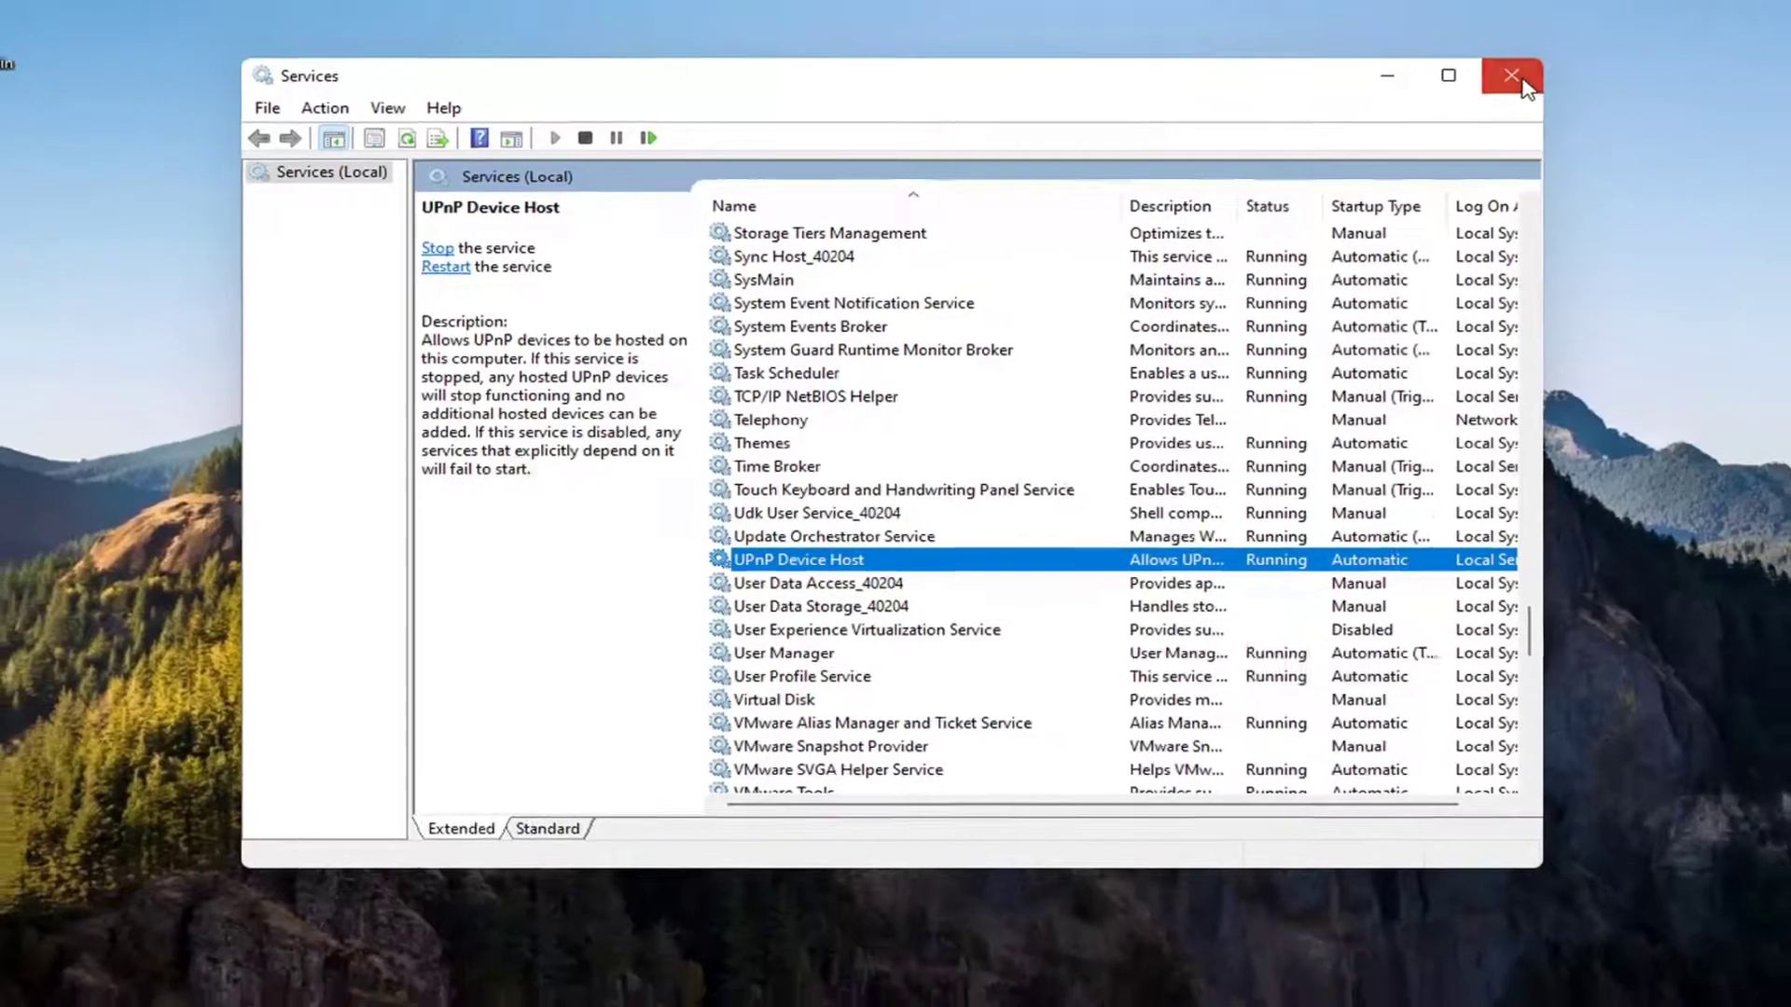
- Close Services and bring up the Start button's context menu to restart the PC
click(1578, 64)
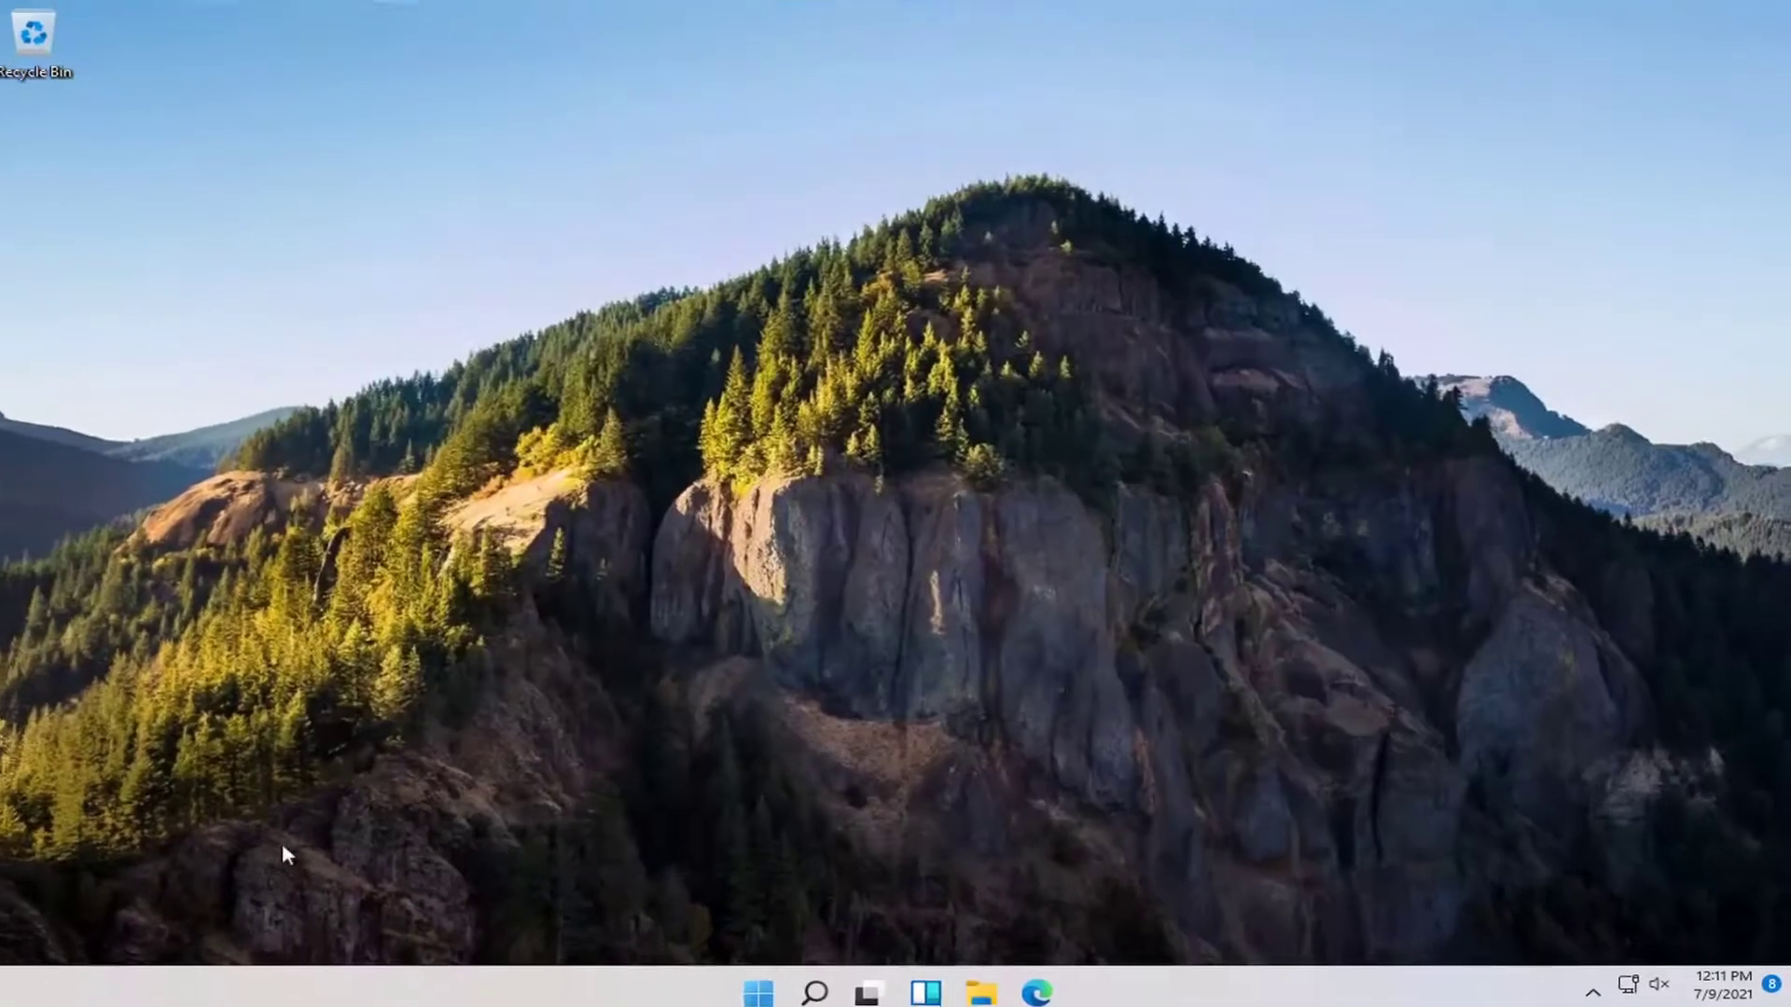
right_click(759, 980)
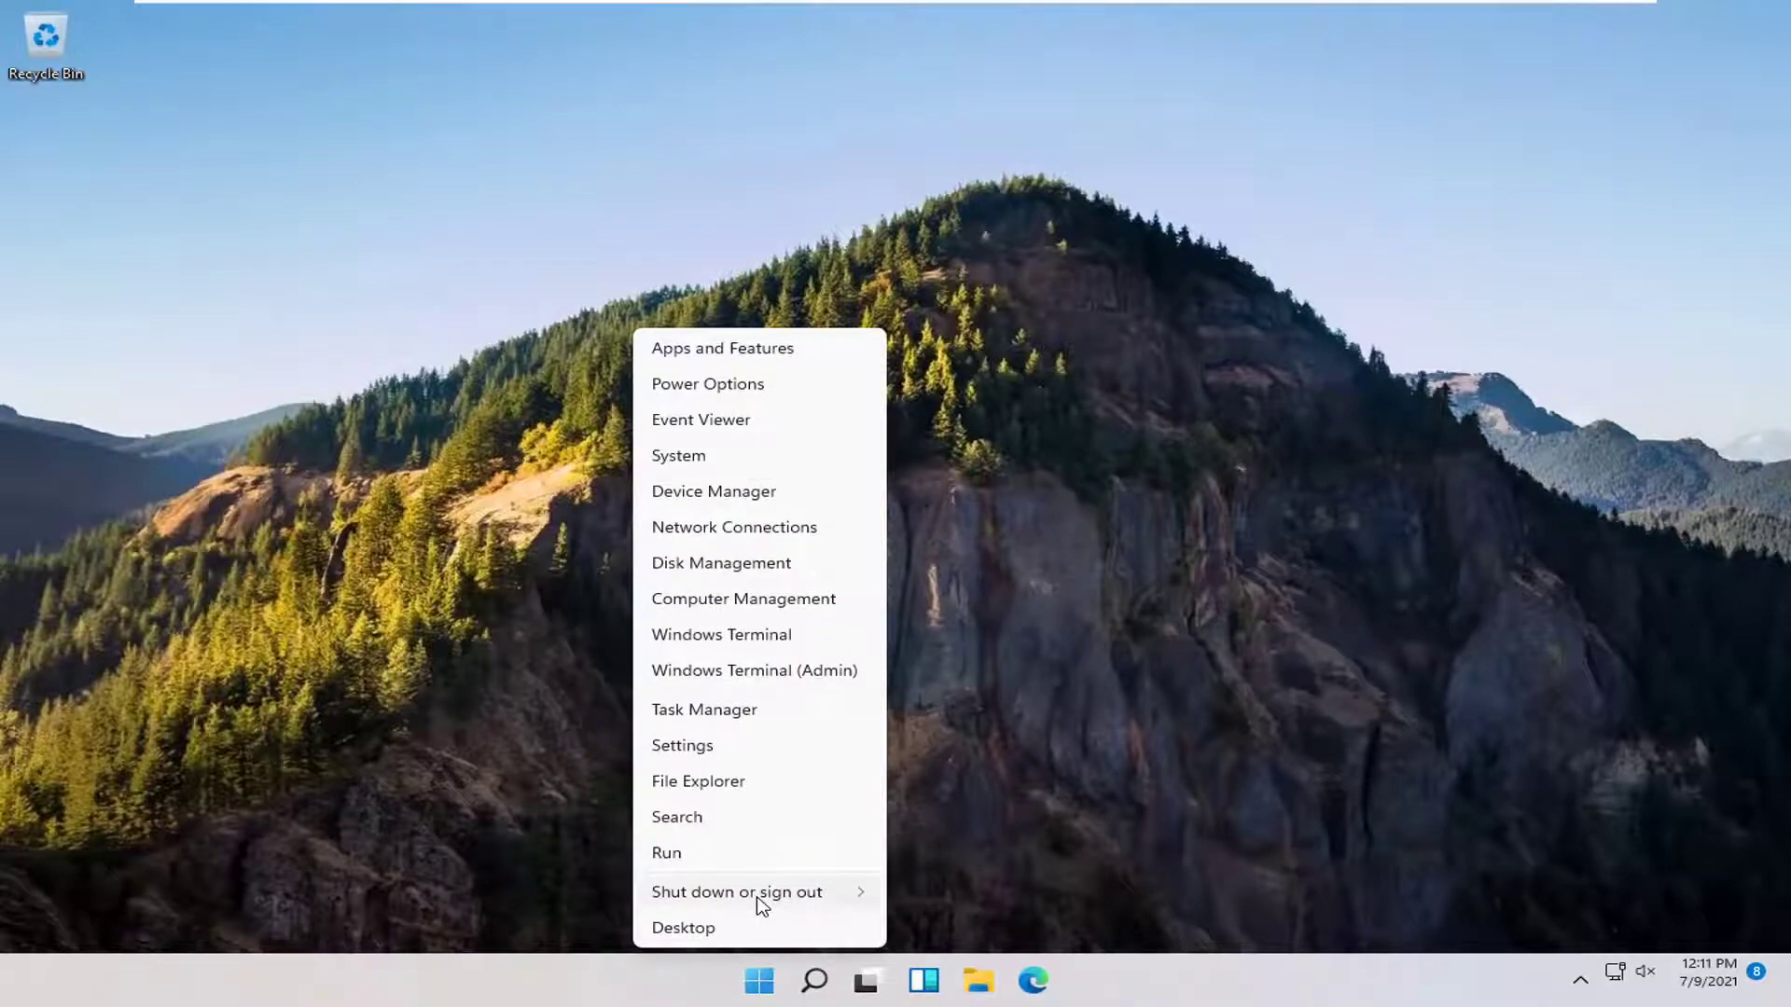